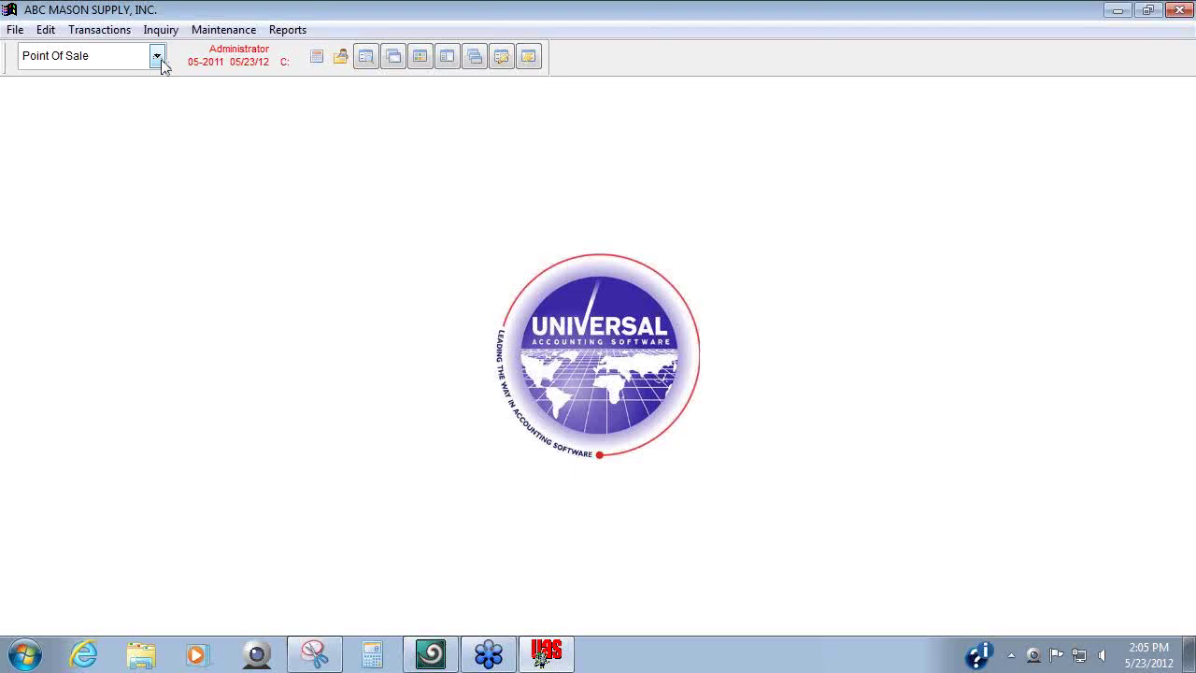
# Start a new point-of-sale ticket from Transactions > Process Sales
pyautogui.click(99, 30)
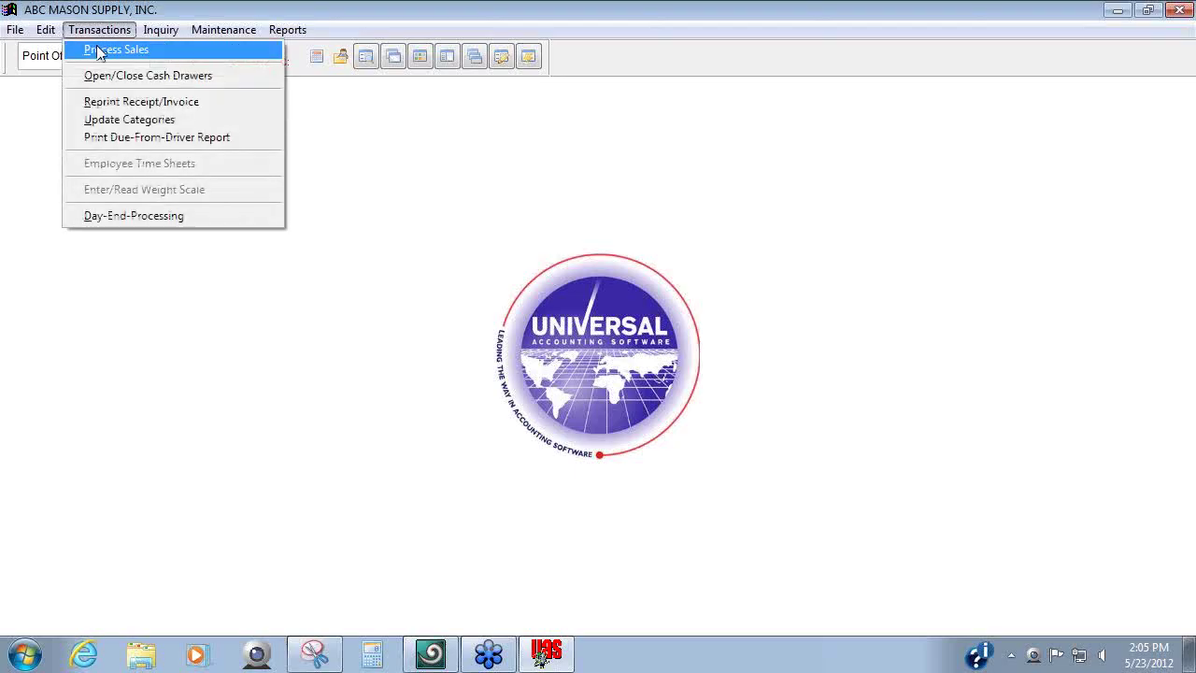
pyautogui.click(100, 52)
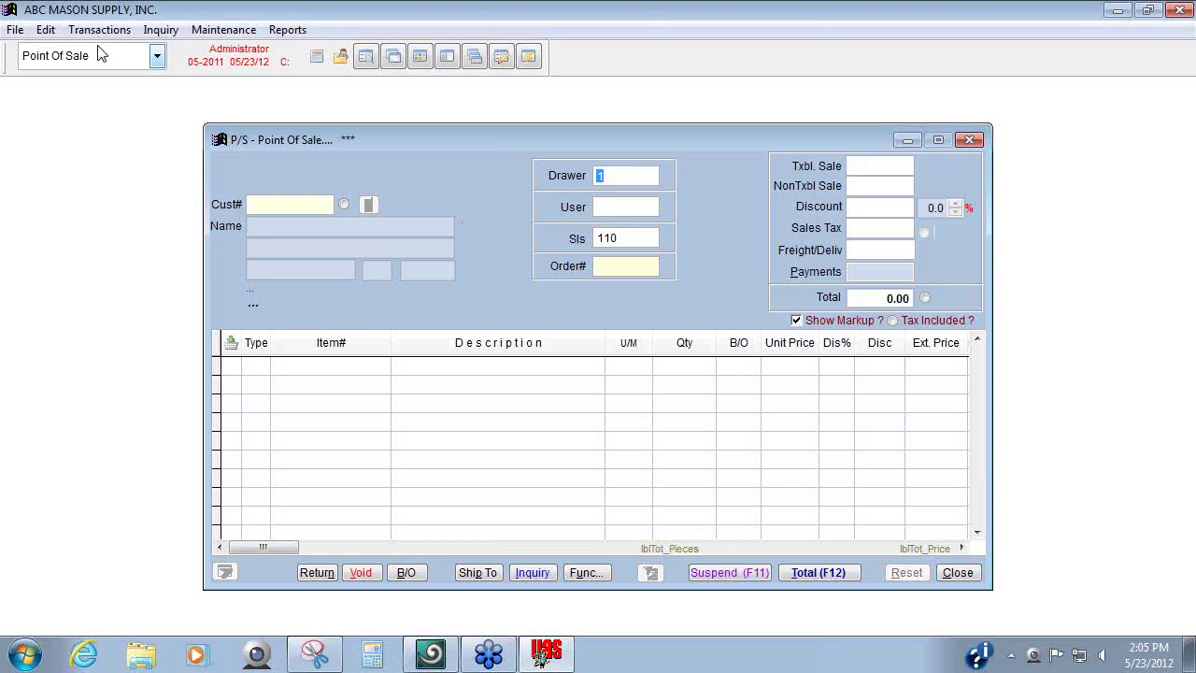
# Keep drawer 1, set user ADM, and load the Alliance Masonry Corp account by its customer code
pyautogui.press('Return')
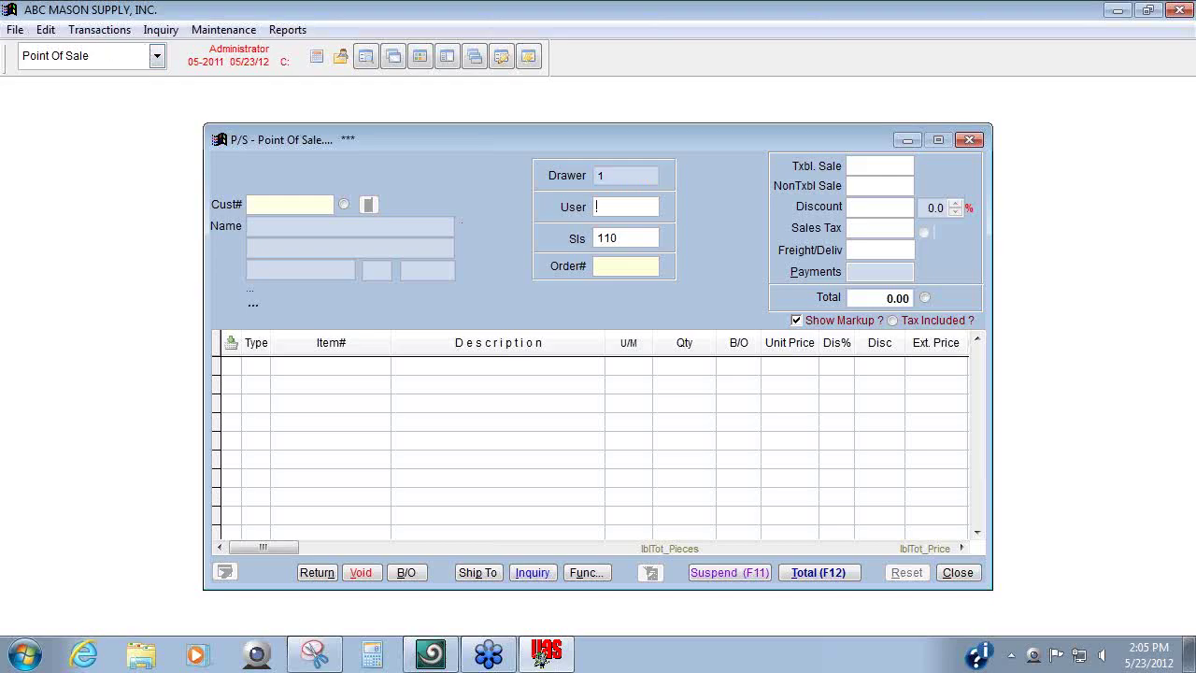
pyautogui.write('ADM')
pyautogui.press('Return')
pyautogui.press('Return')
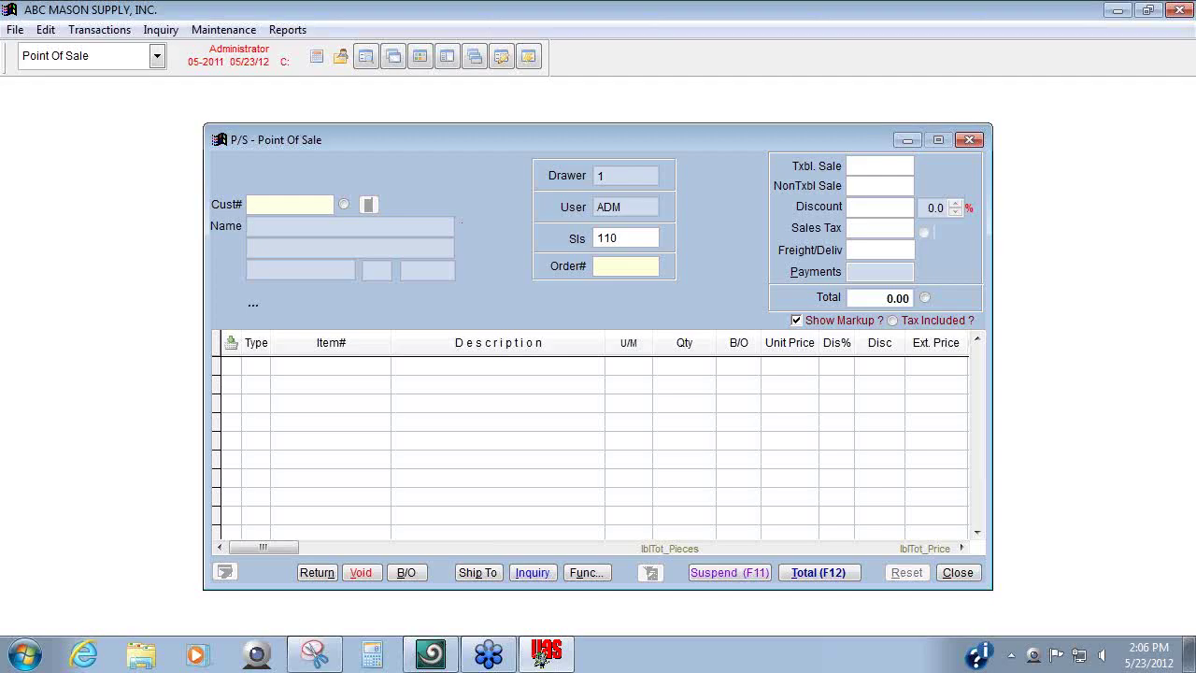
pyautogui.write('ALLI01')
pyautogui.press('Return')
pyautogui.press('Return')
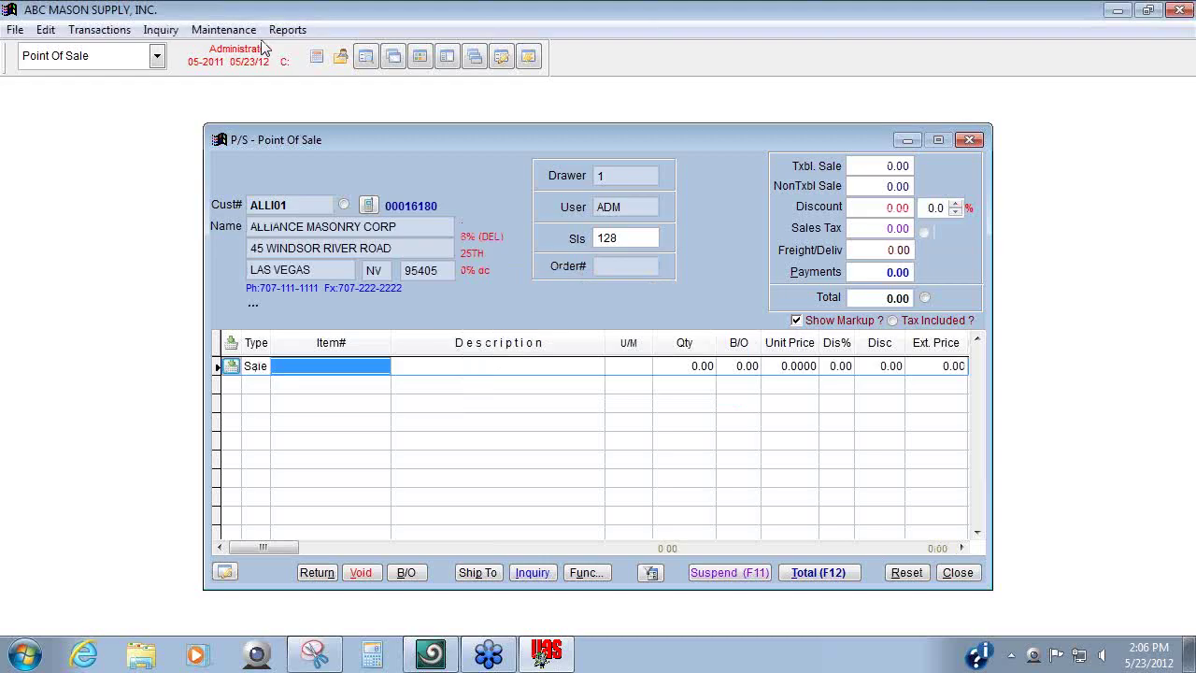
# Add item 8816 concrete block, sold by the CUBE, with quantity 2
pyautogui.write('8816')
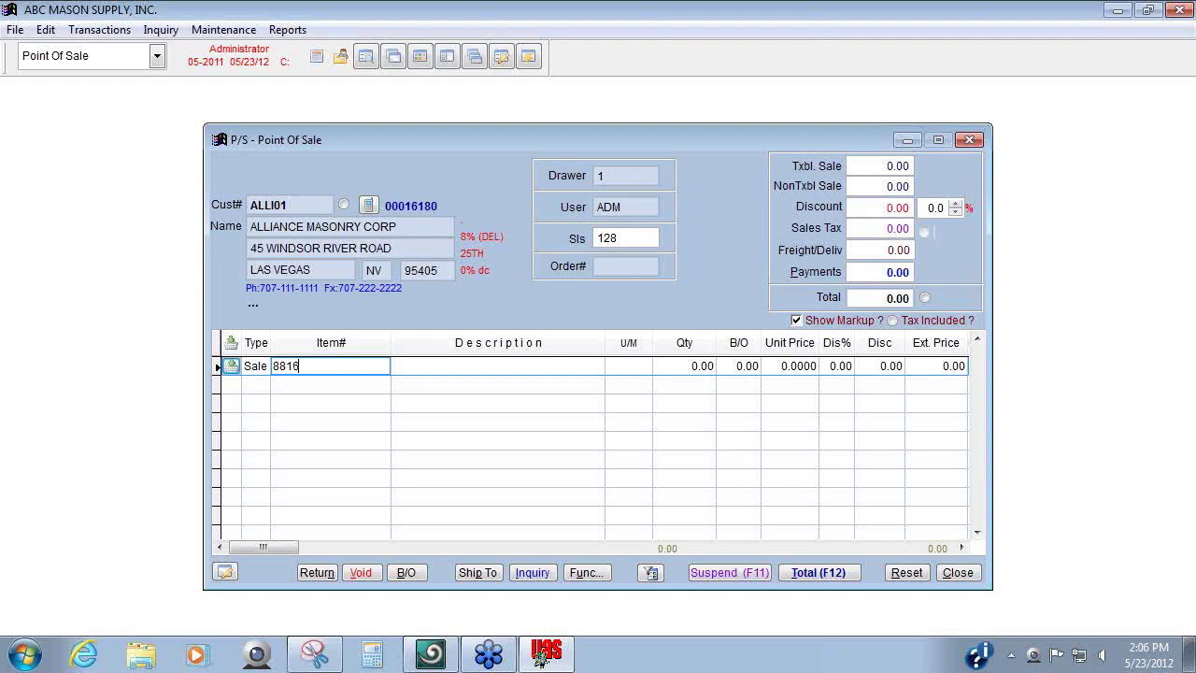
pyautogui.press('Return')
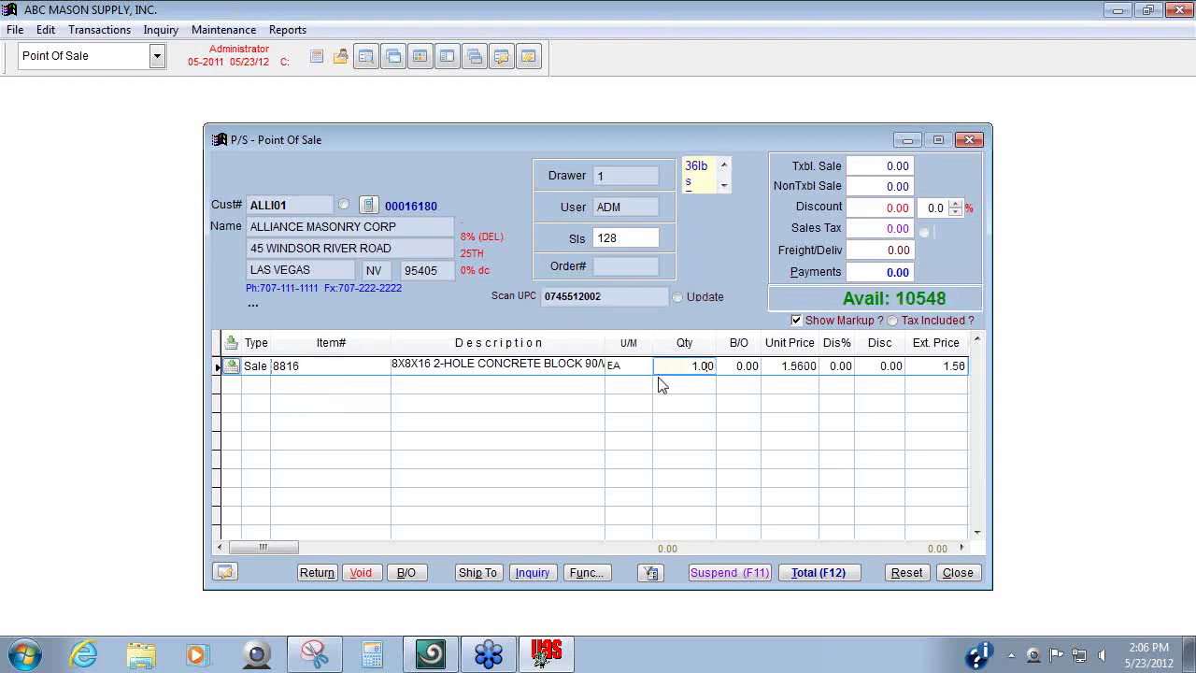
pyautogui.click(643, 366)
pyautogui.click(624, 396)
pyautogui.click(668, 365)
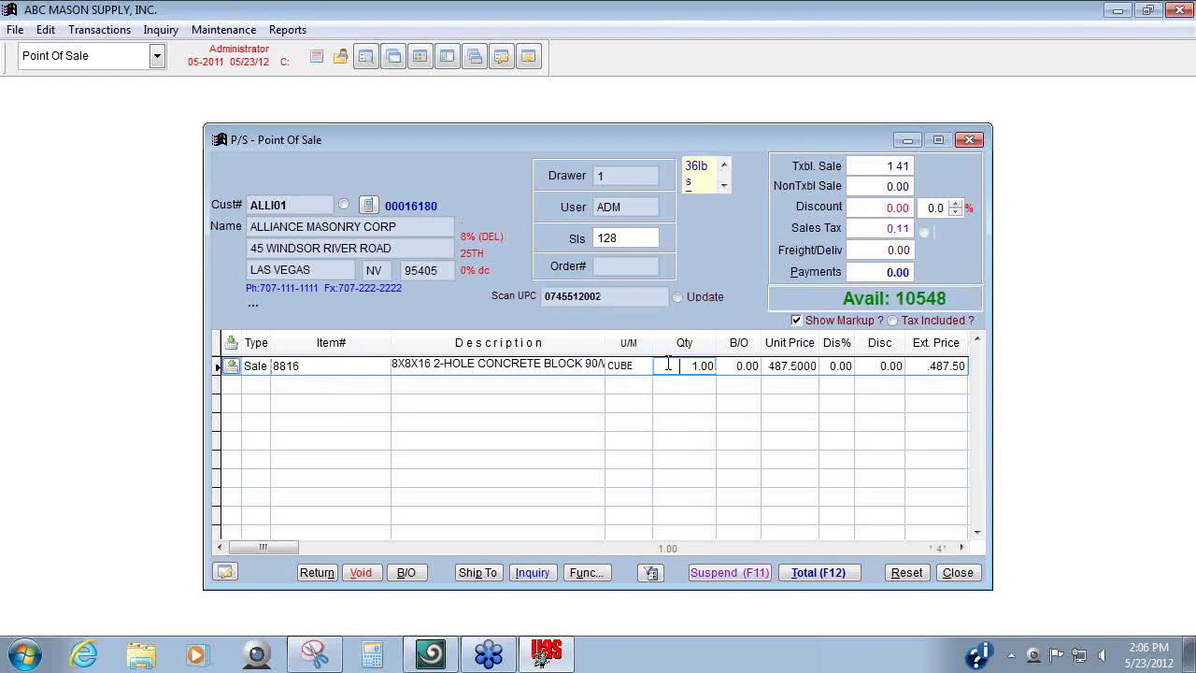
pyautogui.press('Return')
pyautogui.press('Return')
pyautogui.press('Return')
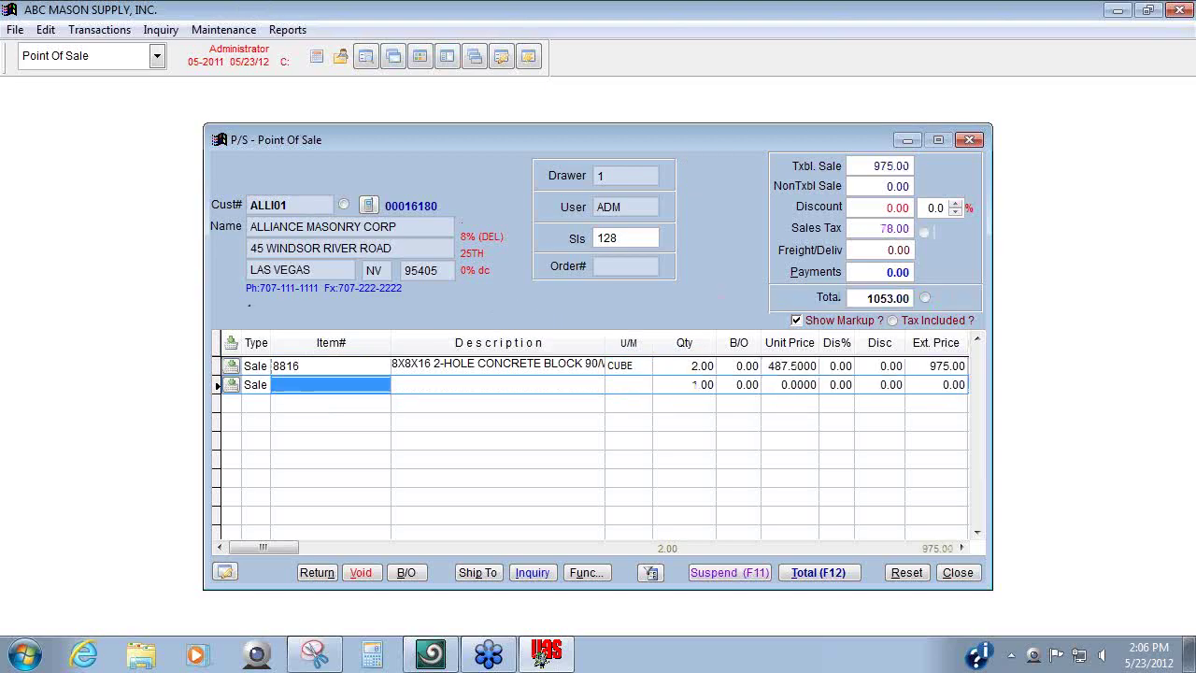
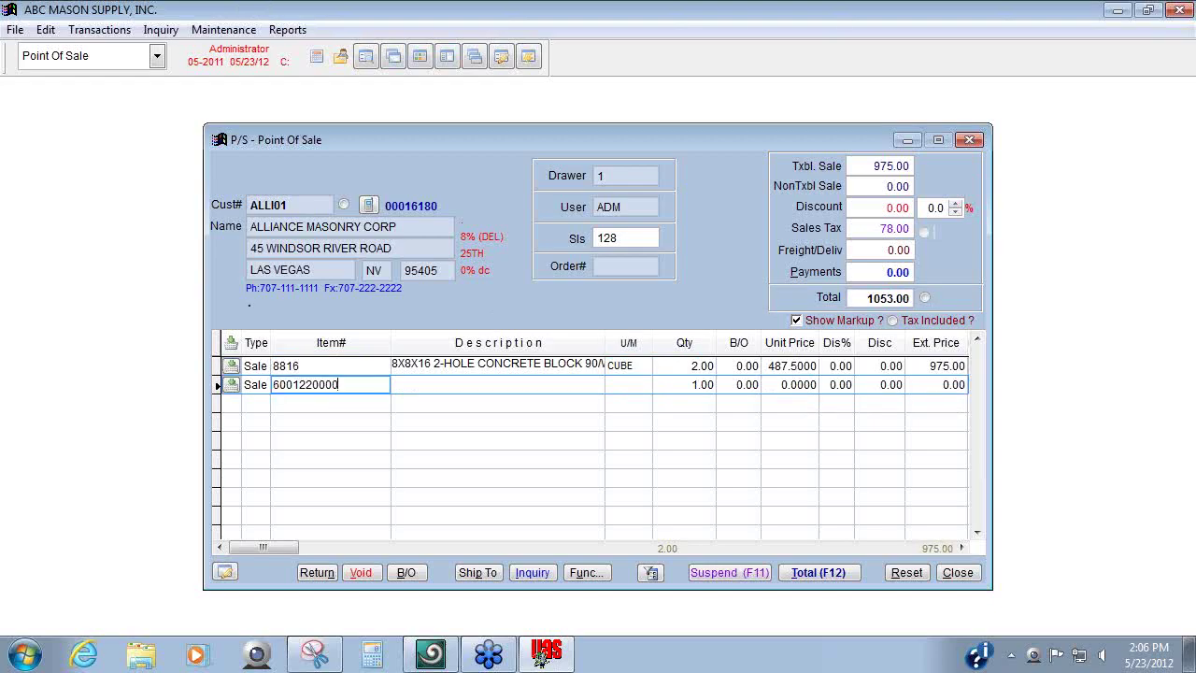
pyautogui.press('Return')
pyautogui.press('Return')
pyautogui.press('Return')
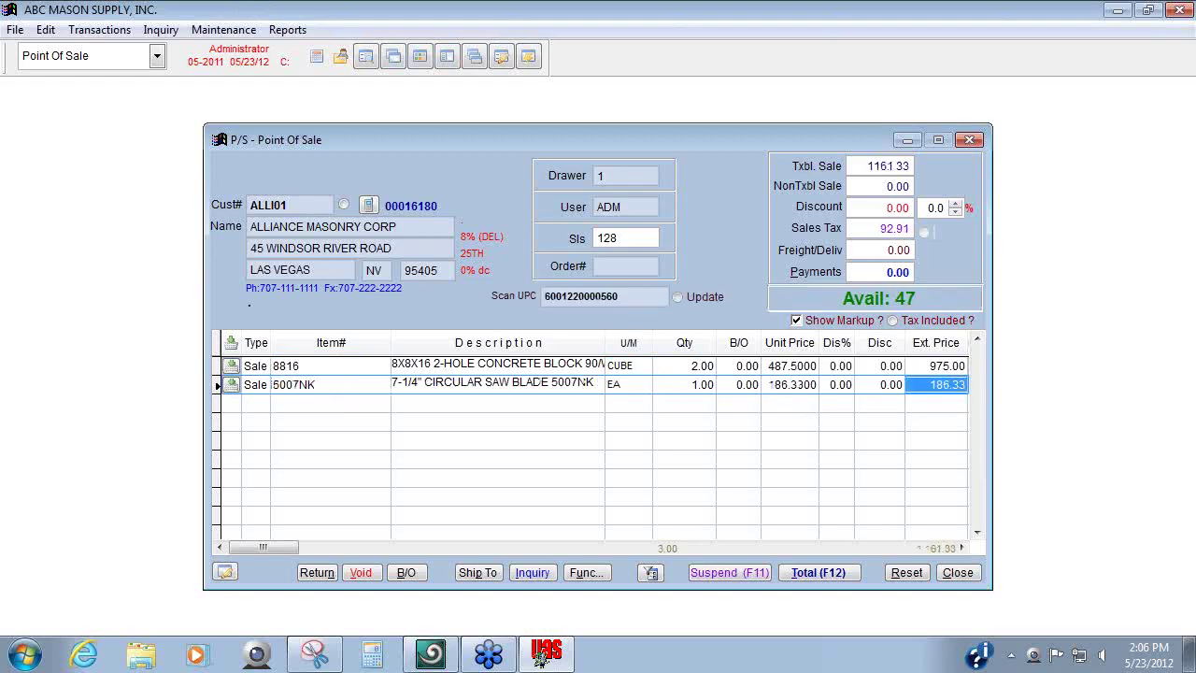
pyautogui.press('Return')
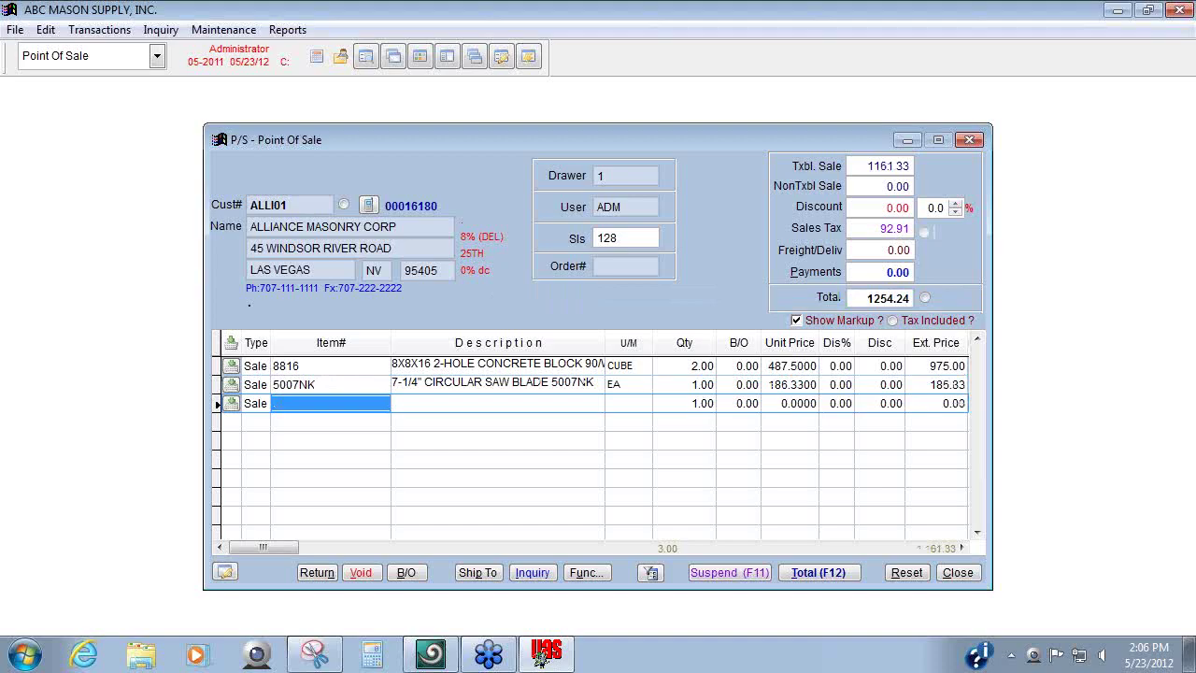
pyautogui.press('Return')
# Find 18# EASYSAND 45 LW COMPOUND by searching 'sand' plus a compound sub-search, and add it
pyautogui.write('sand')
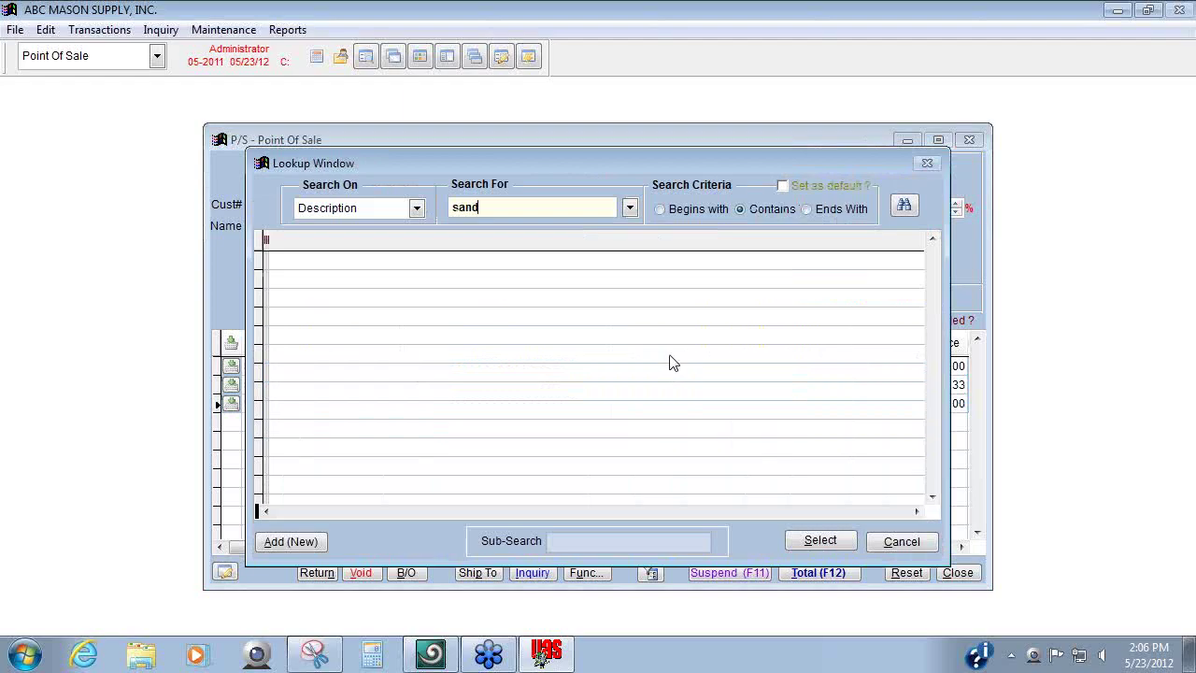
pyautogui.press('Return')
pyautogui.click(598, 544)
pyautogui.write('como')
pyautogui.write('oun')
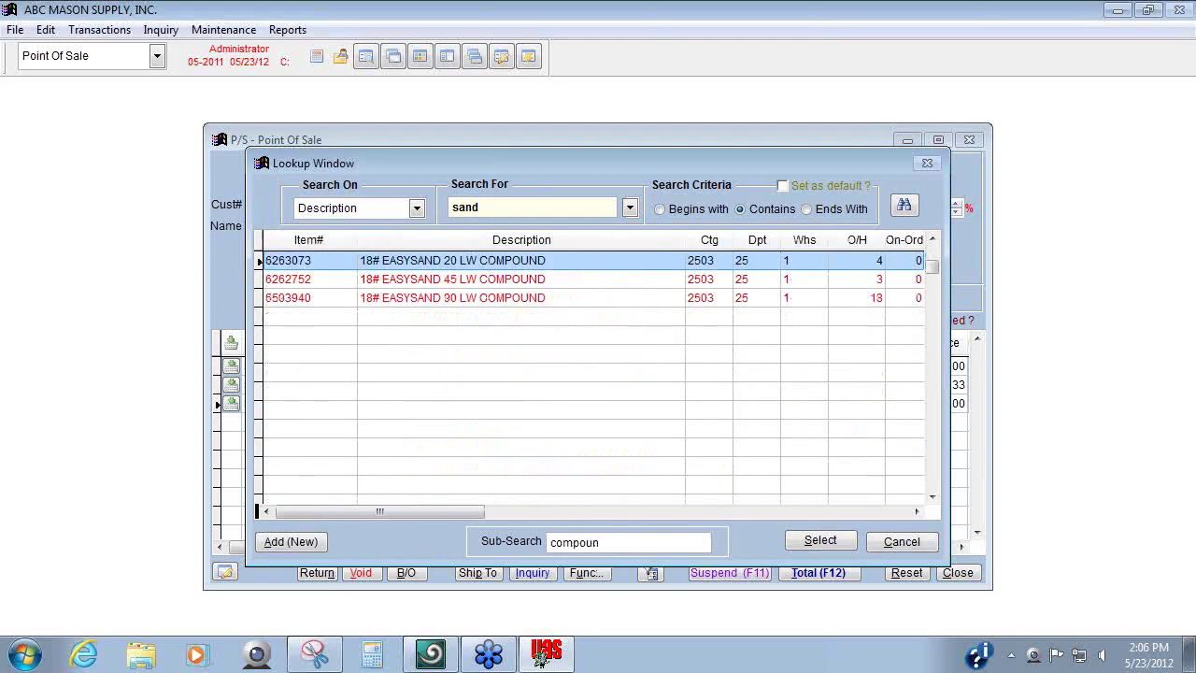
pyautogui.click(465, 279)
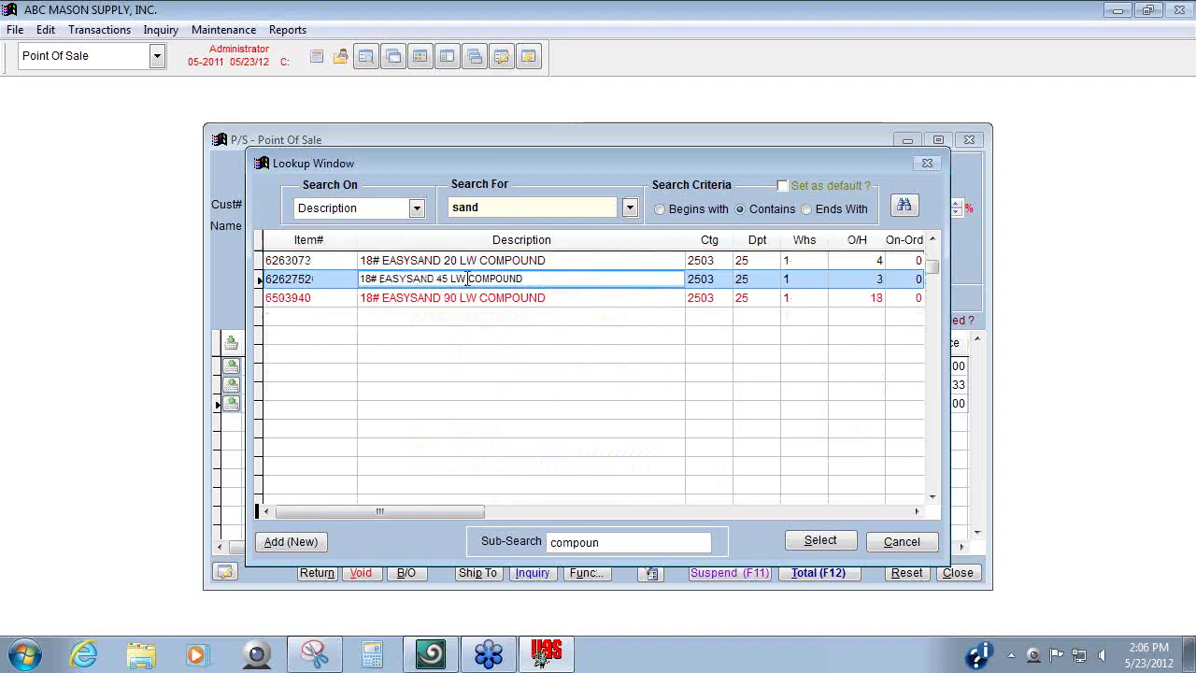
pyautogui.doubleClick(465, 277)
pyautogui.press('Return')
pyautogui.press('Return')
pyautogui.press('Return')
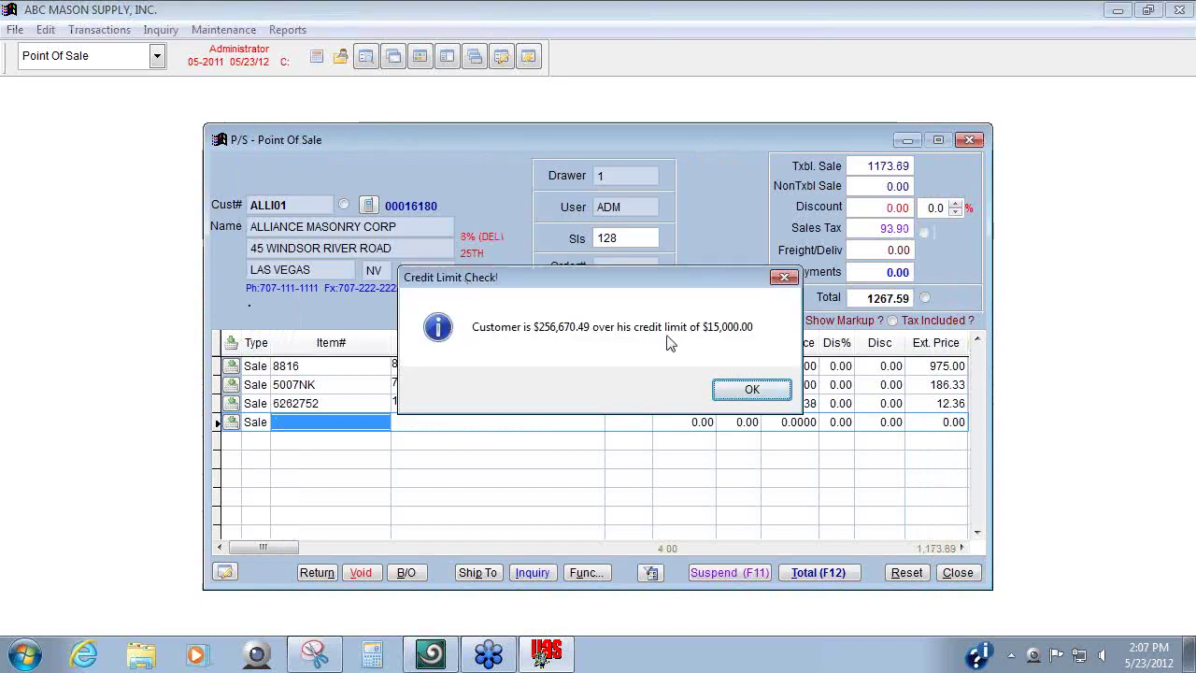
# Dismiss the credit-limit warning and credit details to reach the 1,267.59 payment totals
pyautogui.click(753, 392)
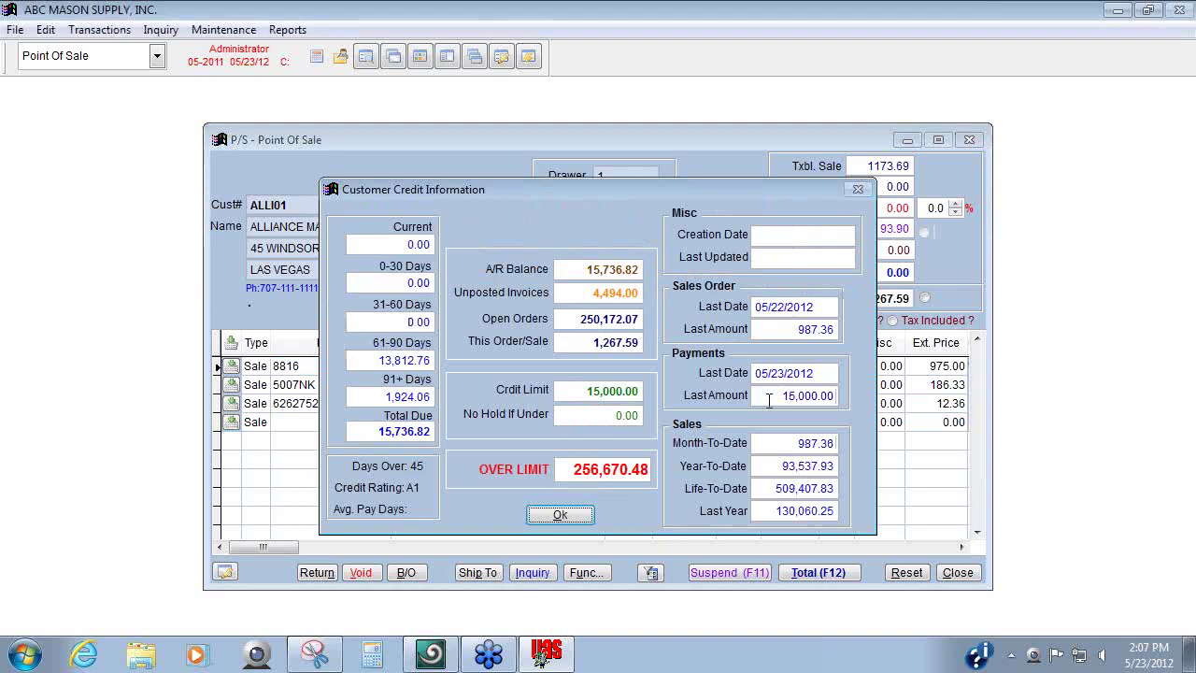
pyautogui.click(568, 513)
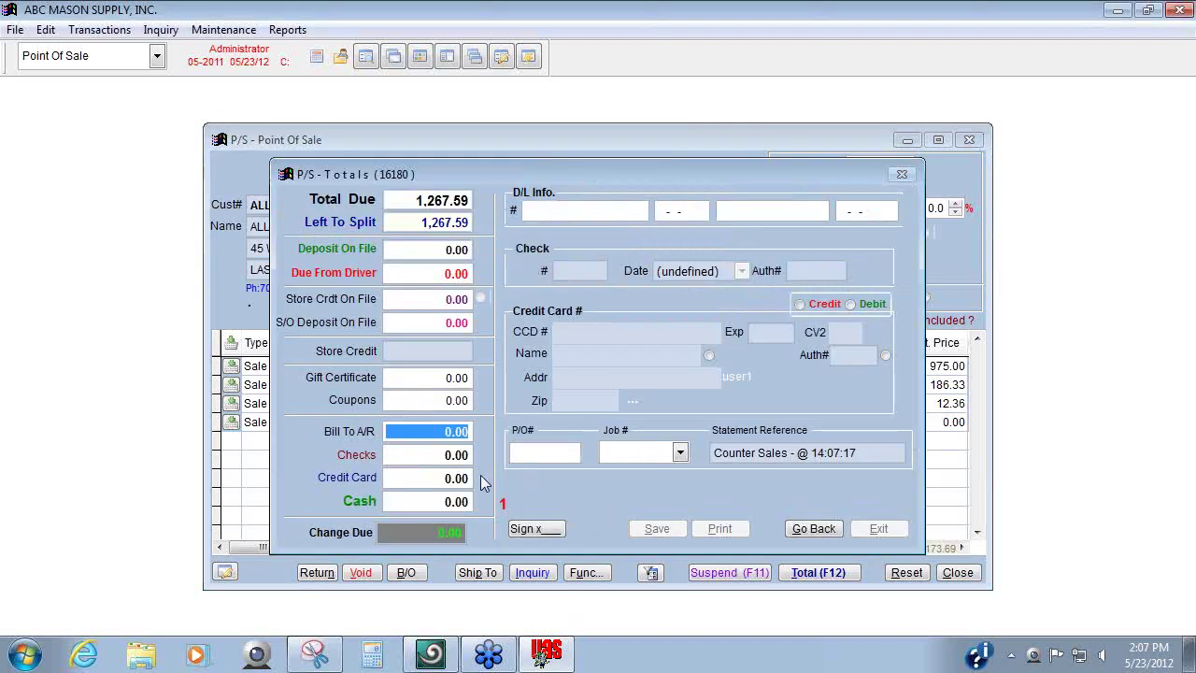
# Put 1,267.59 on credit card, entering the swiped card number, expiry, security code and cardholder name
pyautogui.press('Tab')
pyautogui.press('Tab')
pyautogui.press('Tab')
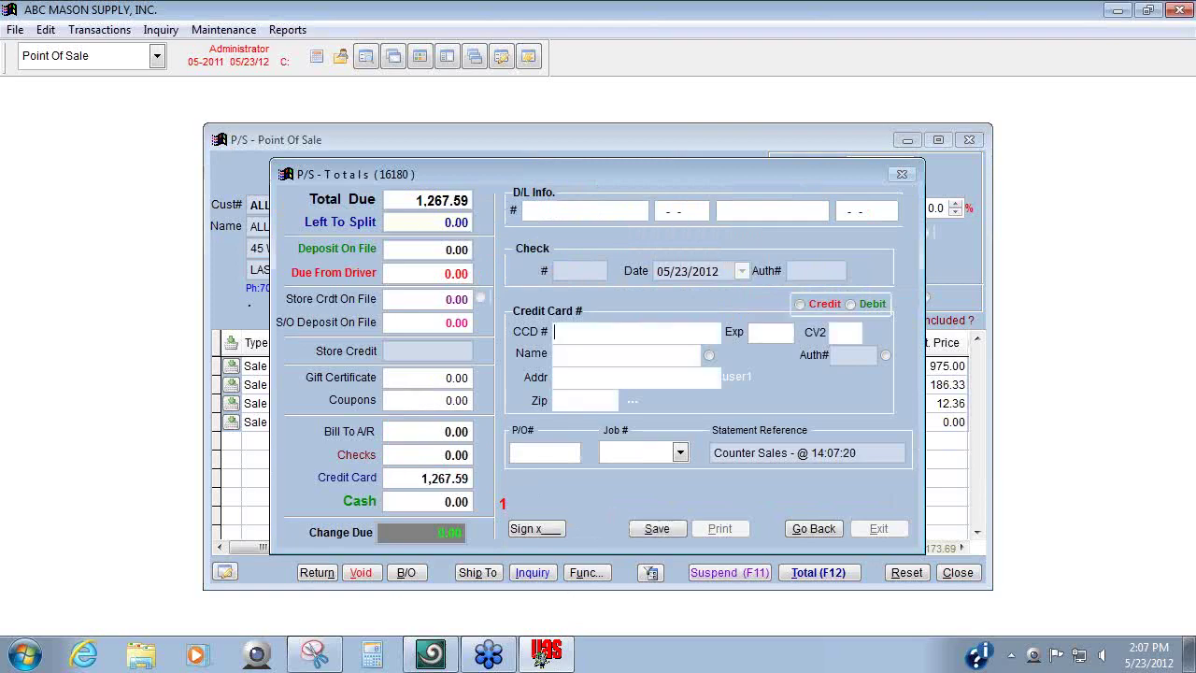
pyautogui.press('Tab')
pyautogui.write('1212')
pyautogui.press('Tab')
pyautogui.write('XXX')
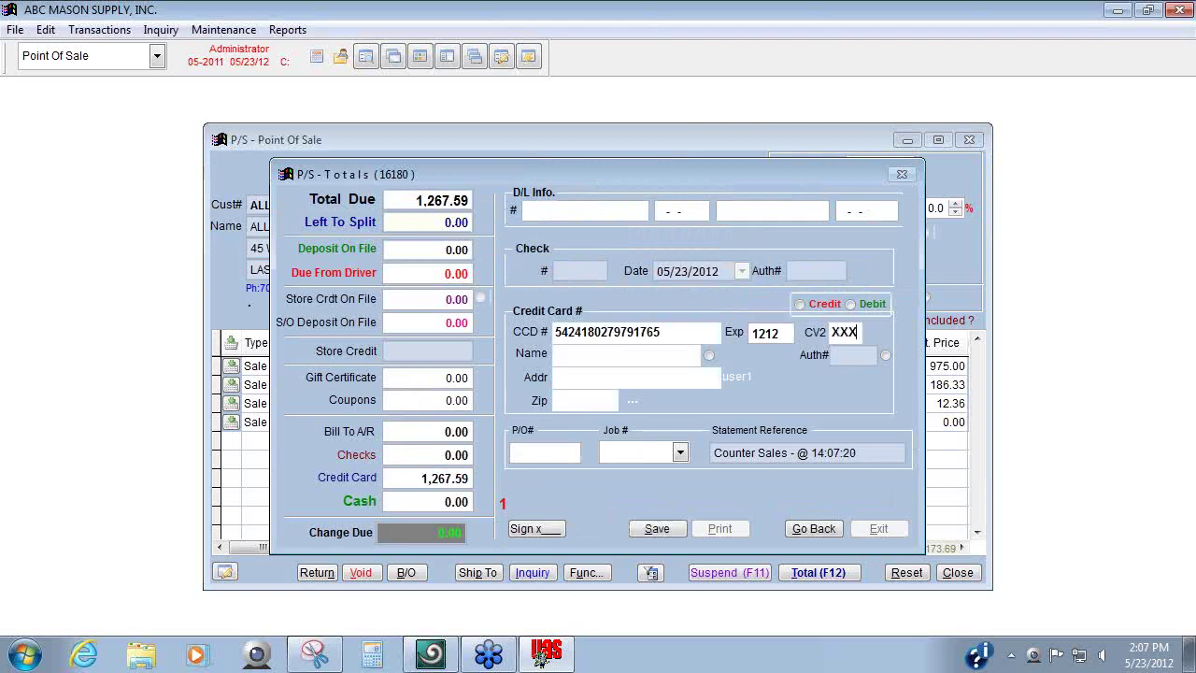
# Enable the authorisation number field and capture and keep the customer's signature
pyautogui.click(886, 355)
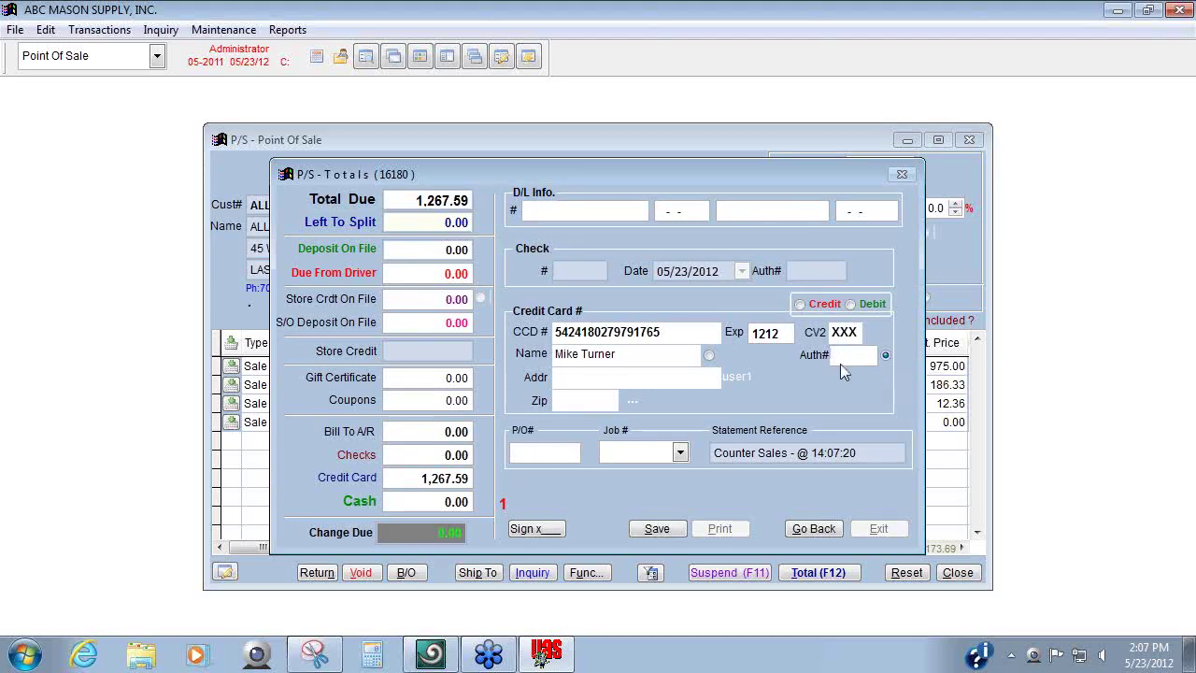
pyautogui.click(529, 529)
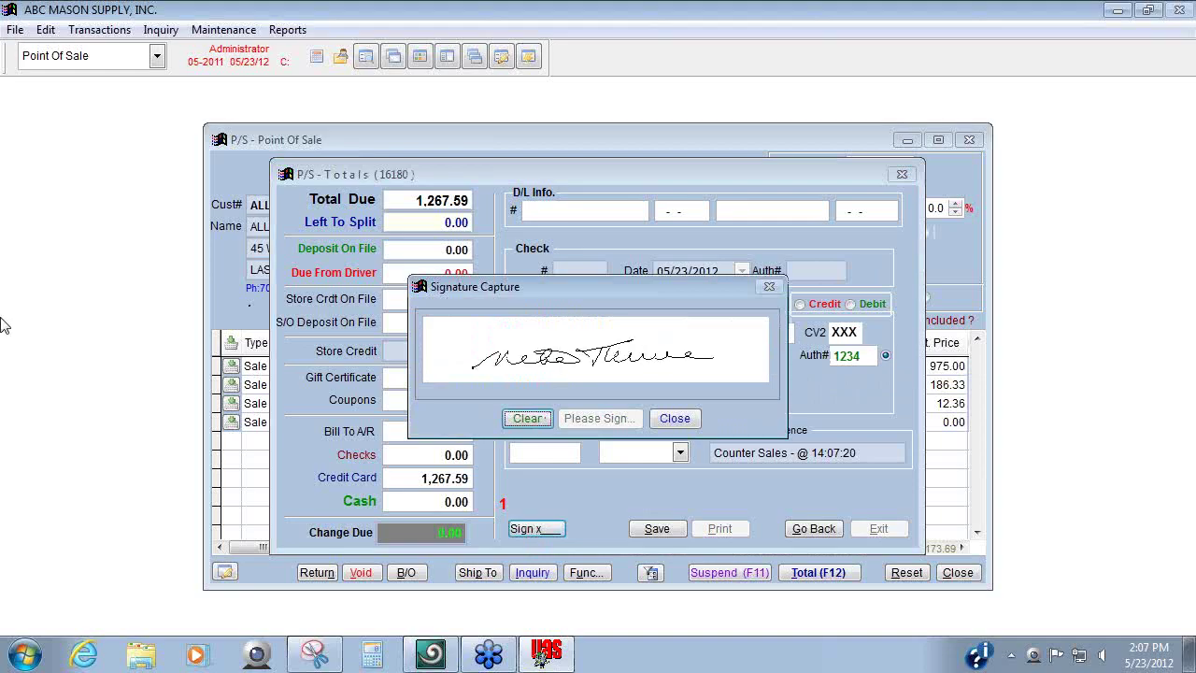
pyautogui.press('Tab')
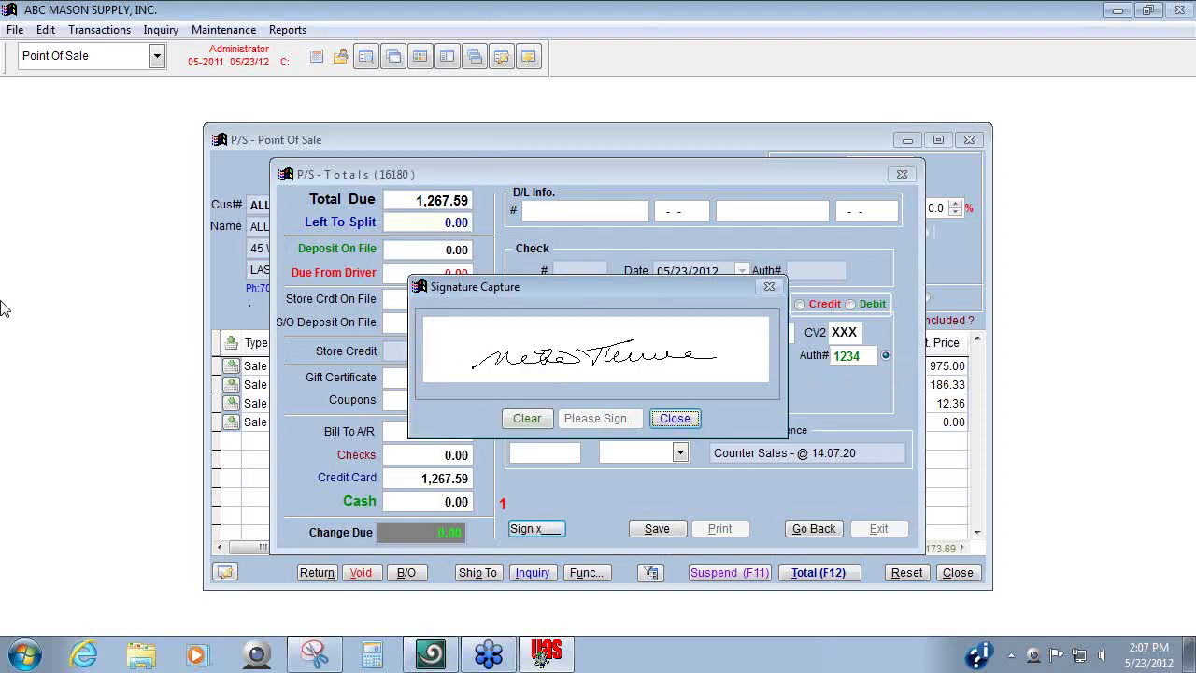
pyautogui.click(673, 419)
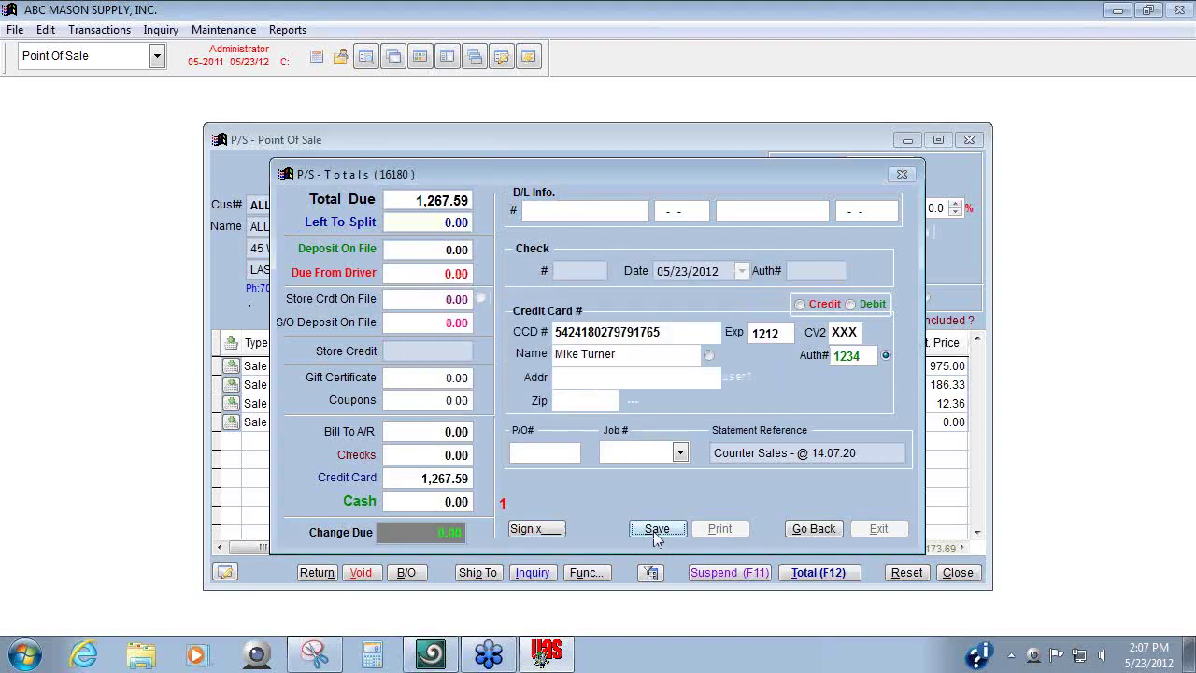
# Save the ticket and review its invoice on screen
pyautogui.click(720, 529)
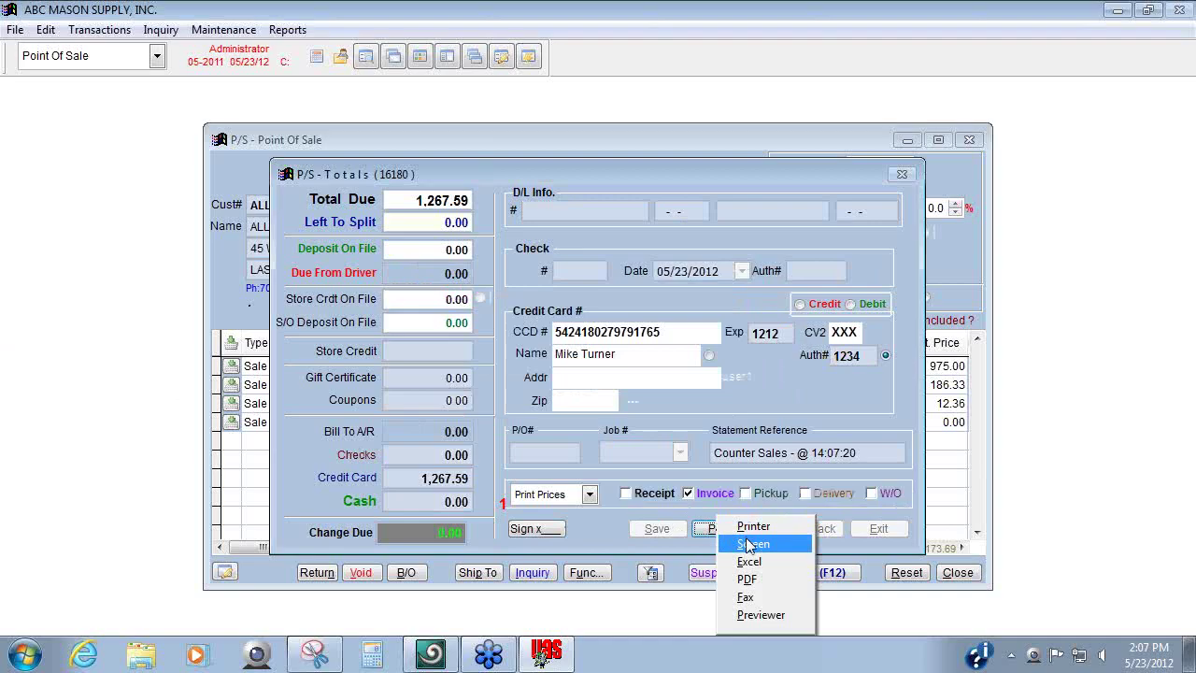
pyautogui.click(748, 544)
pyautogui.scroll(-10, 826, 446)
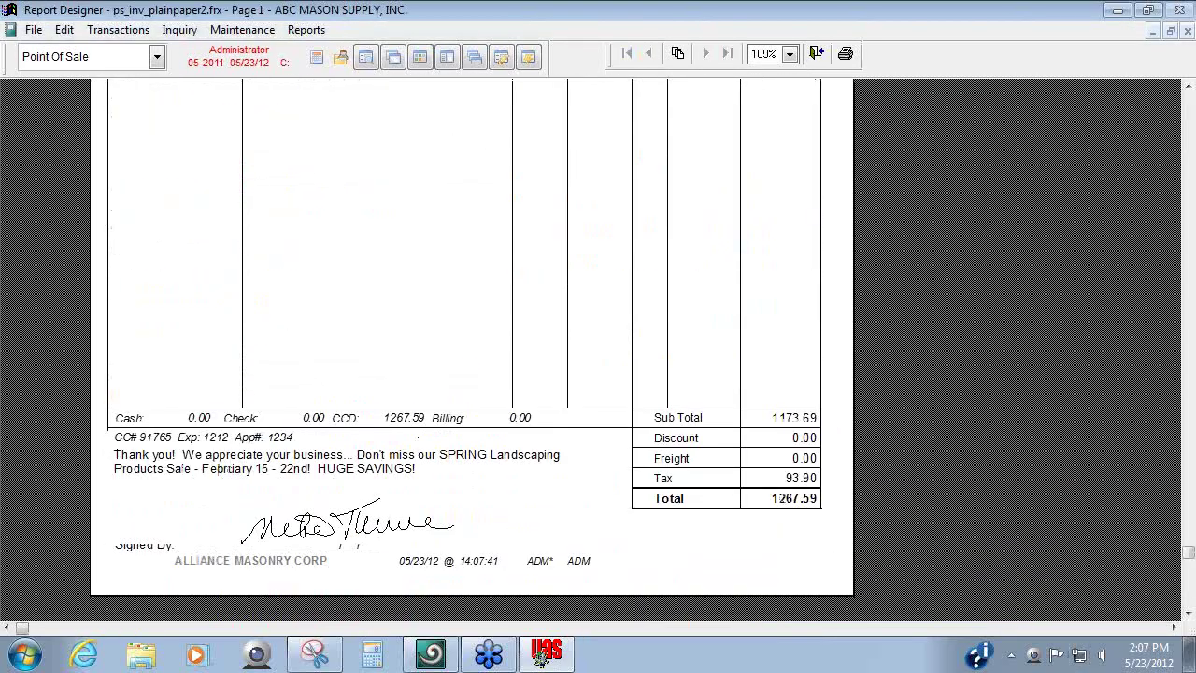
pyautogui.scroll(10, 1033, 275)
pyautogui.press('Escape')
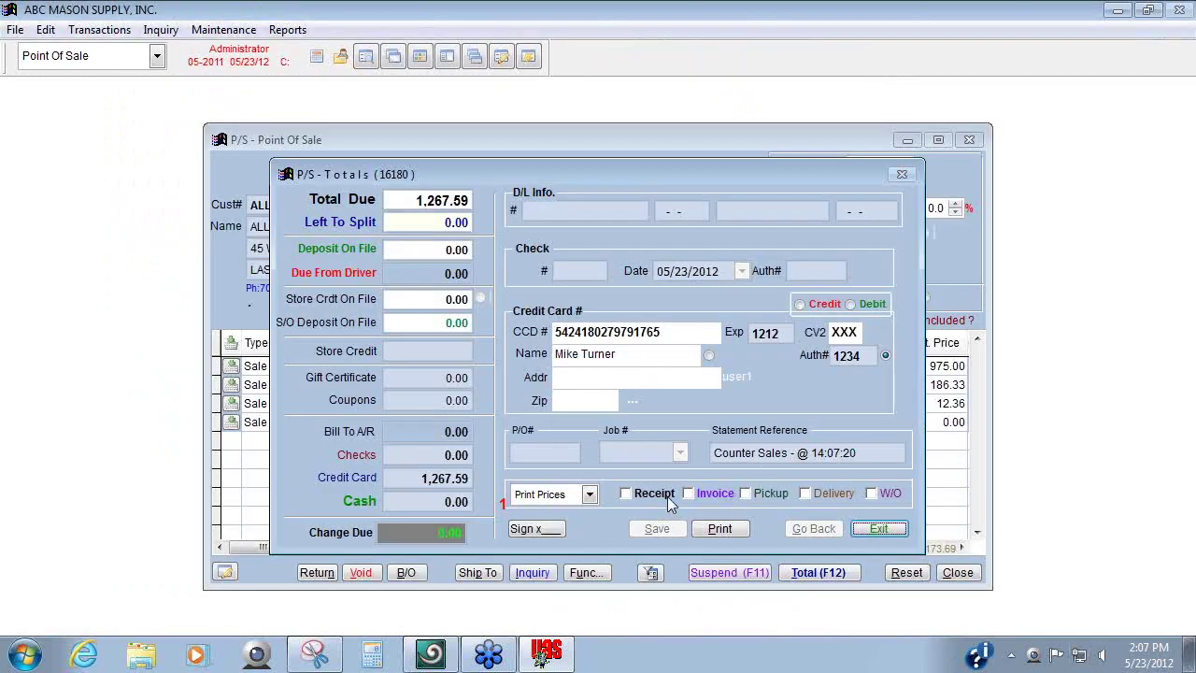
# Include a receipt and review the signed receipt on screen
pyautogui.click(654, 492)
pyautogui.click(730, 531)
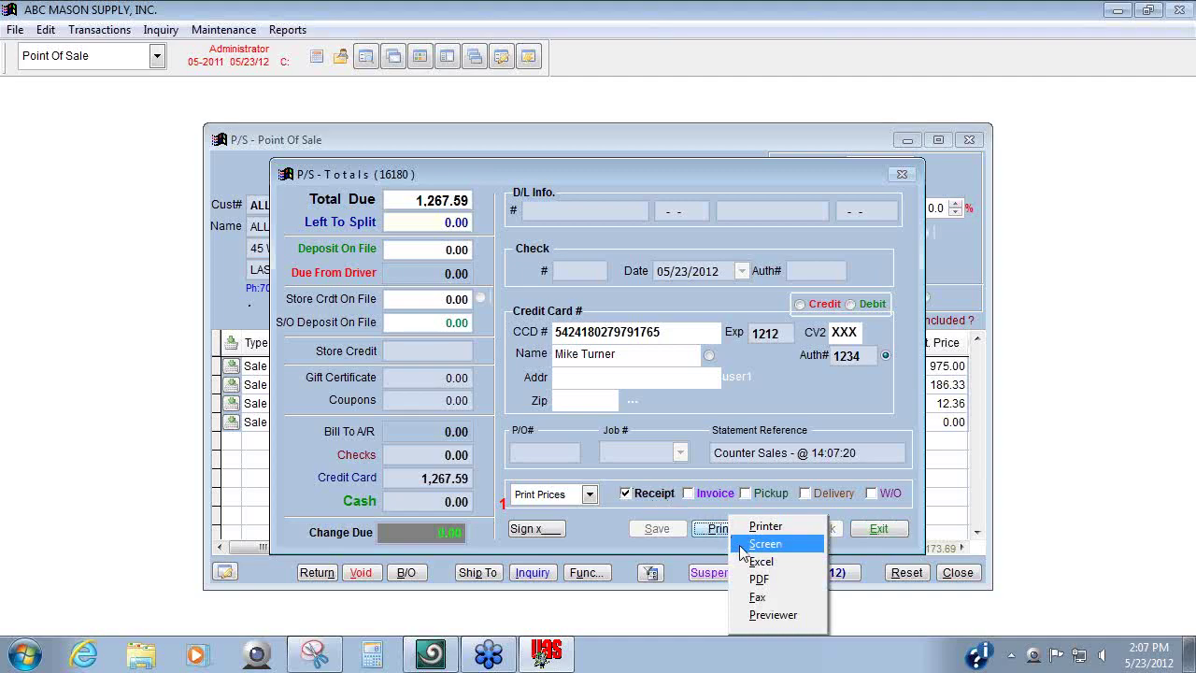
pyautogui.click(740, 546)
pyautogui.scroll(-6, 580, 316)
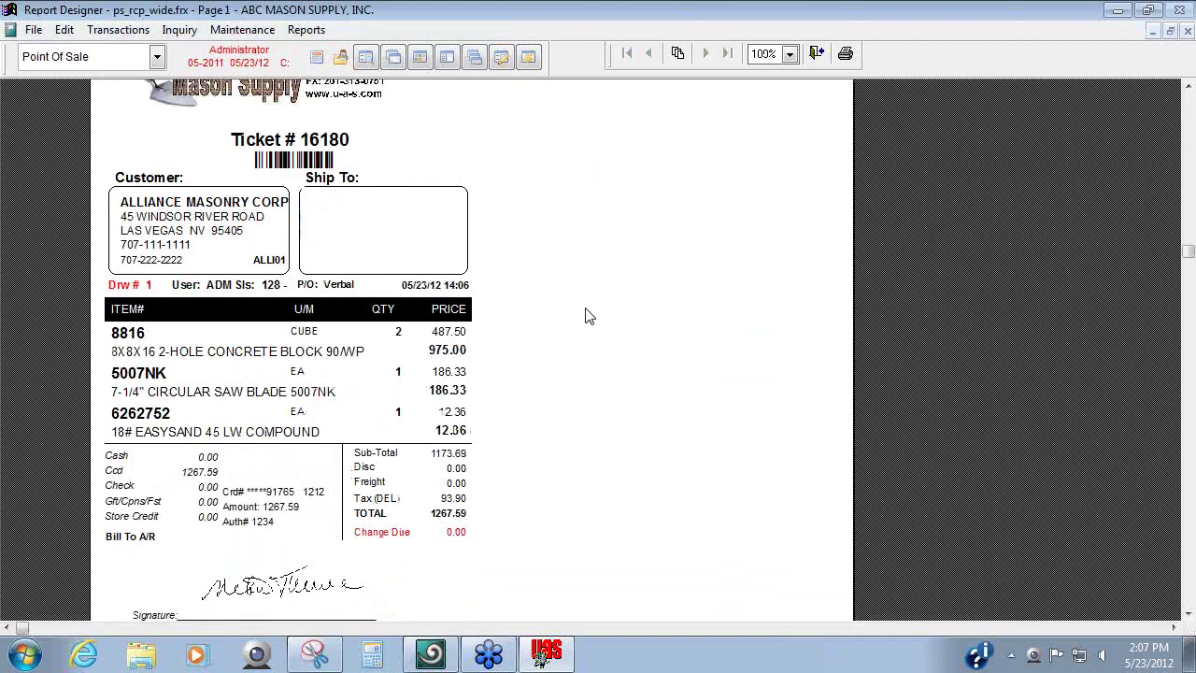
pyautogui.scroll(2, 576, 315)
pyautogui.scroll(-3, 432, 433)
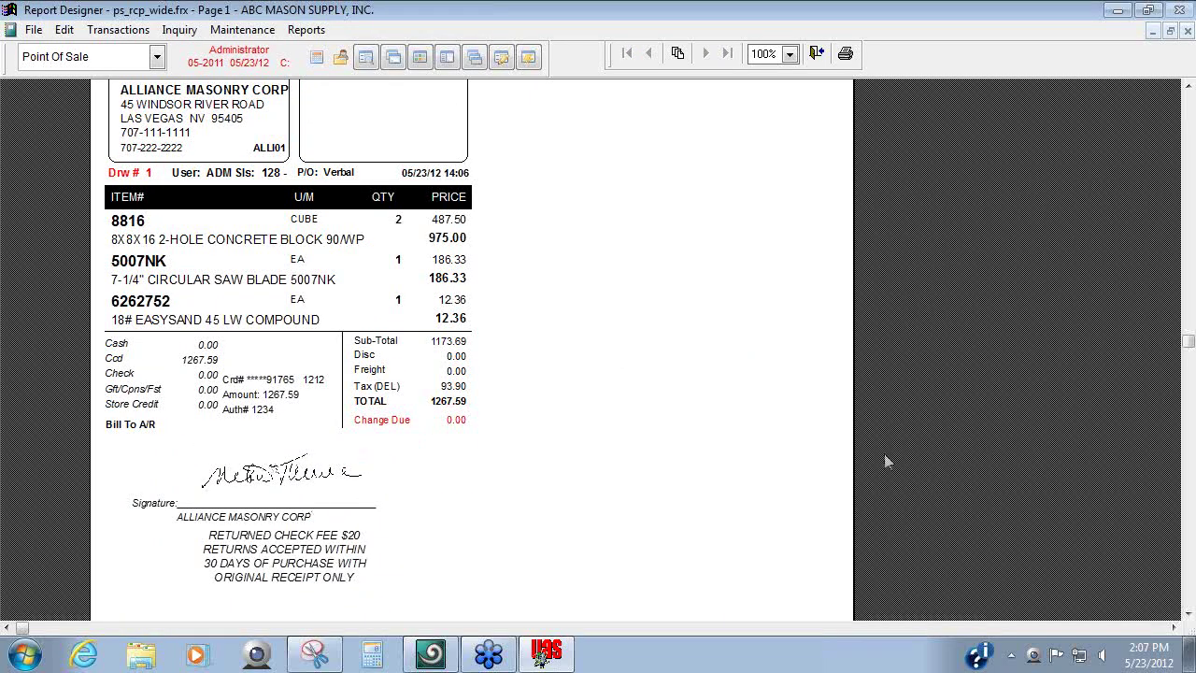
pyautogui.scroll(7, 551, 331)
pyautogui.scroll(-4, 515, 280)
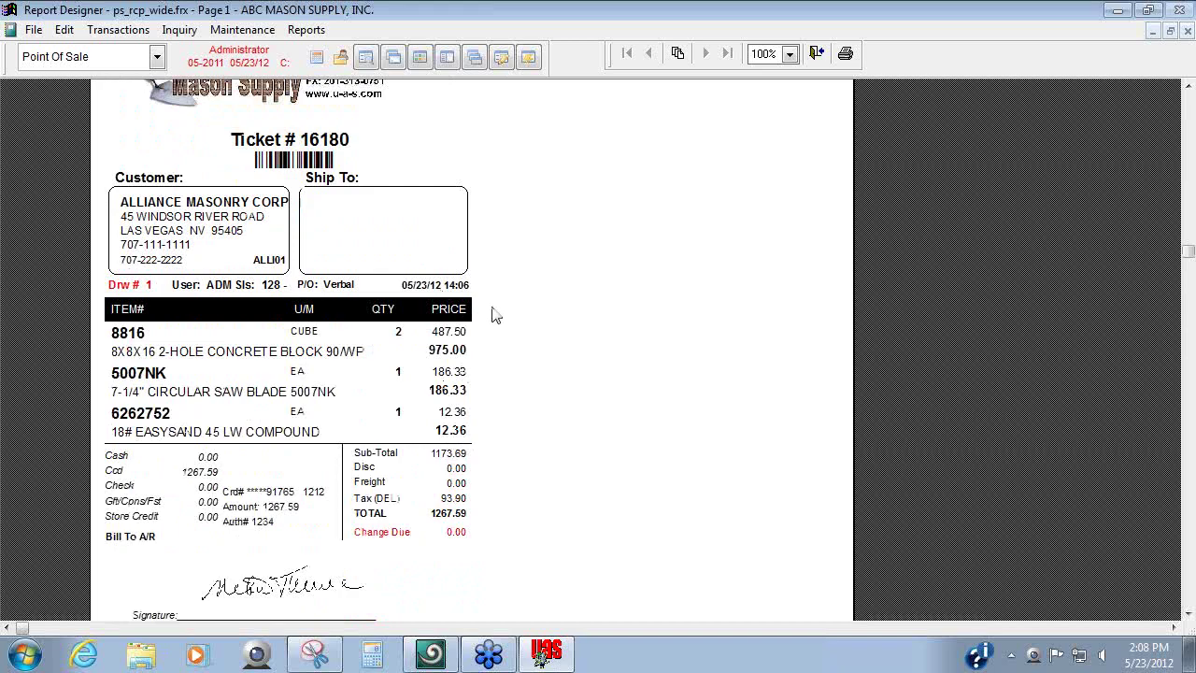
pyautogui.press('Escape')
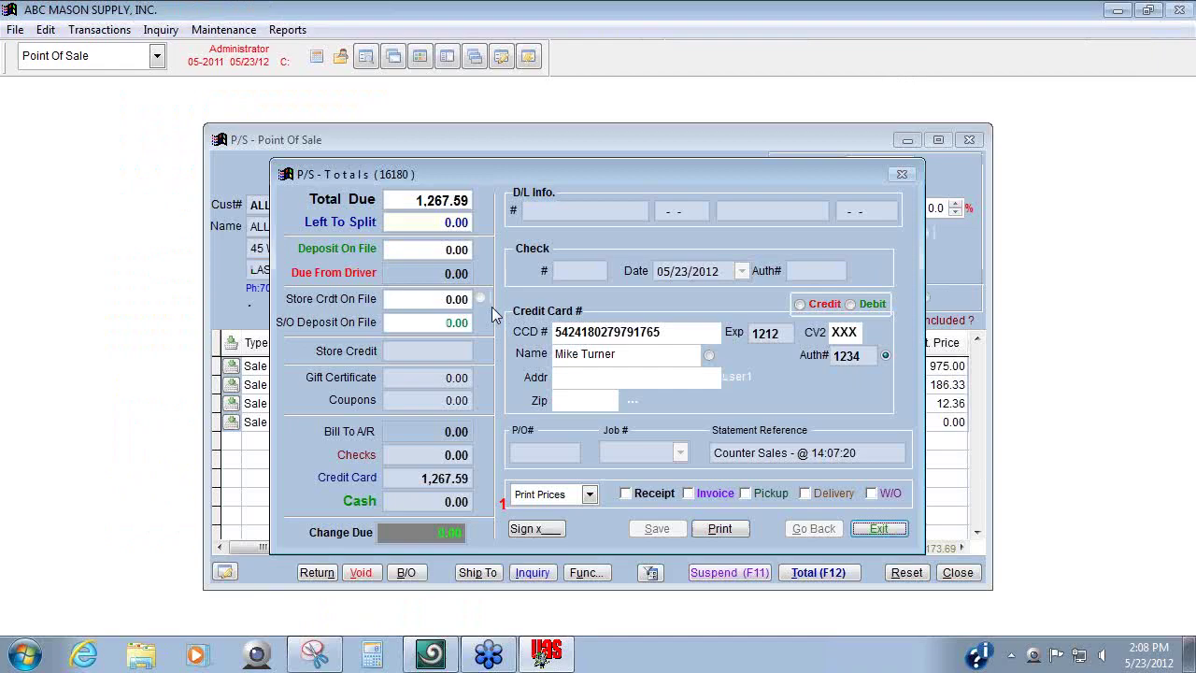
# Start the 4 Elements.pptx slide show in PowerPoint from the first slide
pyautogui.click(542, 657)
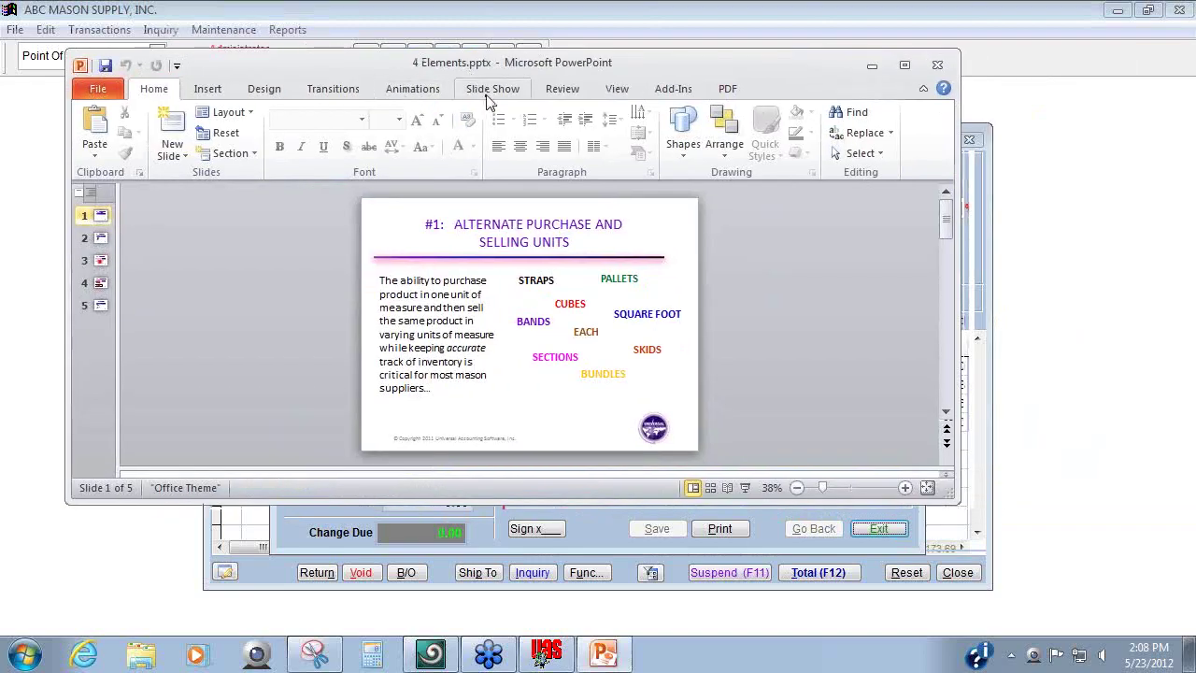
pyautogui.click(492, 88)
pyautogui.click(103, 131)
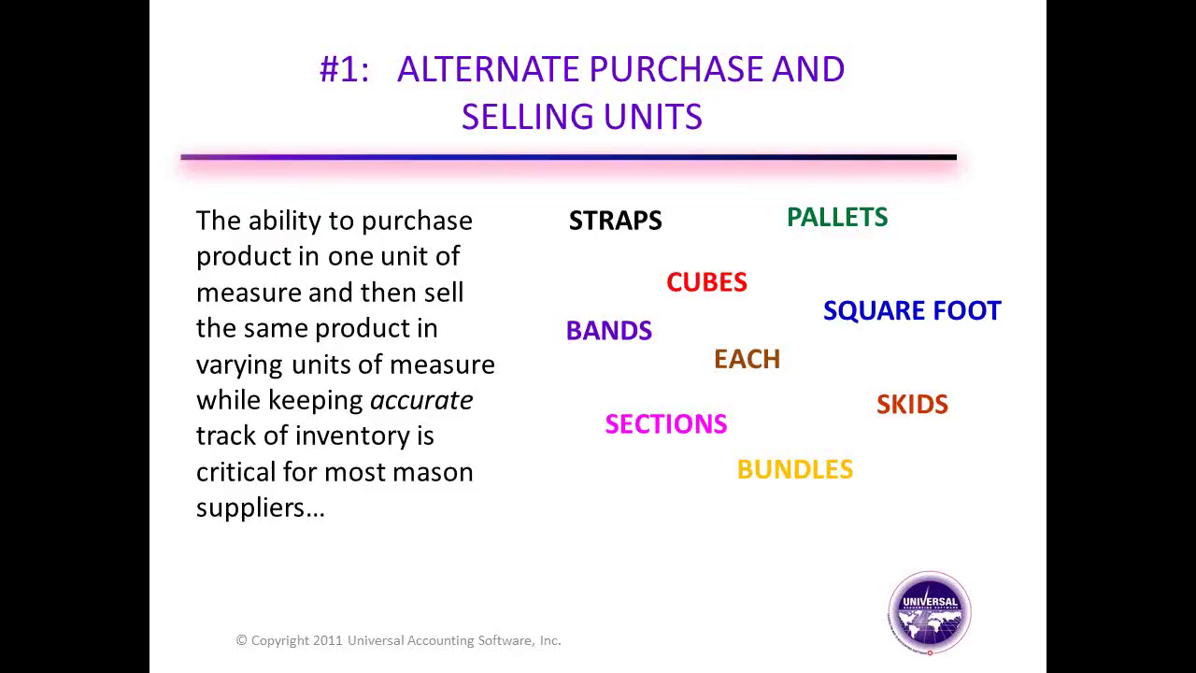
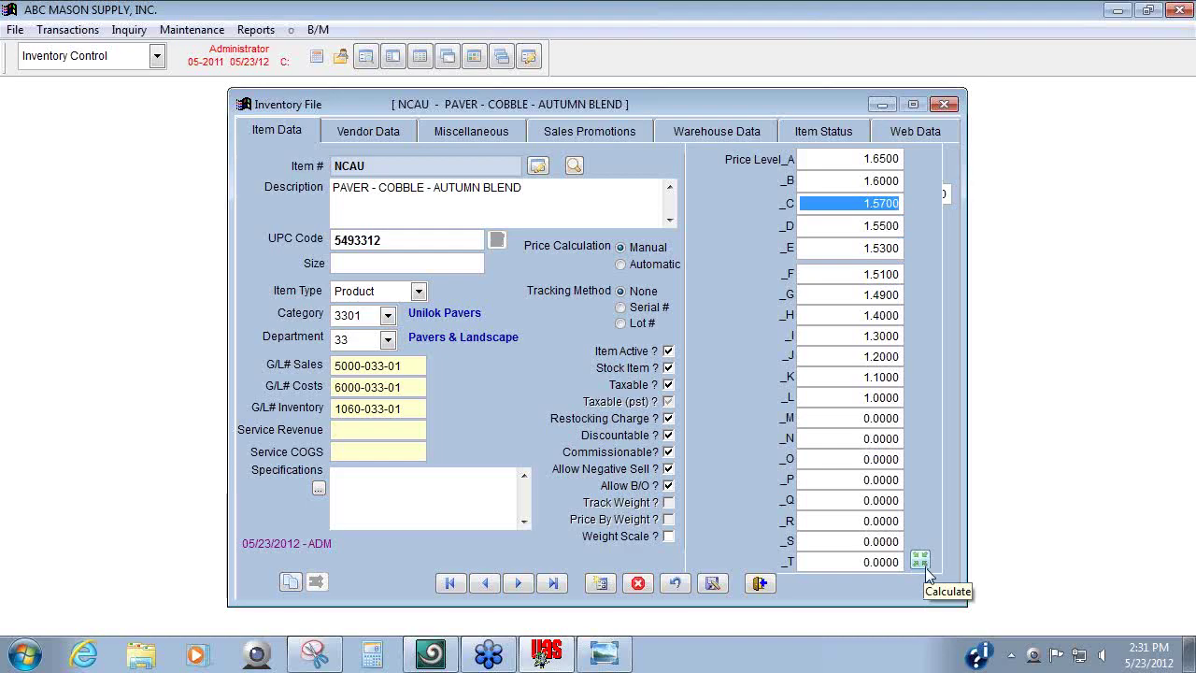
# Collapse the price levels back to costs and list price, and show Zone Pricing.jpg
pyautogui.click(925, 567)
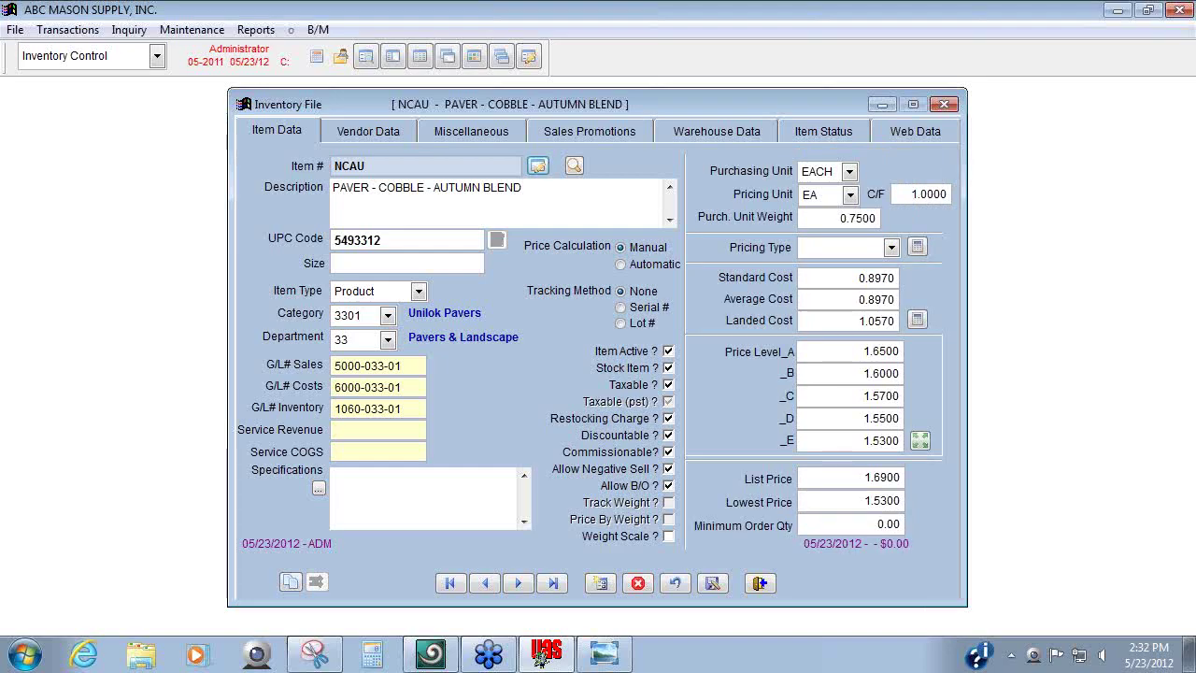
pyautogui.click(603, 653)
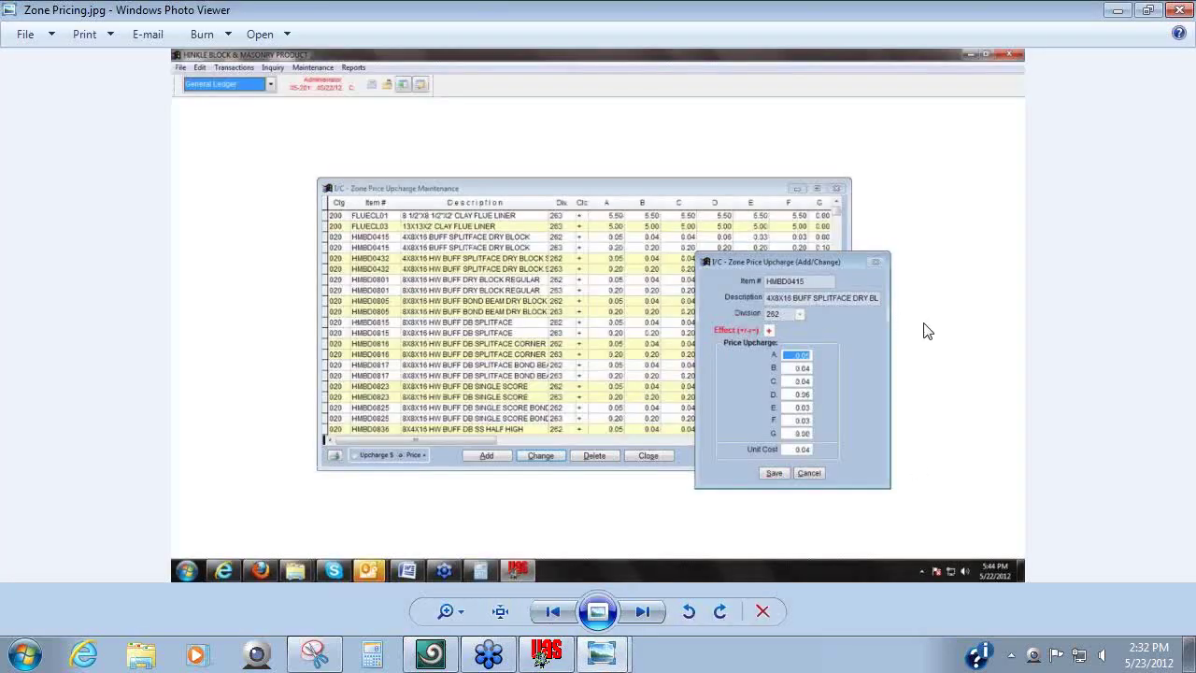
# Zoom in on the Zone Pricing upcharge table, then close Photo Viewer
pyautogui.click(454, 615)
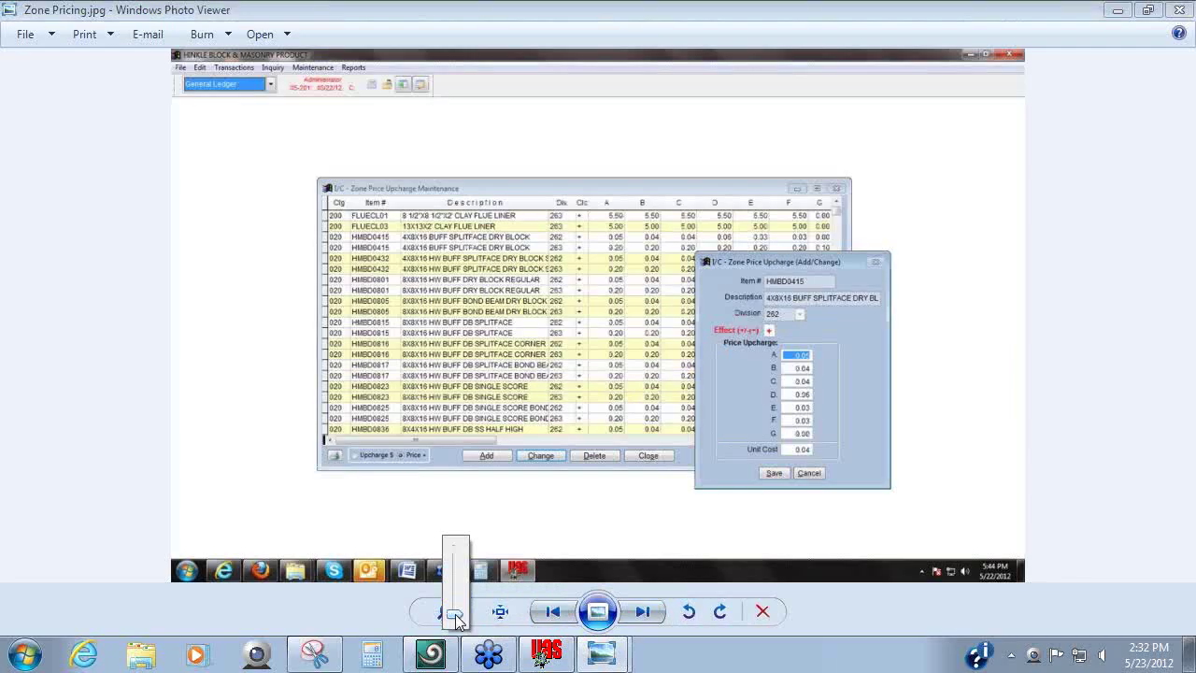
pyautogui.moveTo(454, 614)
pyautogui.mouseDown()
pyautogui.moveTo(456, 598)
pyautogui.moveTo(456, 614)
pyautogui.mouseUp()
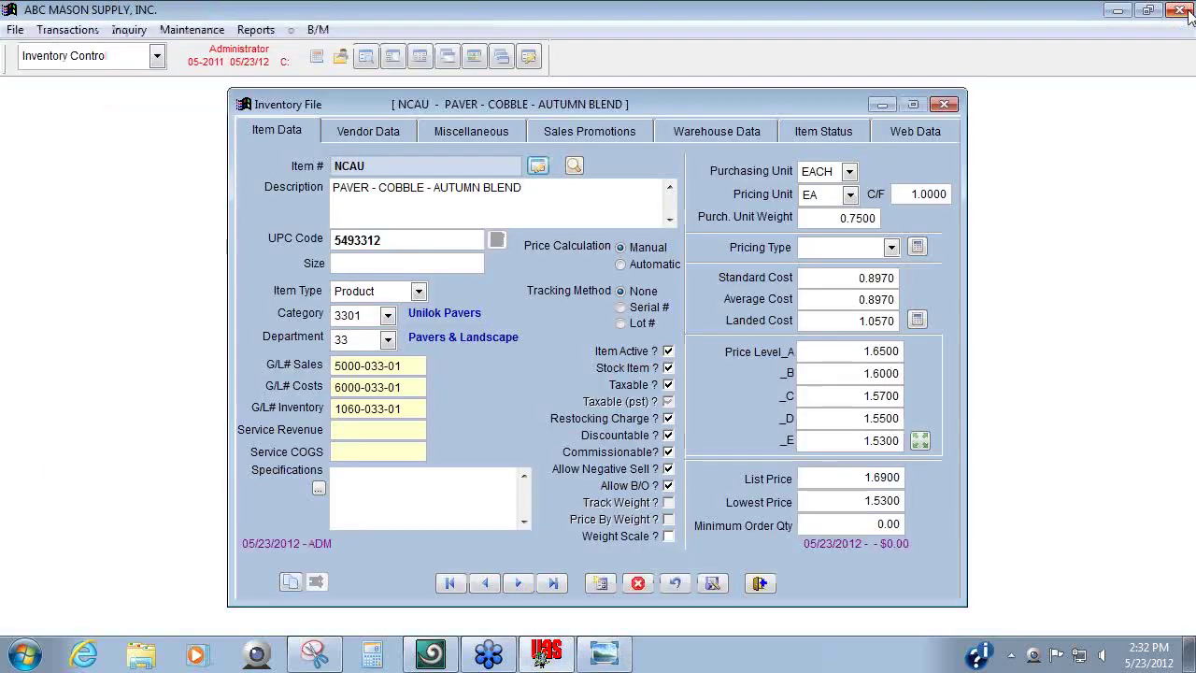
pyautogui.click(1179, 9)
# Close the paver item and start Maintenance > Contract Pricing > Enter Contract Prices By Item
pyautogui.click(759, 583)
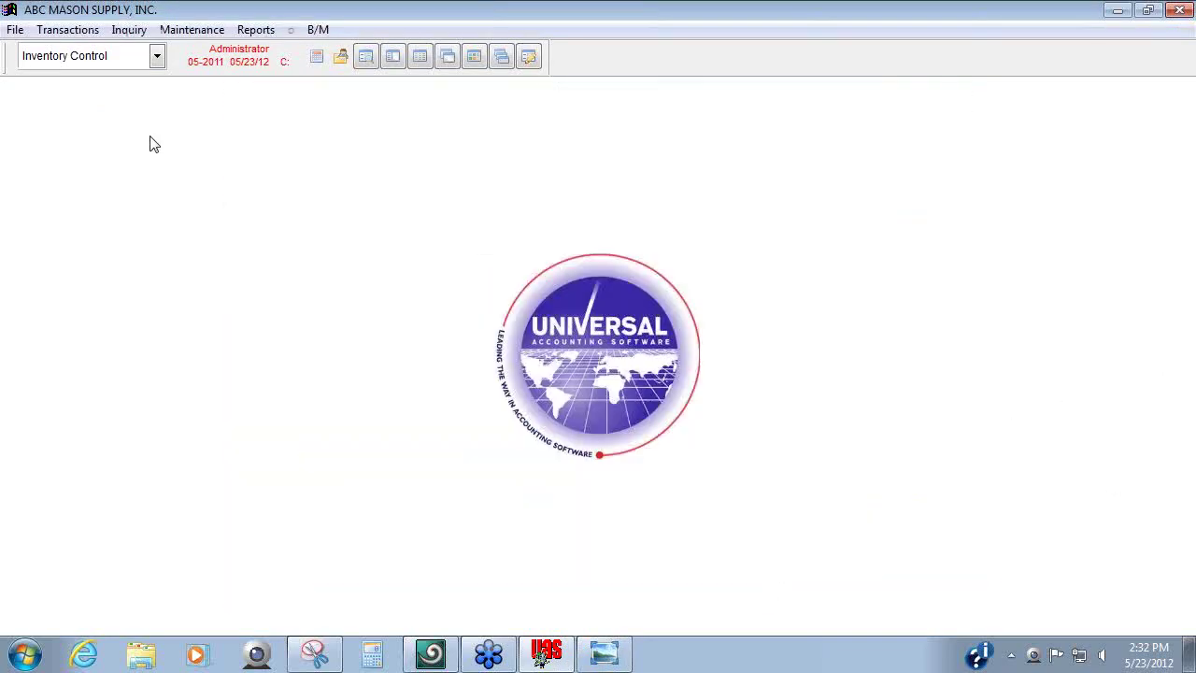
pyautogui.click(190, 30)
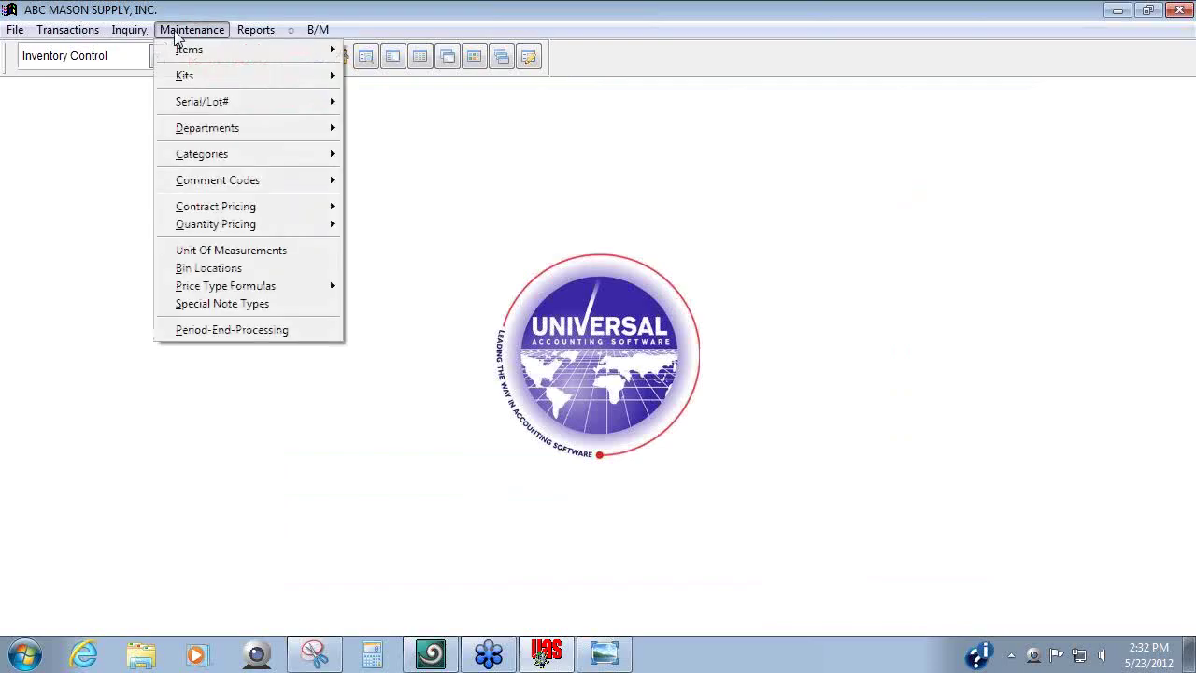
pyautogui.moveTo(235, 206)
pyautogui.click(430, 205)
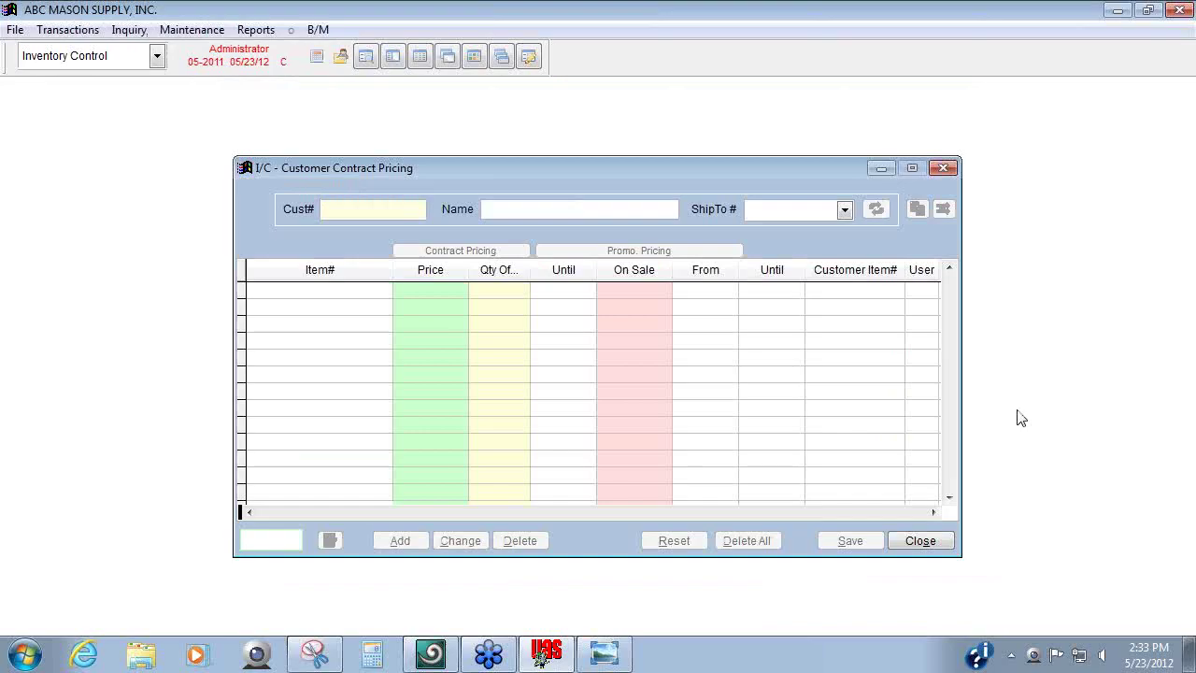
# Look up customer BEDR, load and review its contract prices, then save and clear
pyautogui.write('BEDR')
pyautogui.press('Return')
pyautogui.press('Return')
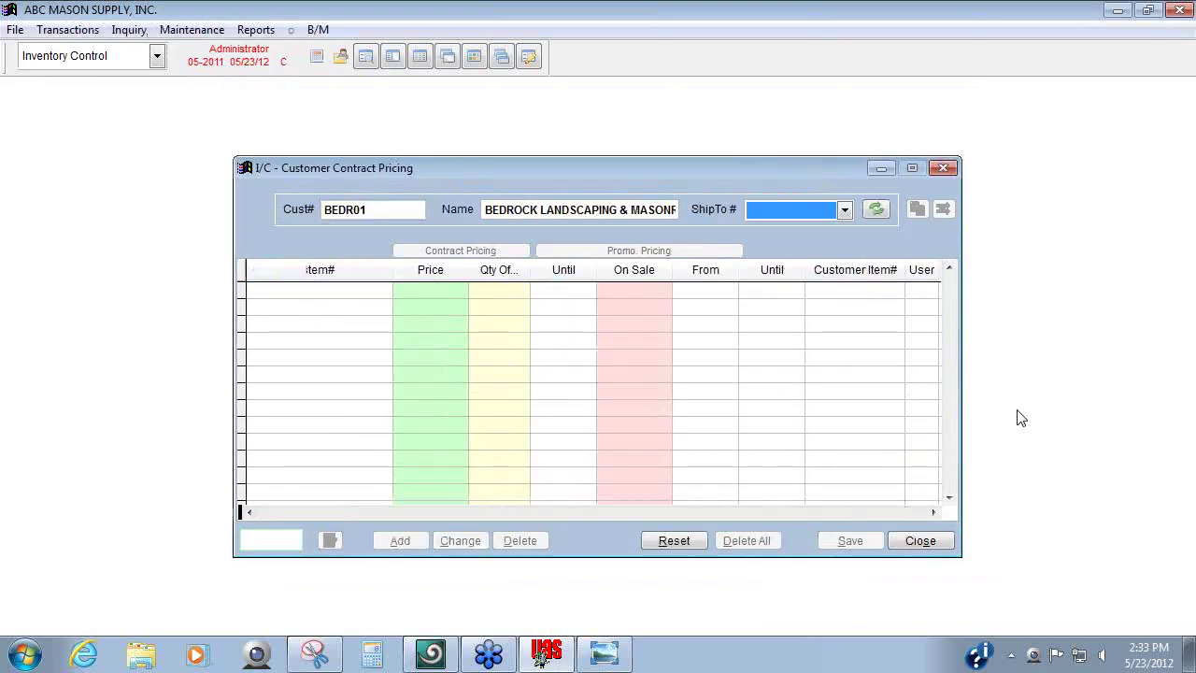
pyautogui.click(877, 214)
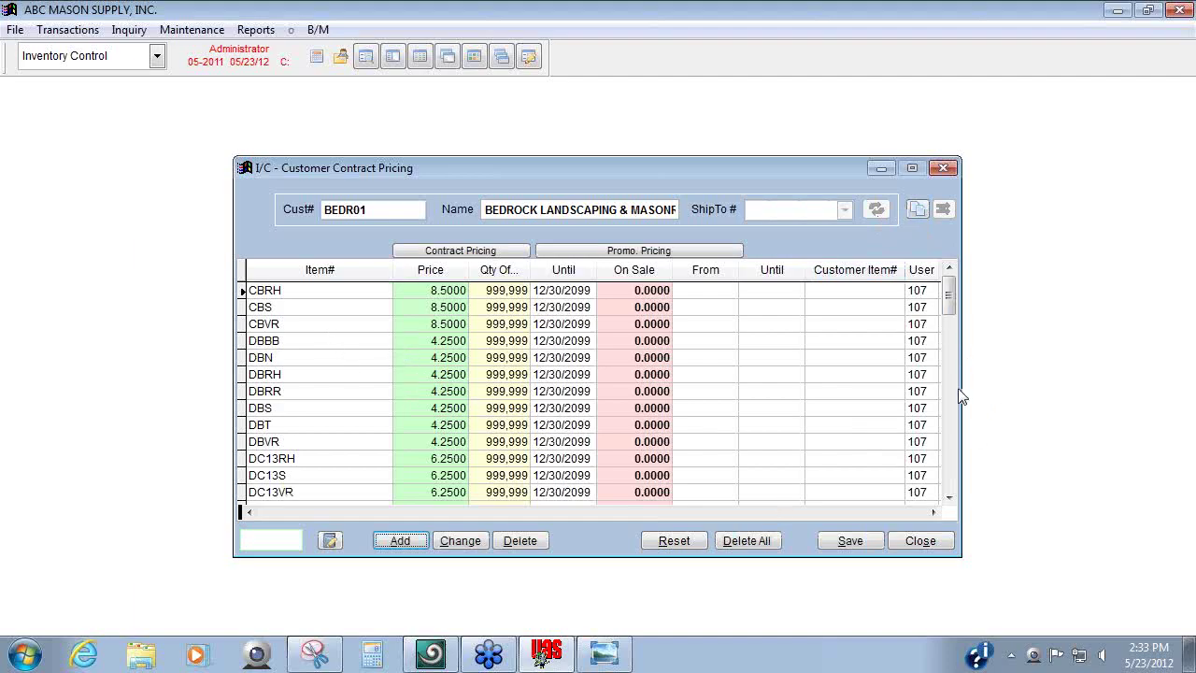
pyautogui.click(950, 426)
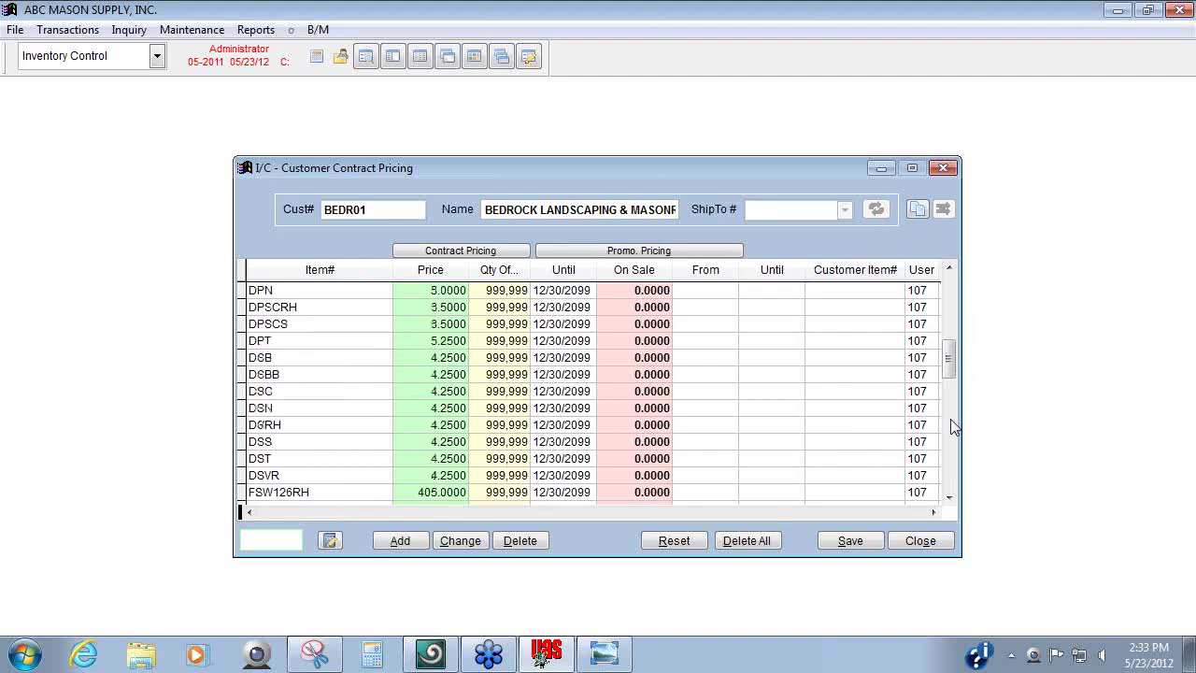
pyautogui.moveTo(951, 426); pyautogui.dragTo(948, 285)
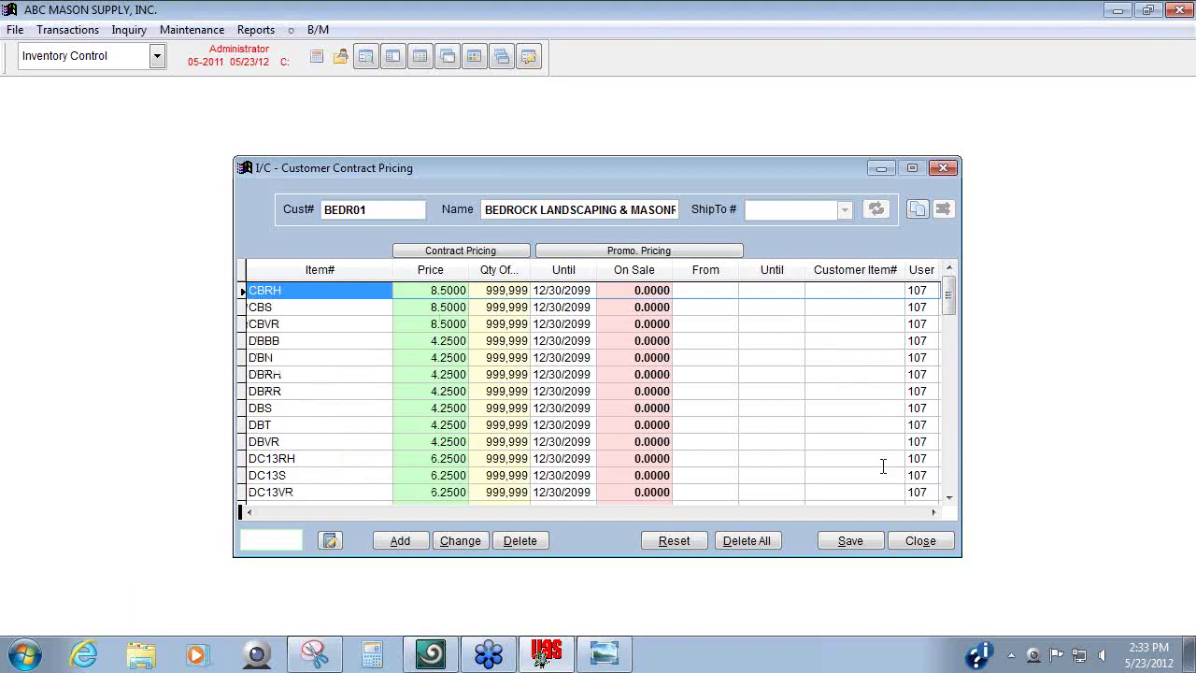
pyautogui.click(867, 549)
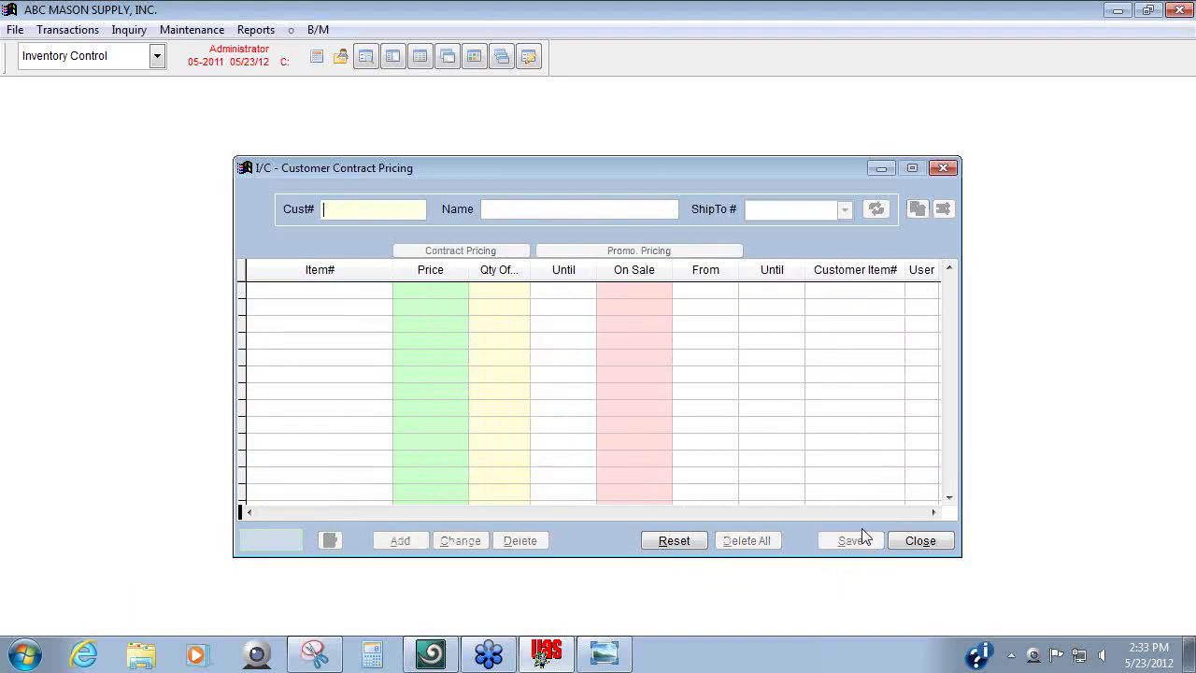
# Select customer ALLI01 with the Mill Valley Corporate Park ship-to job (10094)
pyautogui.write('ALLI01')
pyautogui.press('Tab')
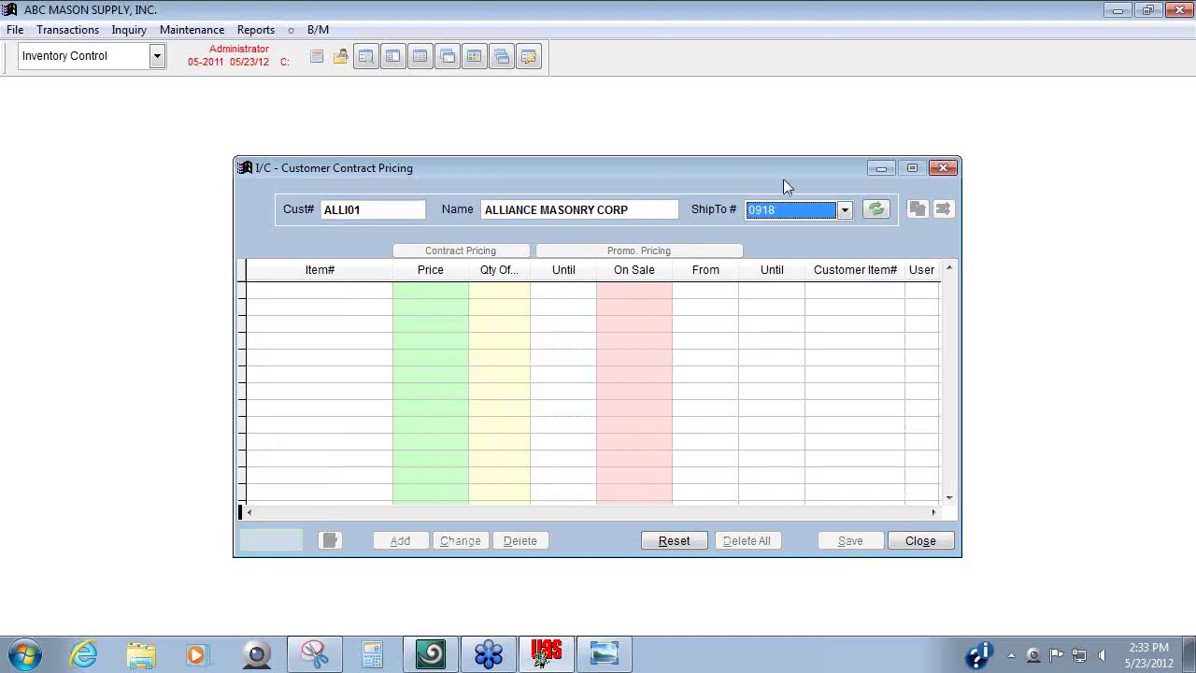
pyautogui.click(845, 209)
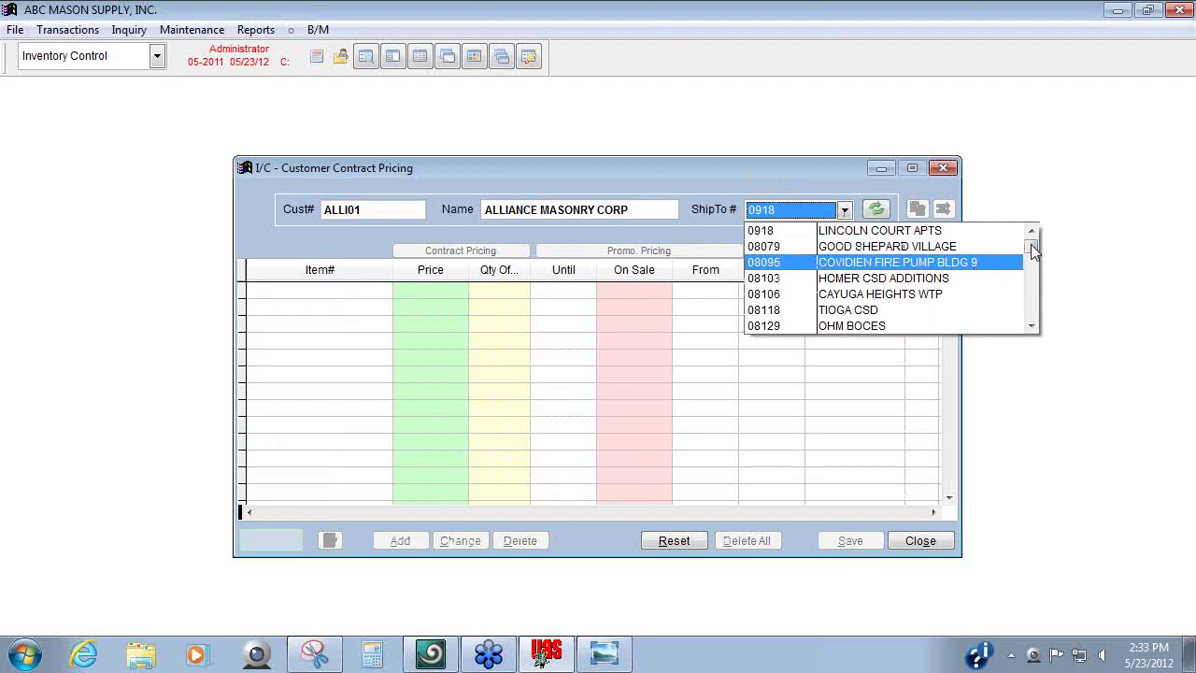
pyautogui.moveTo(1031, 250); pyautogui.dragTo(1033, 322)
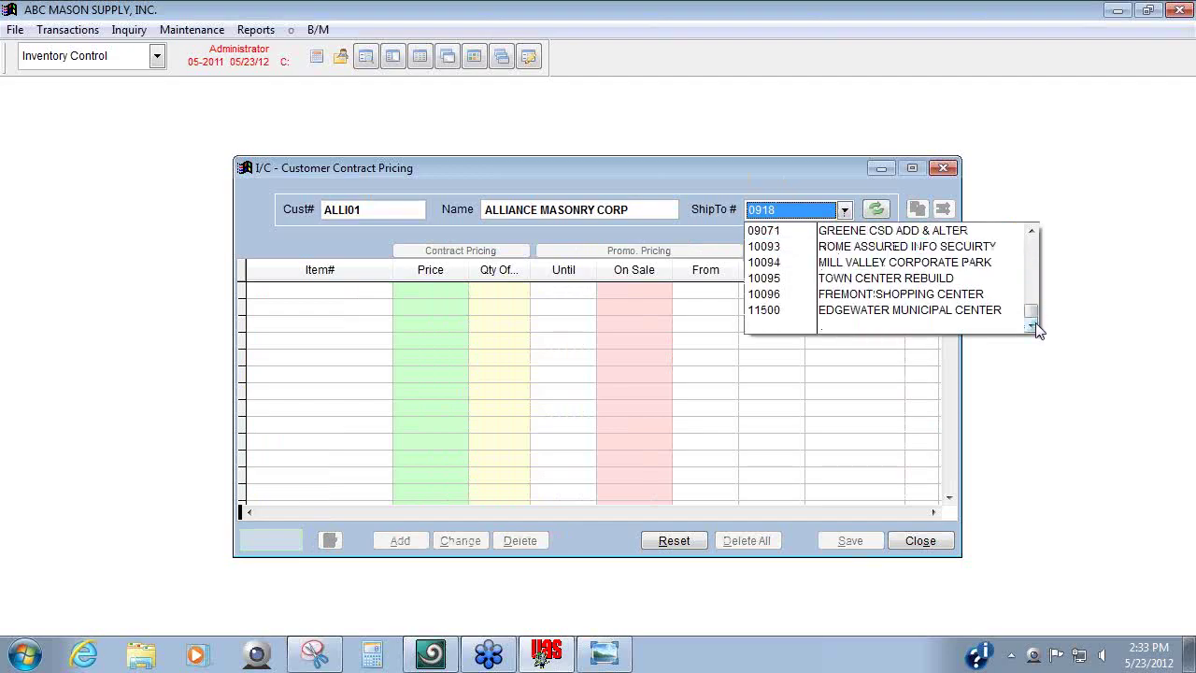
pyautogui.click(868, 263)
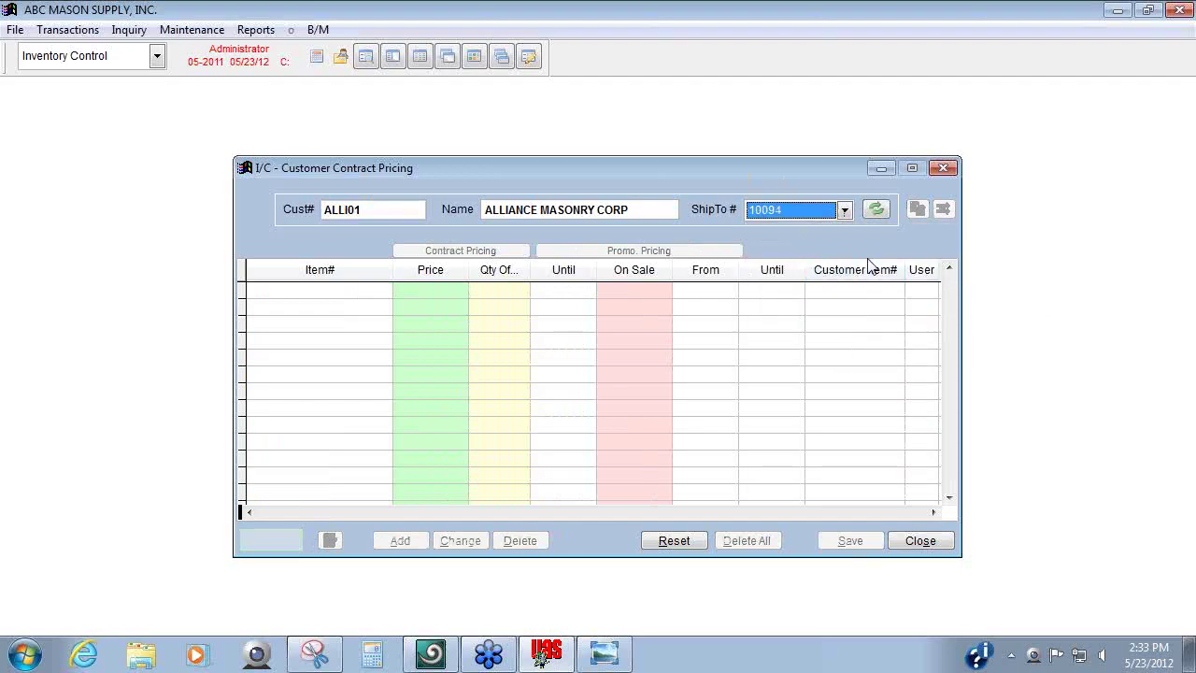
# Load that job's contract prices and delete them all, confirming Yes
pyautogui.click(876, 210)
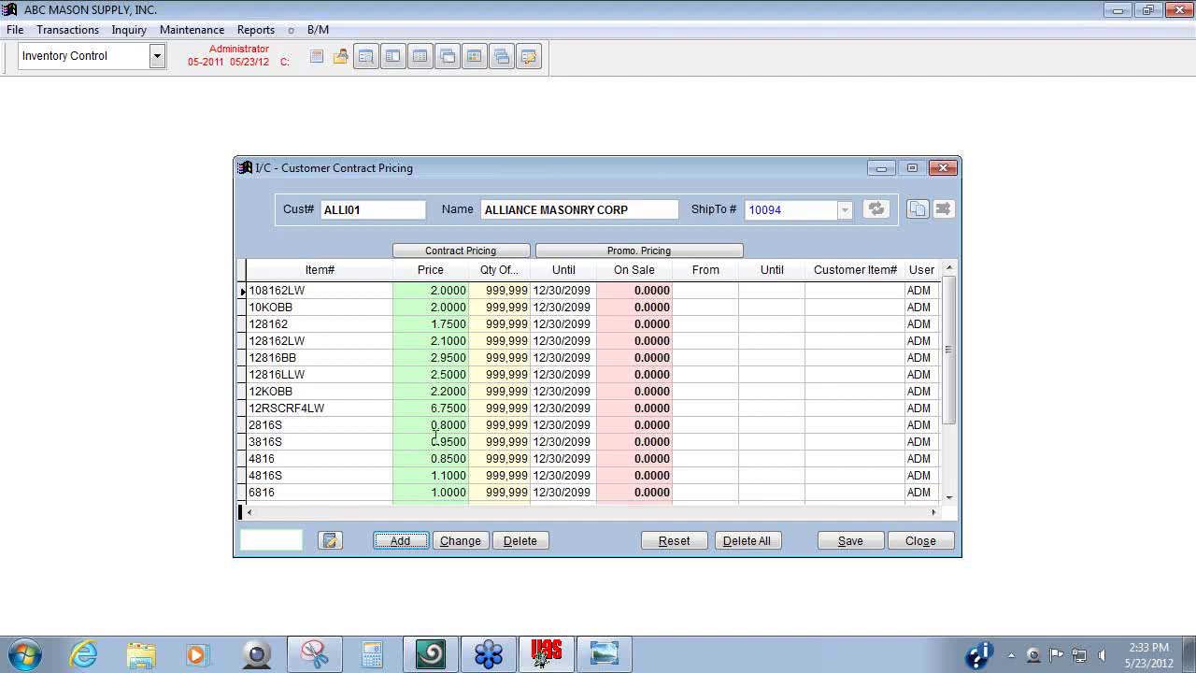
pyautogui.click(746, 540)
pyautogui.click(678, 393)
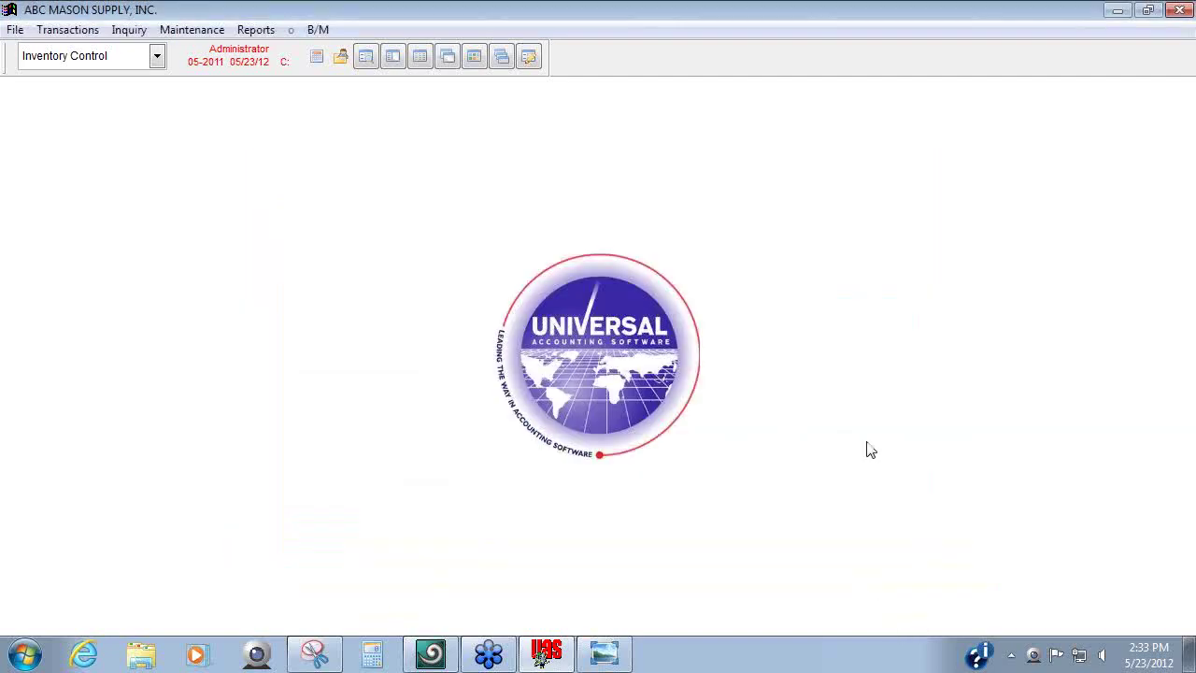
# Dismiss the Maintenance menu and open the program module dropdown
pyautogui.click(191, 29)
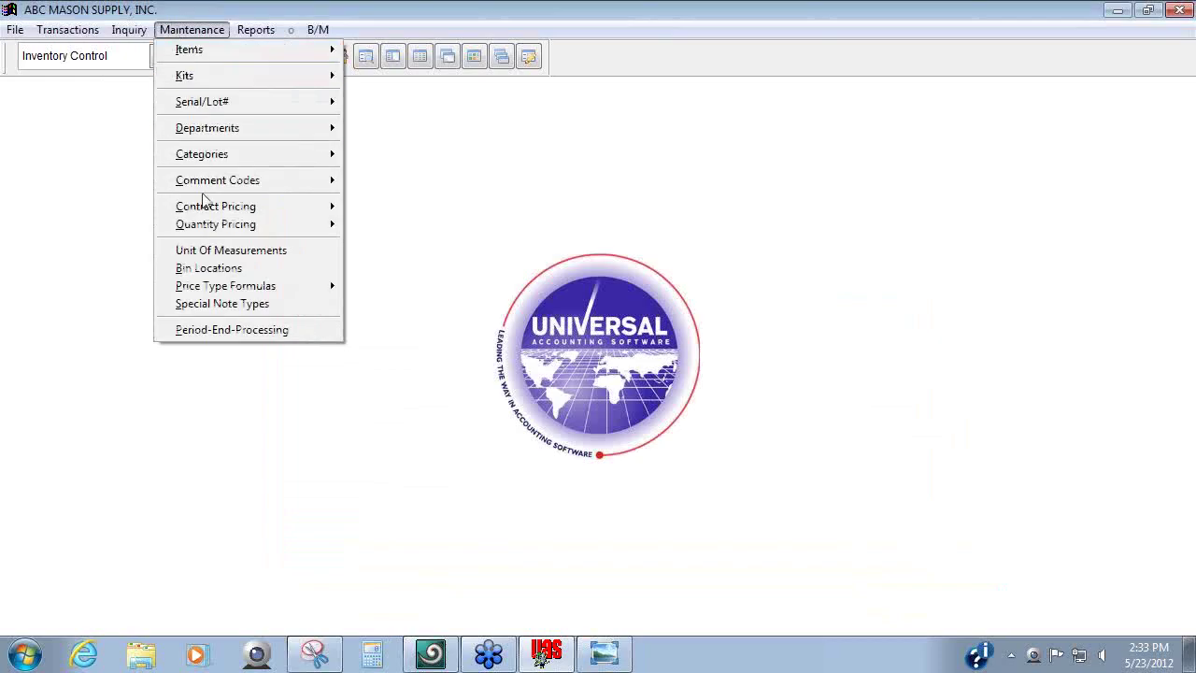
pyautogui.moveTo(210, 213)
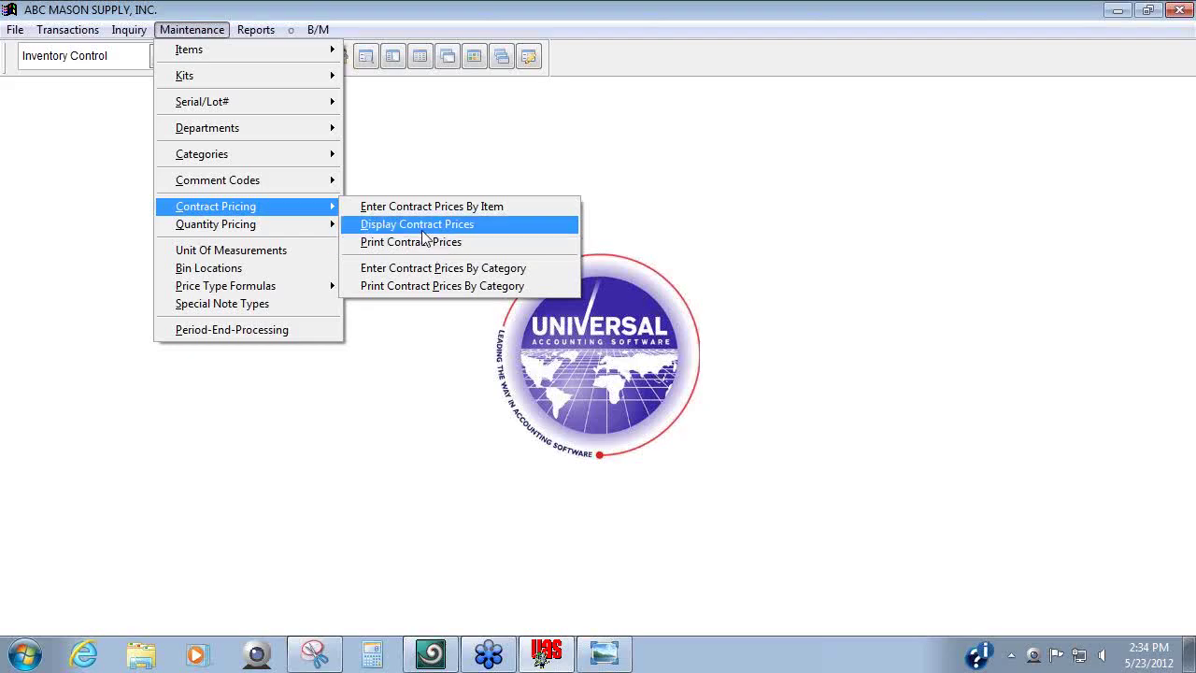
pyautogui.click(745, 273)
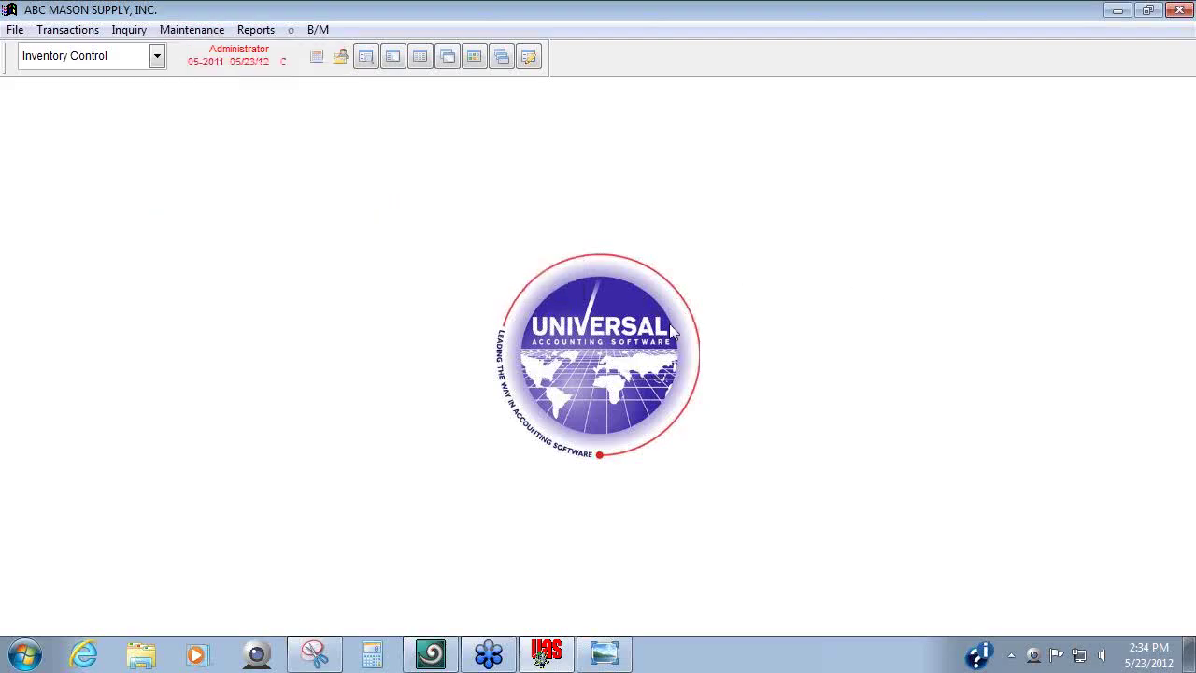
pyautogui.click(128, 59)
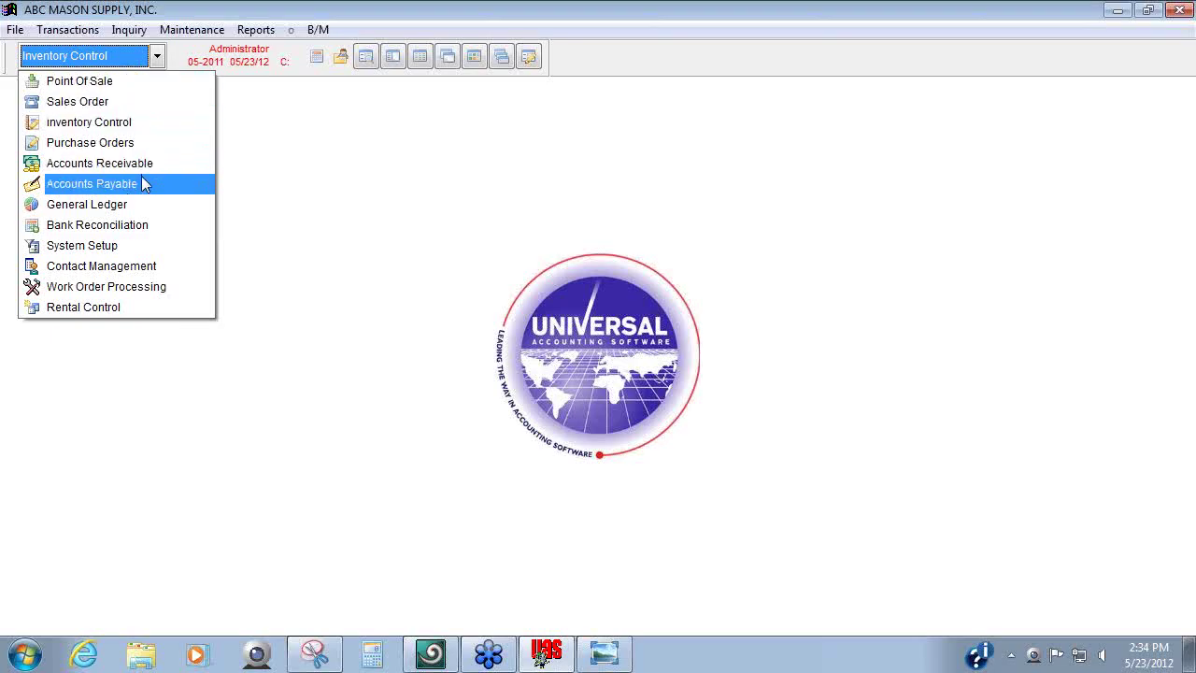
# Open the Sales Order Job Tracking Report with dates 01/01/2011 to 05/23/2012
pyautogui.click(102, 101)
pyautogui.click(254, 30)
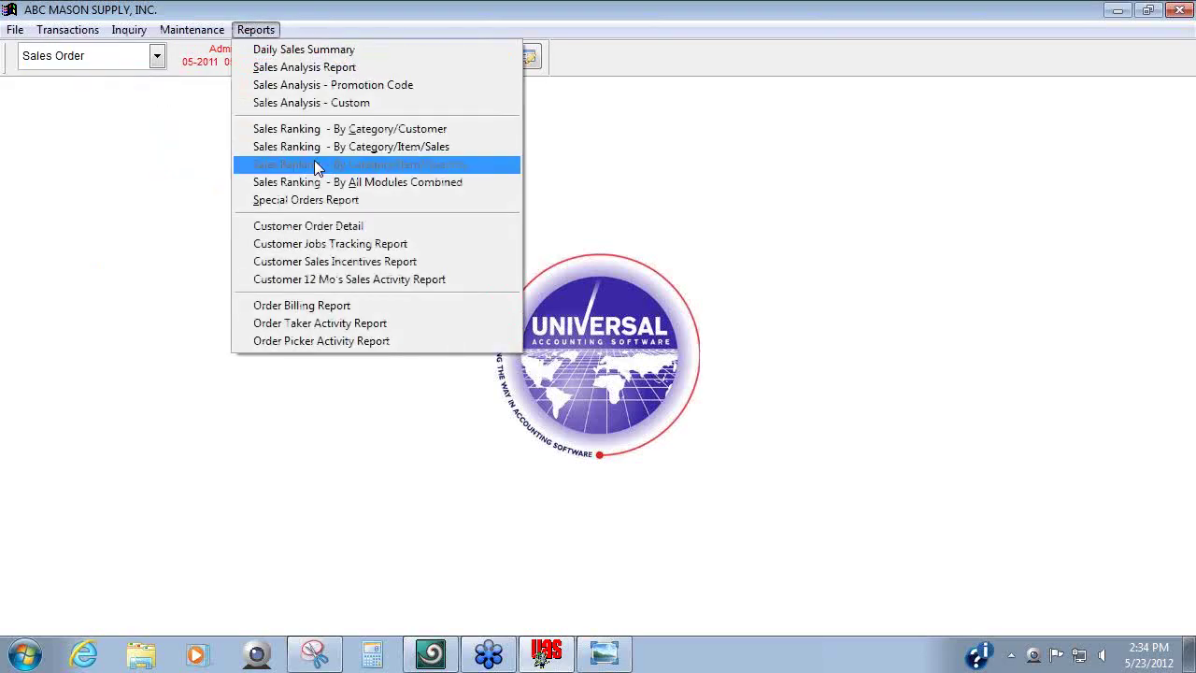
pyautogui.click(324, 246)
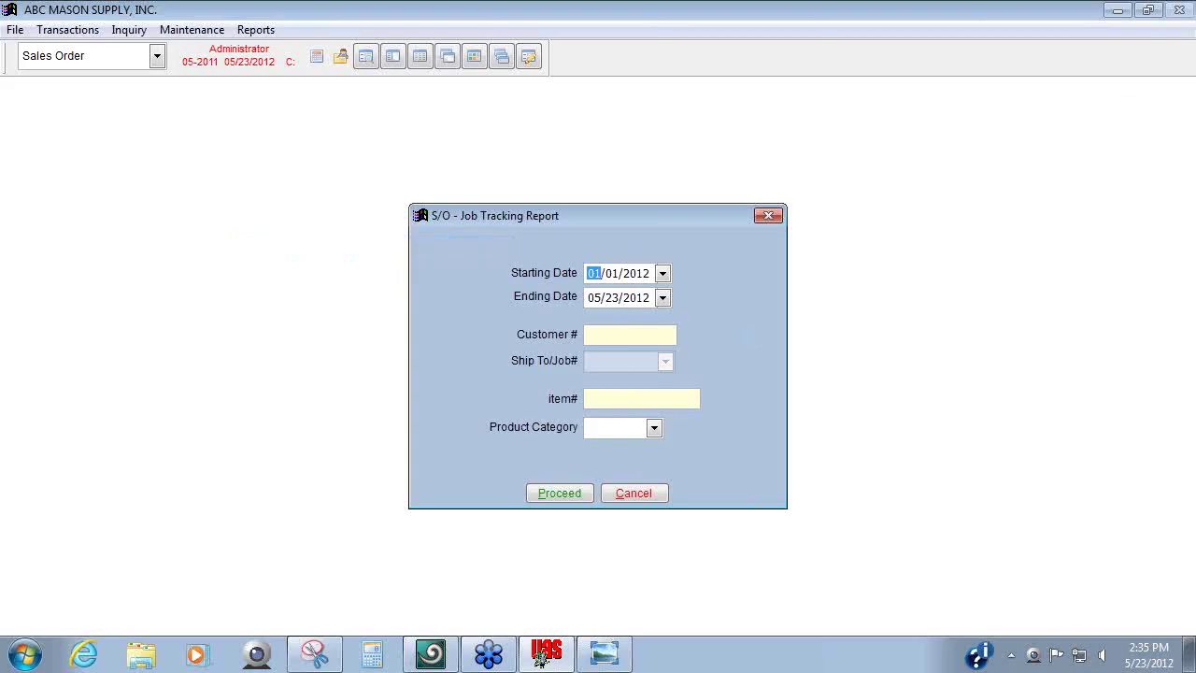
pyautogui.write('10122011')
pyautogui.click(641, 272)
pyautogui.press('Left')
pyautogui.press('Left')
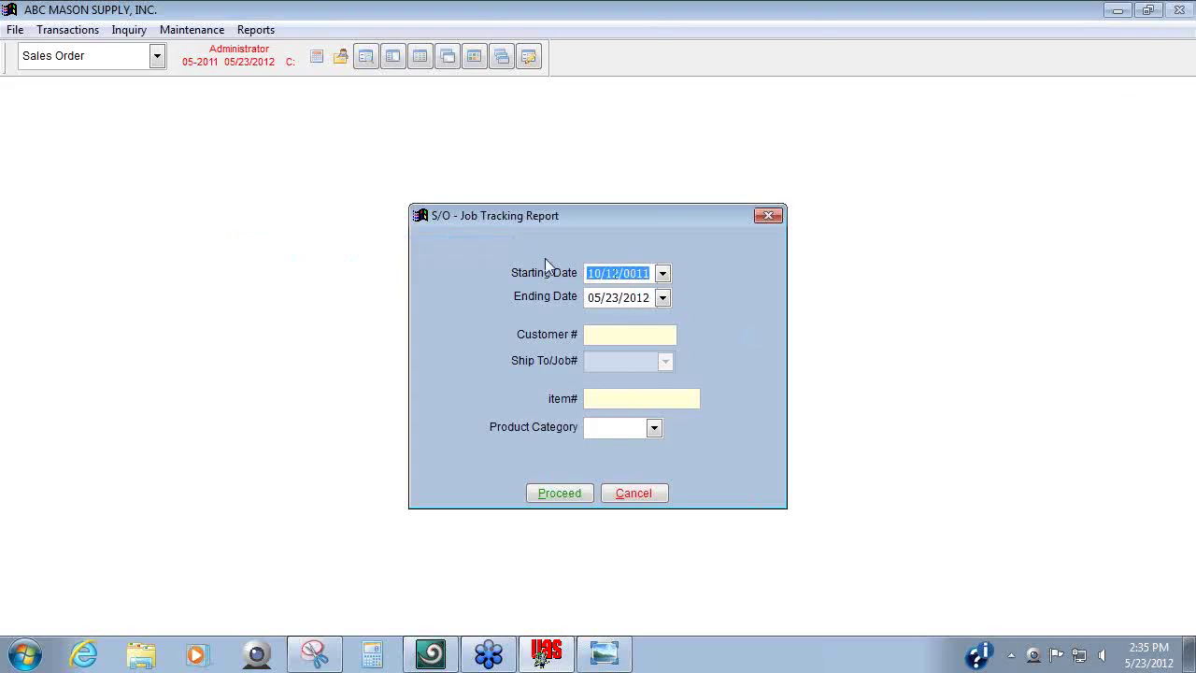
pyautogui.write('01012011')
pyautogui.press('Tab')
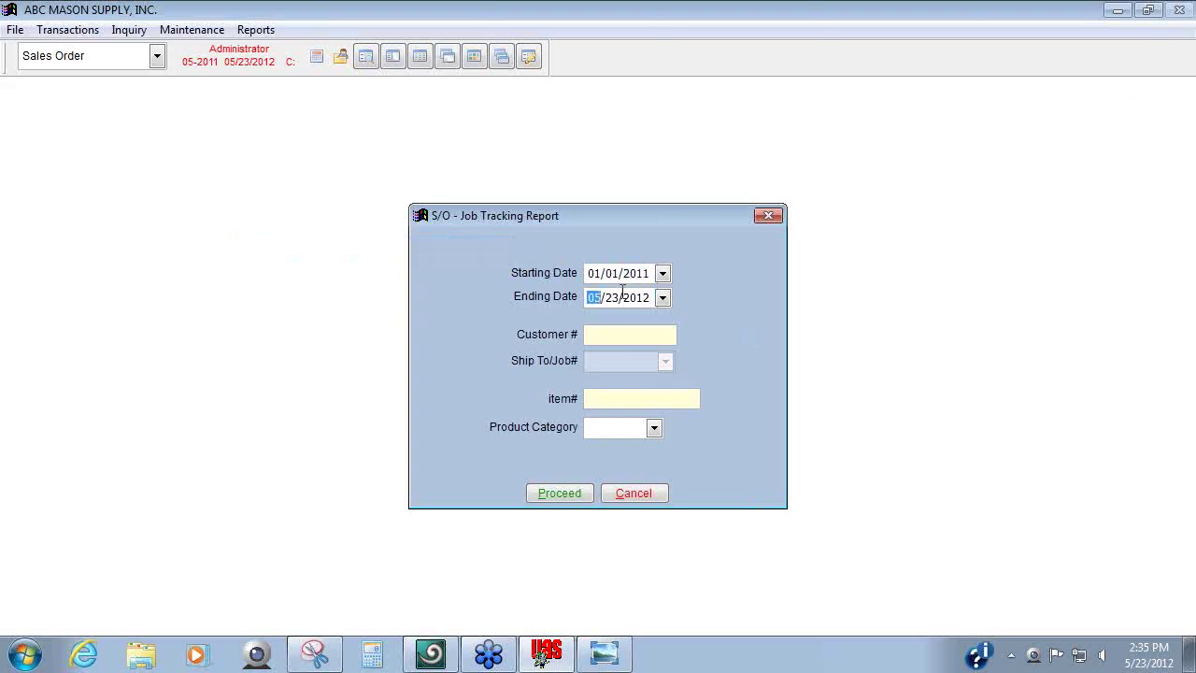
pyautogui.press('Tab')
# Set customer ALLI01 with all jobs and run the report as a preview
pyautogui.write('ALLI01')
pyautogui.press('Tab')
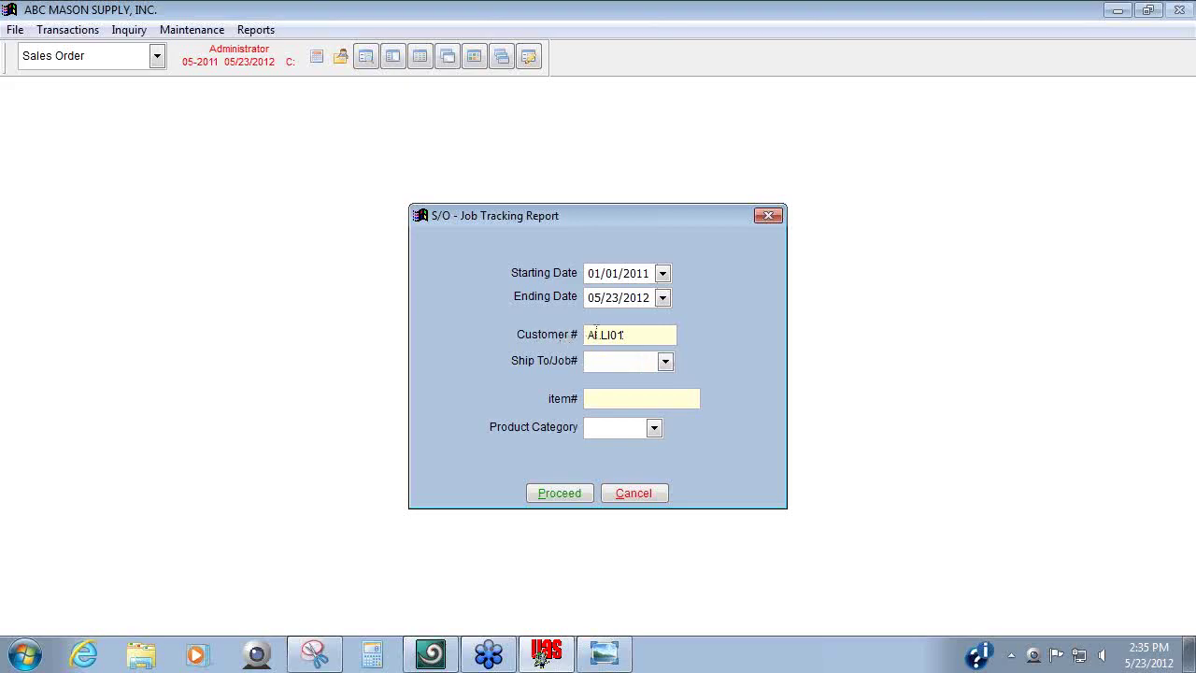
pyautogui.click(666, 361)
pyautogui.moveTo(846, 400); pyautogui.dragTo(846, 484)
pyautogui.click(725, 317)
pyautogui.click(560, 496)
pyautogui.click(587, 519)
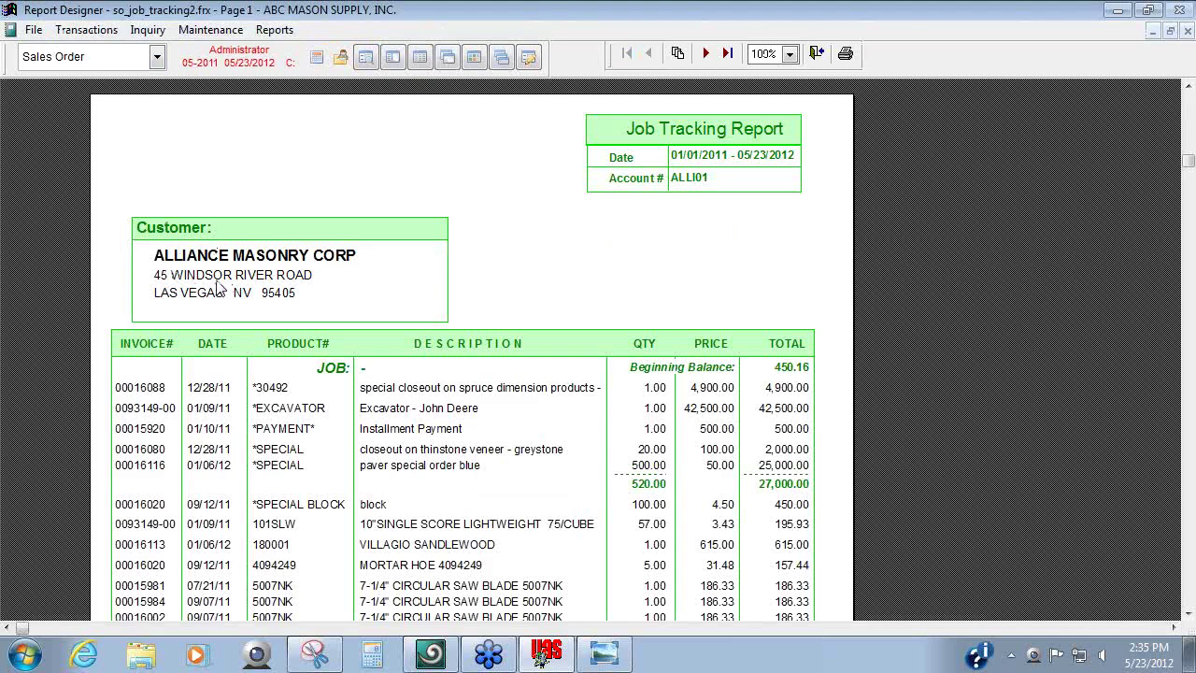
# Scroll through report pages 1–5, then close the Report Designer preview
pyautogui.scroll(-2, 492, 321)
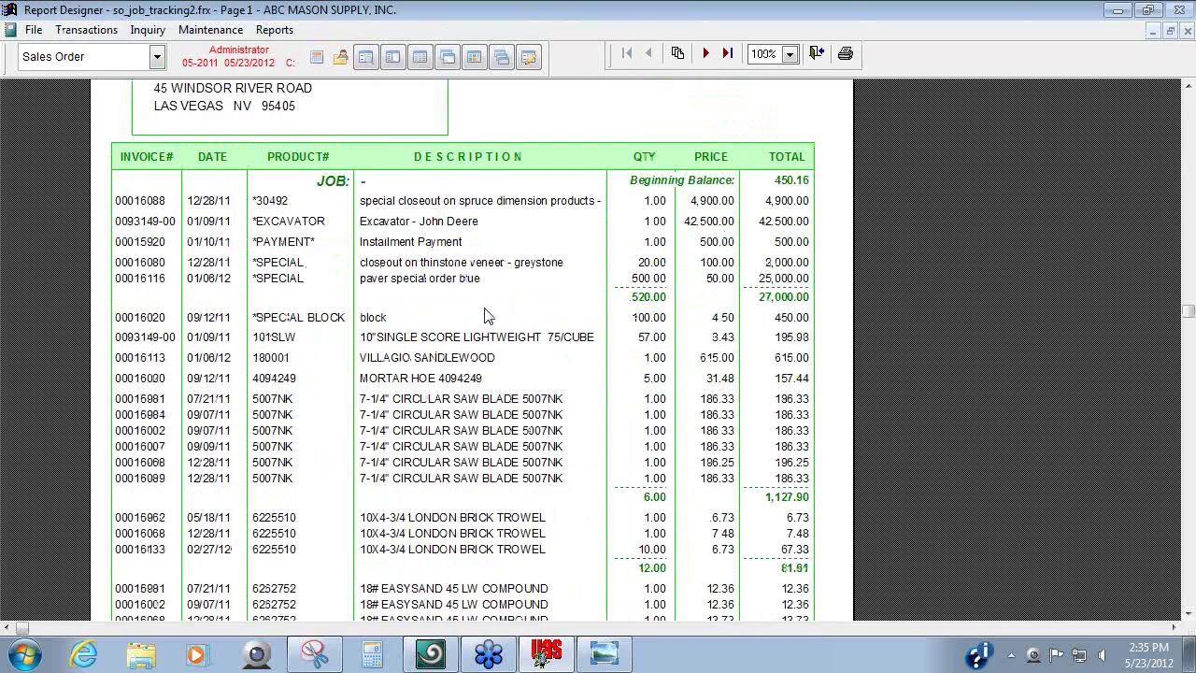
pyautogui.scroll(-3, 421, 262)
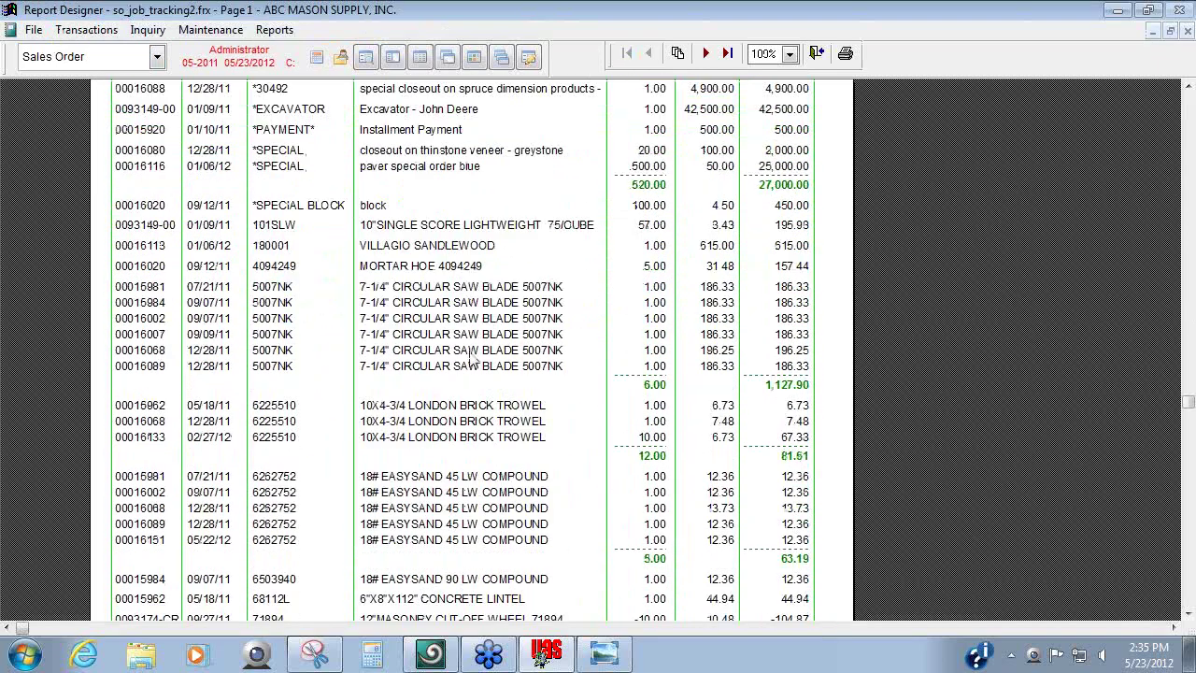
pyautogui.scroll(2, 472, 394)
pyautogui.scroll(-4, 472, 394)
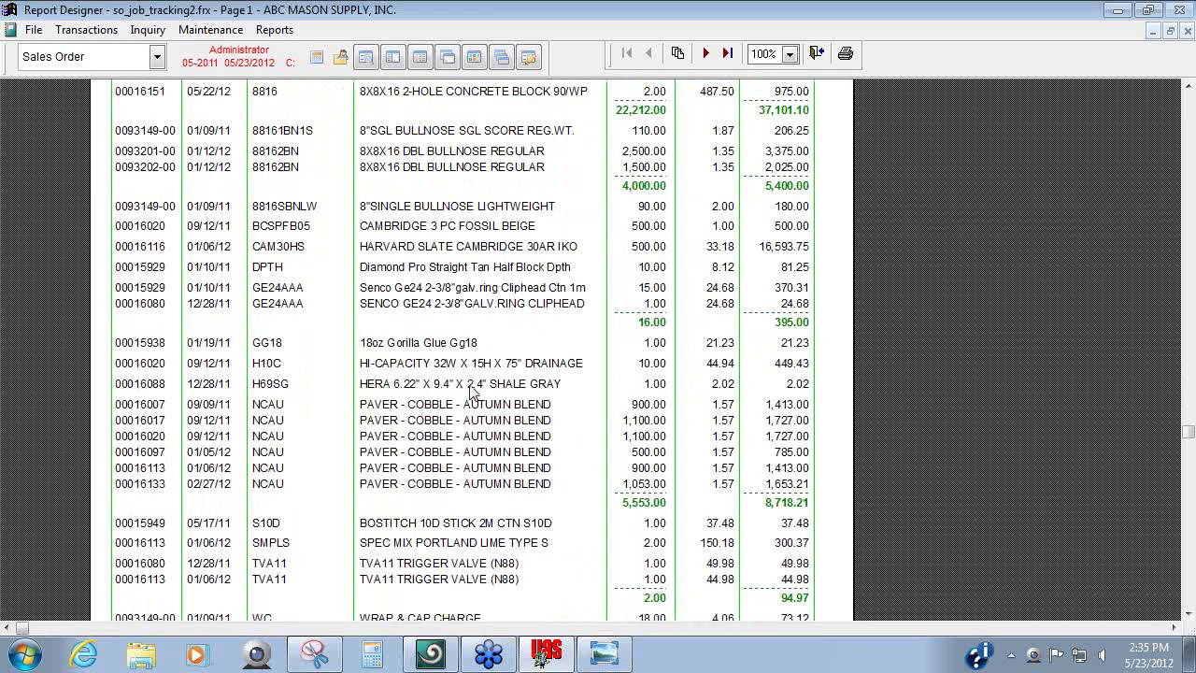
pyautogui.scroll(-3, 469, 374)
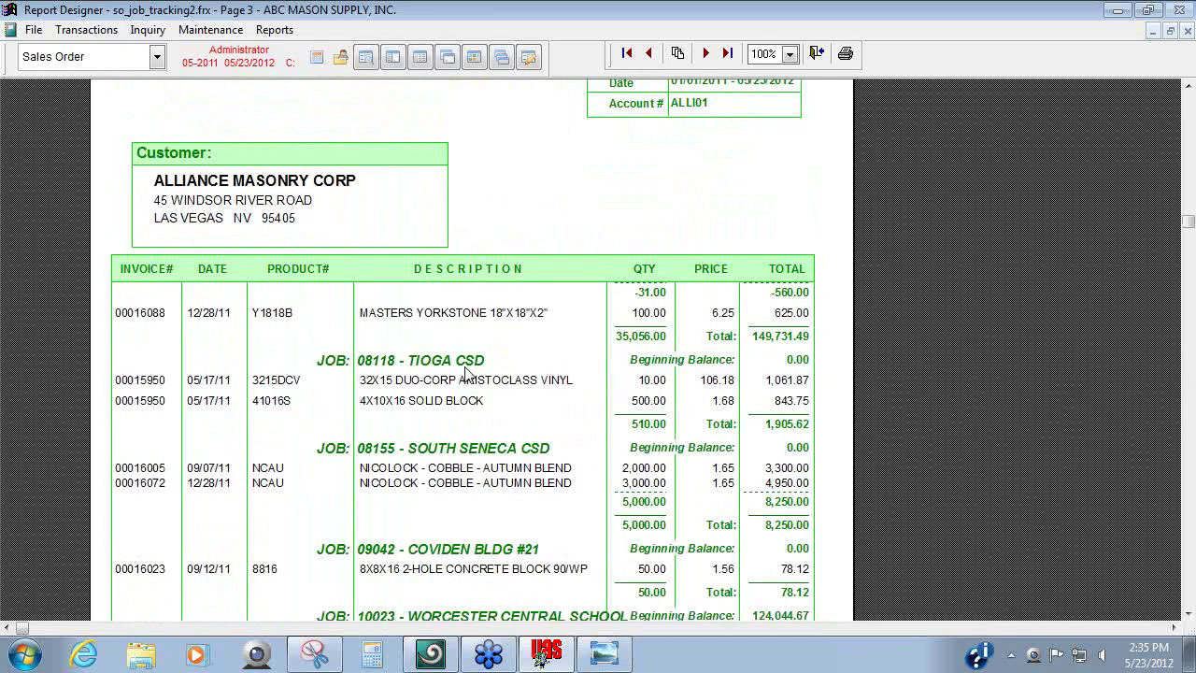
pyautogui.scroll(-1, 466, 372)
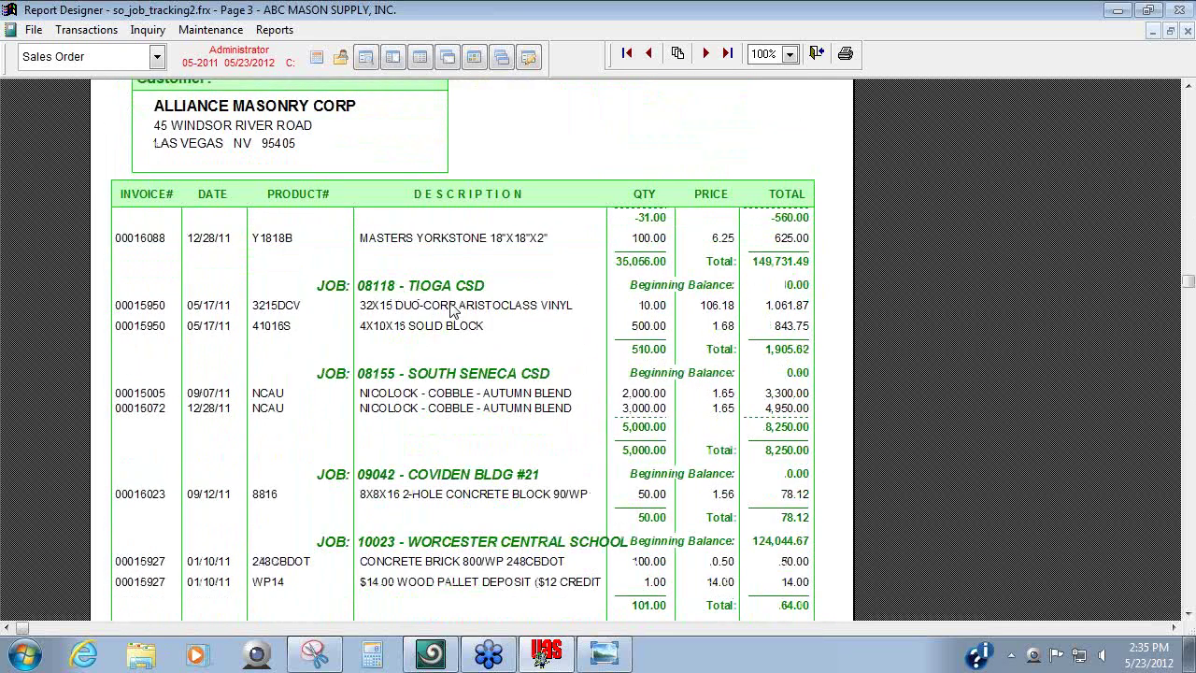
pyautogui.scroll(-3, 453, 311)
pyautogui.scroll(-2, 441, 504)
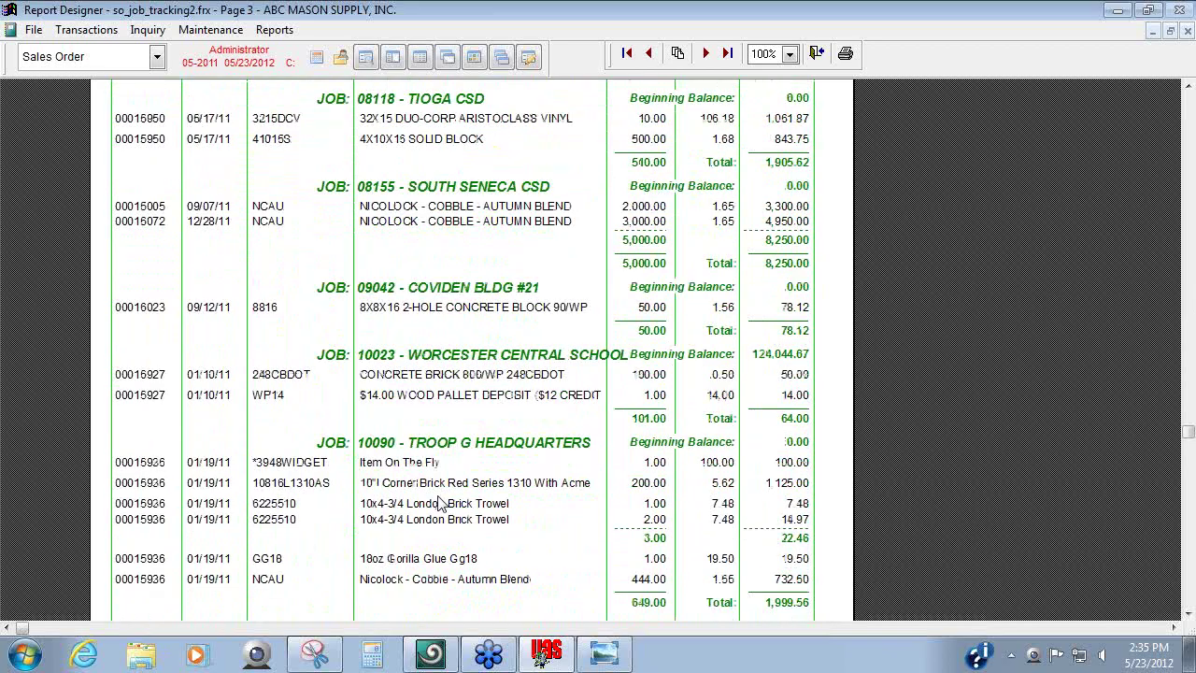
pyautogui.scroll(-10, 441, 504)
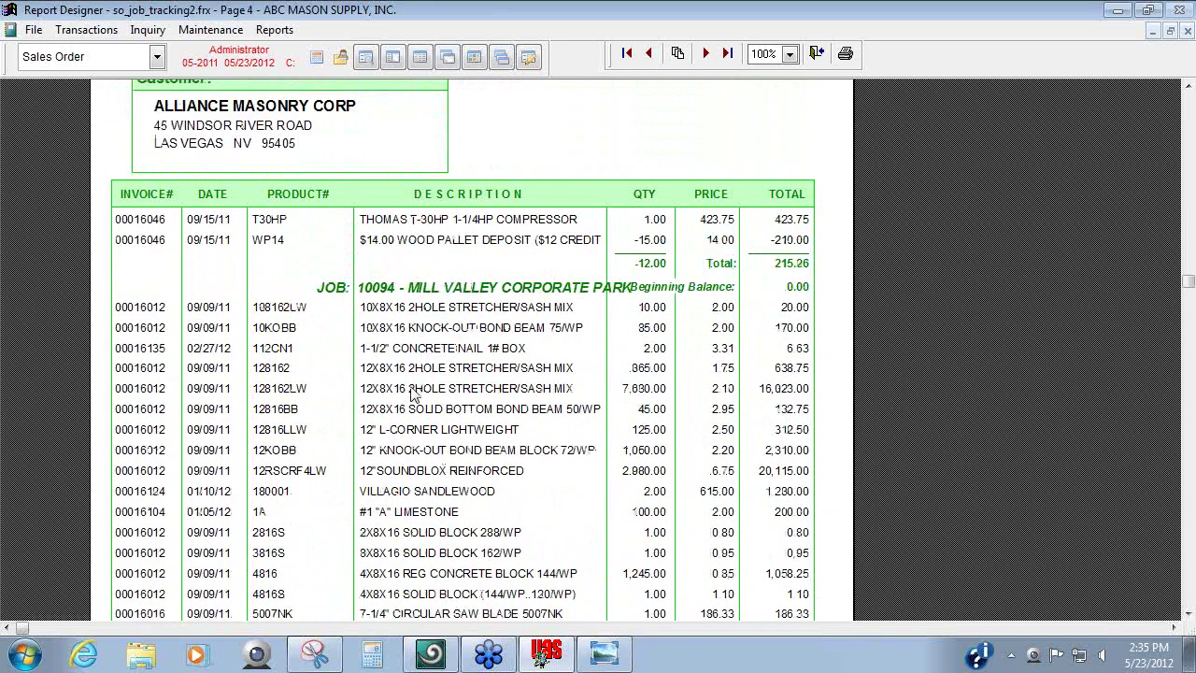
pyautogui.scroll(-8, 414, 395)
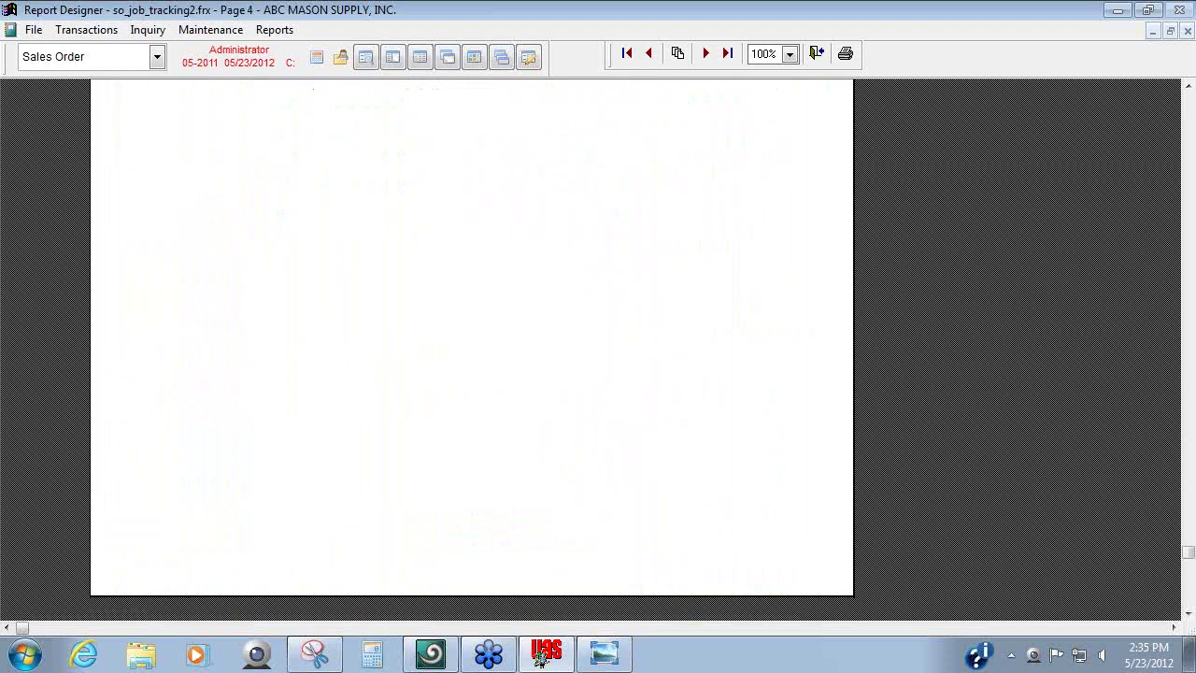
pyautogui.scroll(-3, 443, 361)
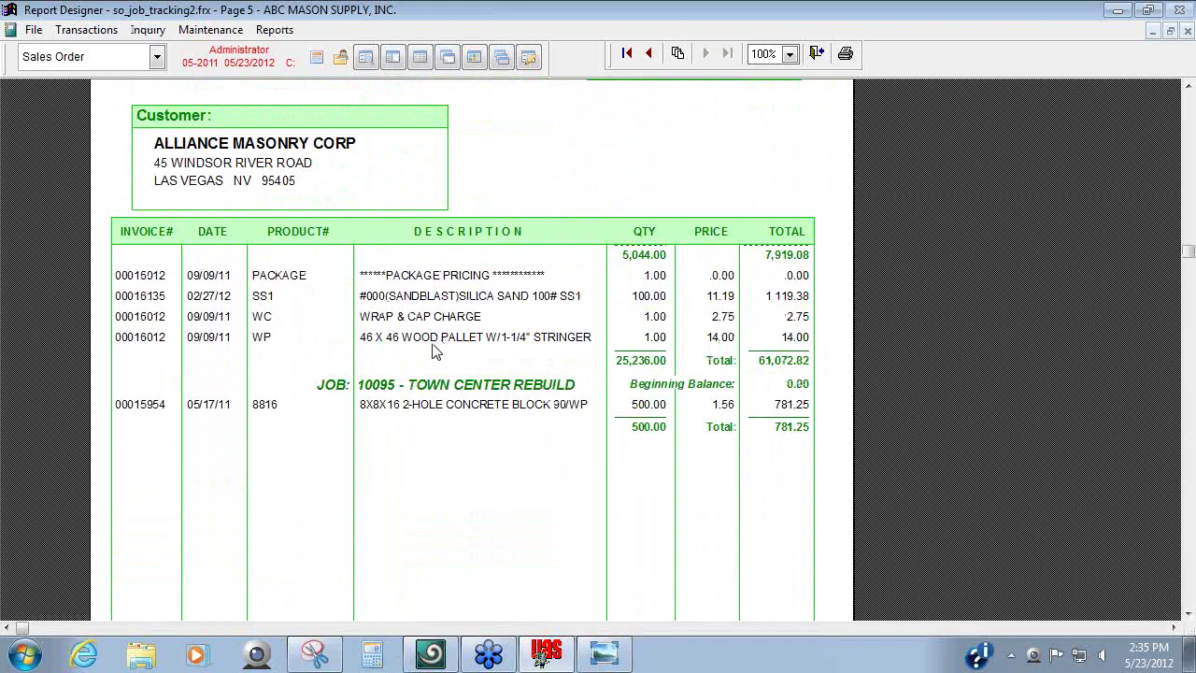
pyautogui.press('Escape')
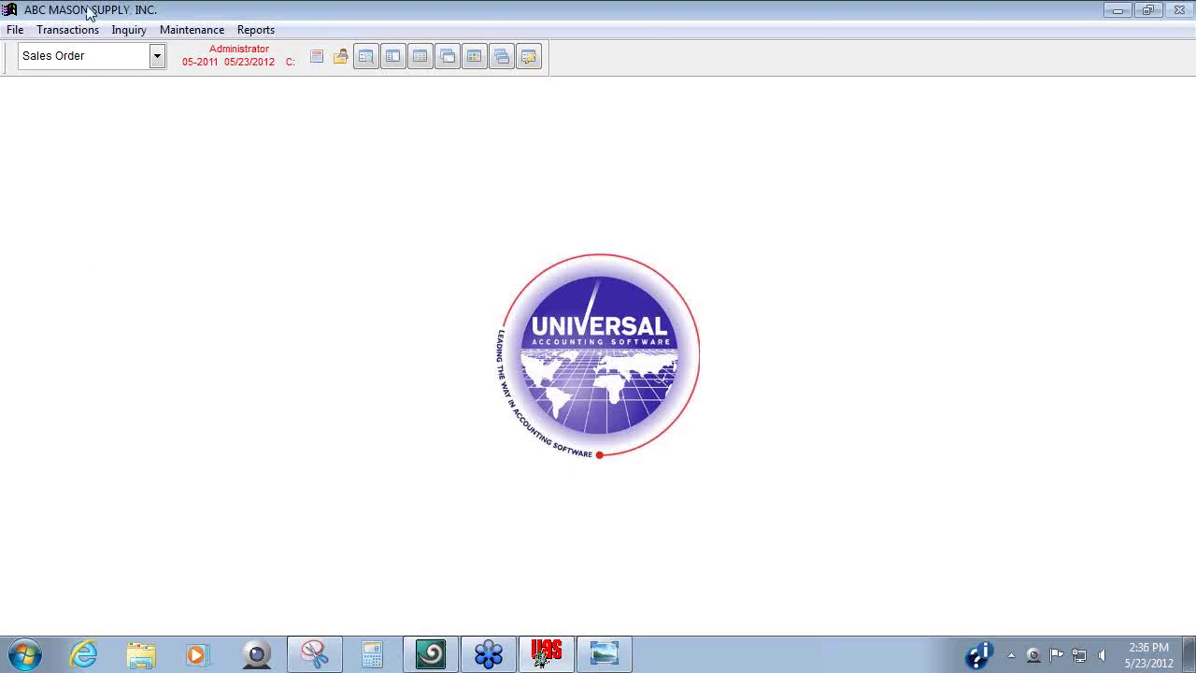
# Open Transactions > Sales Order > Enter Orders
pyautogui.click(68, 29)
pyautogui.moveTo(67, 52)
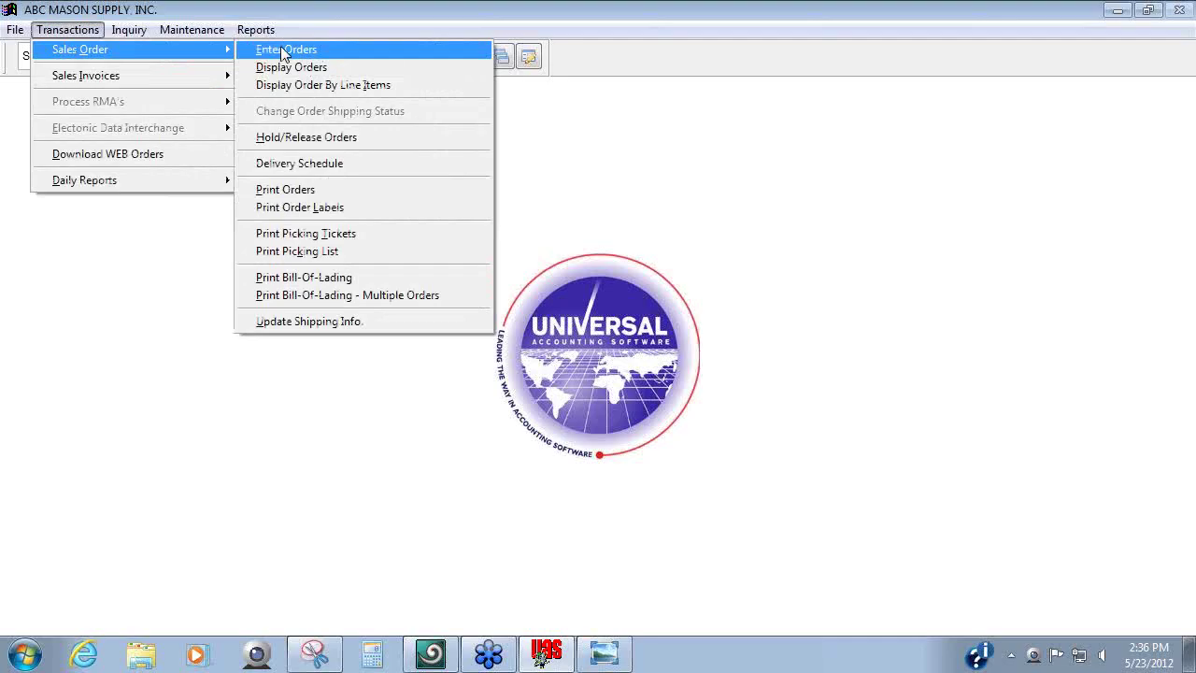
pyautogui.click(284, 52)
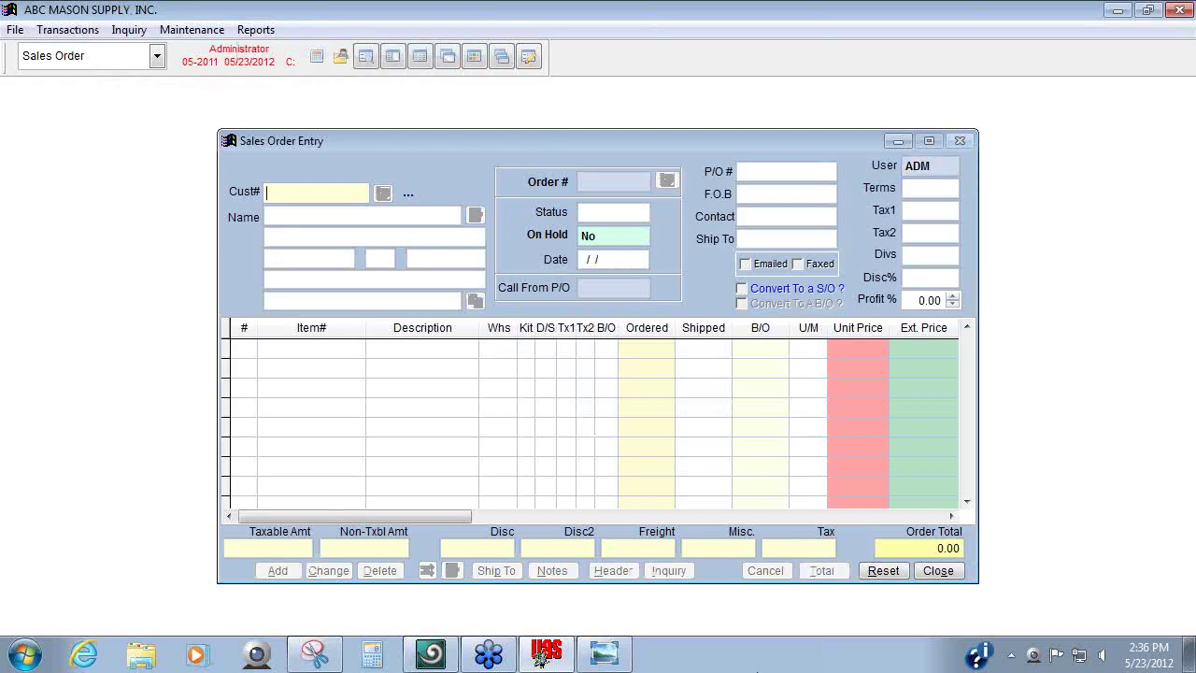
# Load ALLI01's latest price quote and view its header, expiring 06/21/2012
pyautogui.write('ALLI01')
pyautogui.press('Tab')
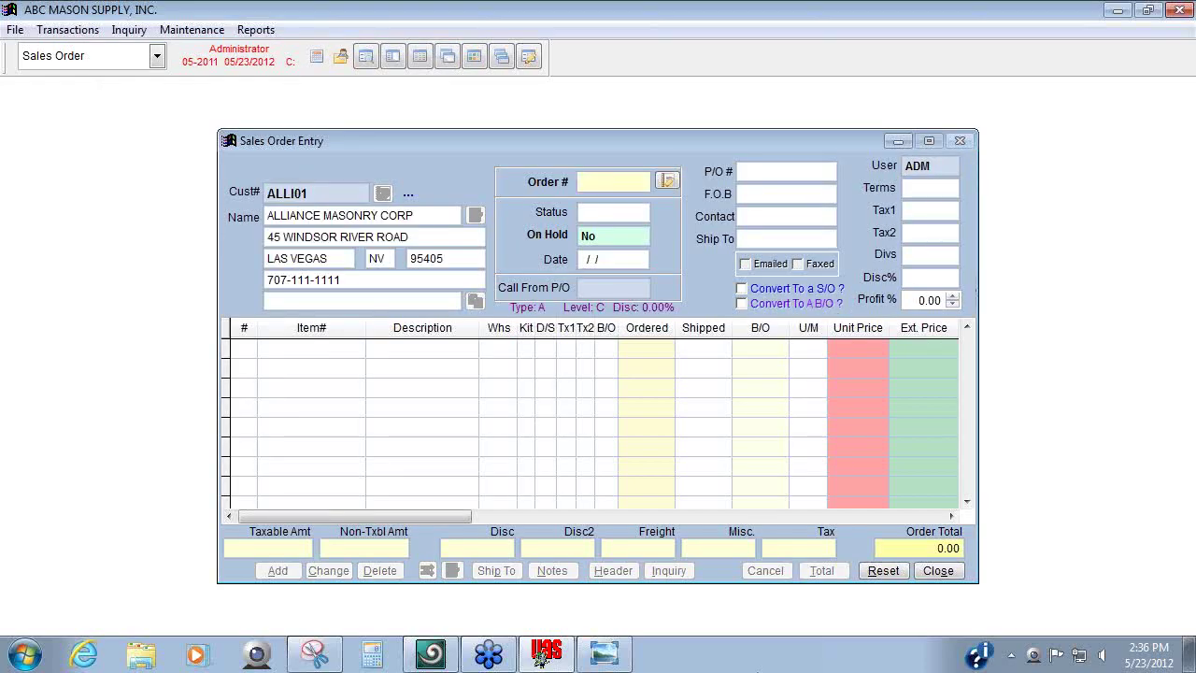
pyautogui.press('Return')
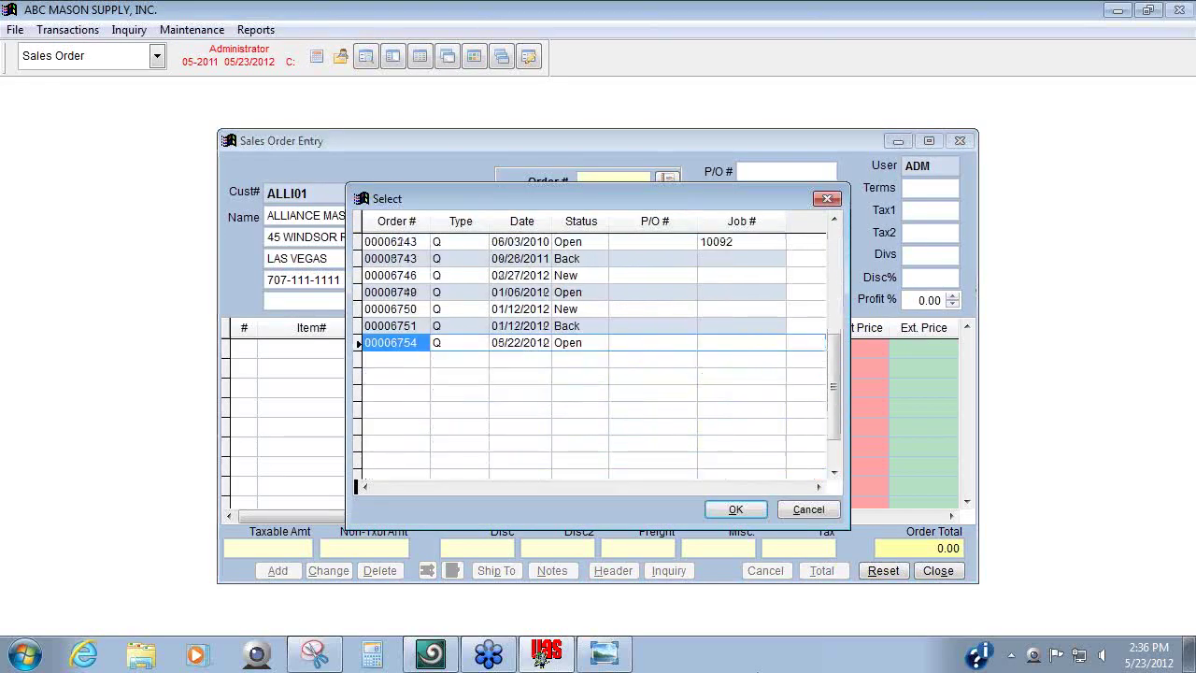
pyautogui.press('Return')
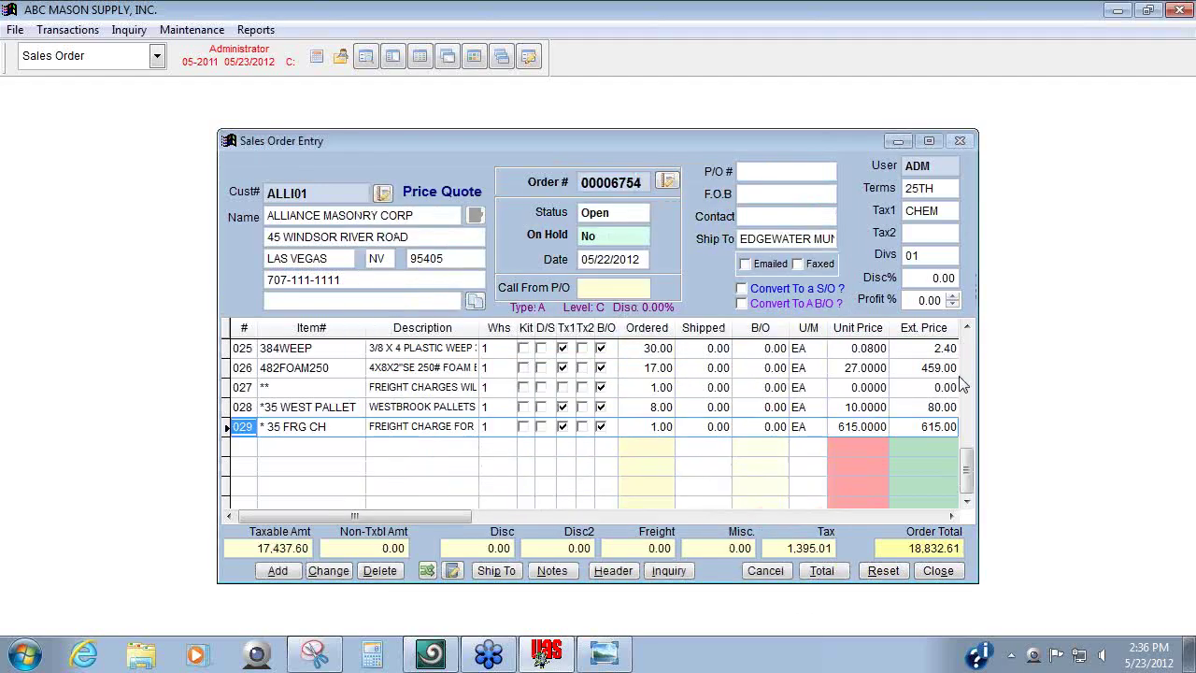
pyautogui.scroll(8, 967, 341)
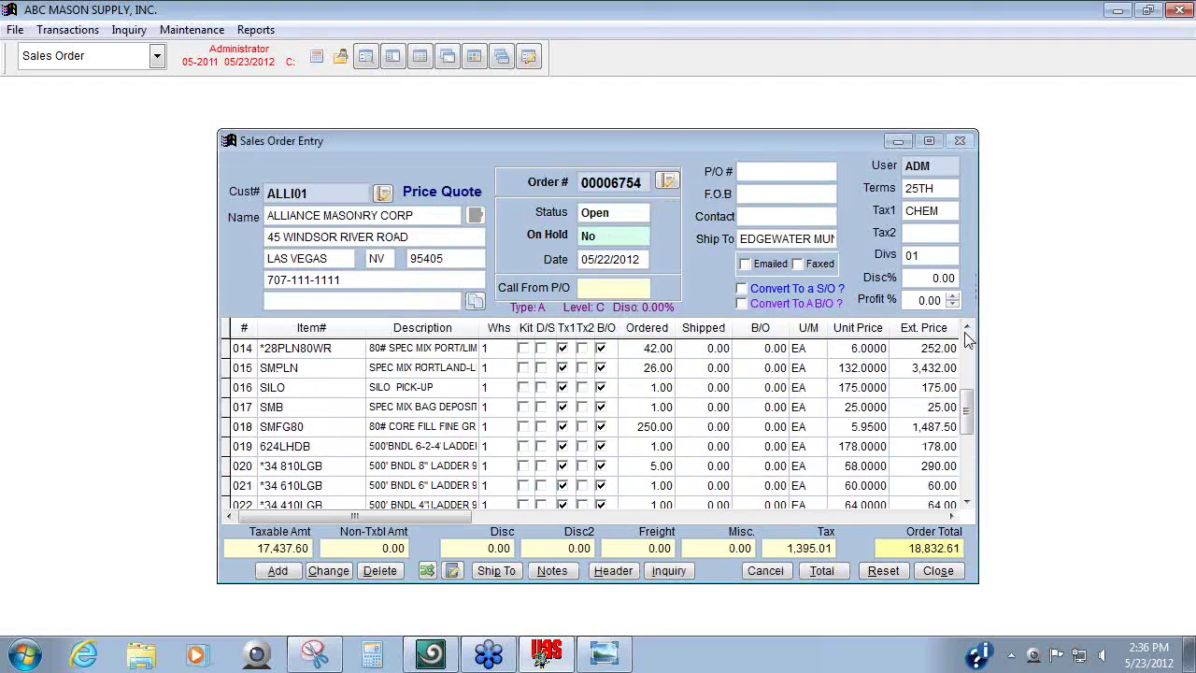
pyautogui.scroll(-1, 967, 341)
pyautogui.scroll(1, 967, 341)
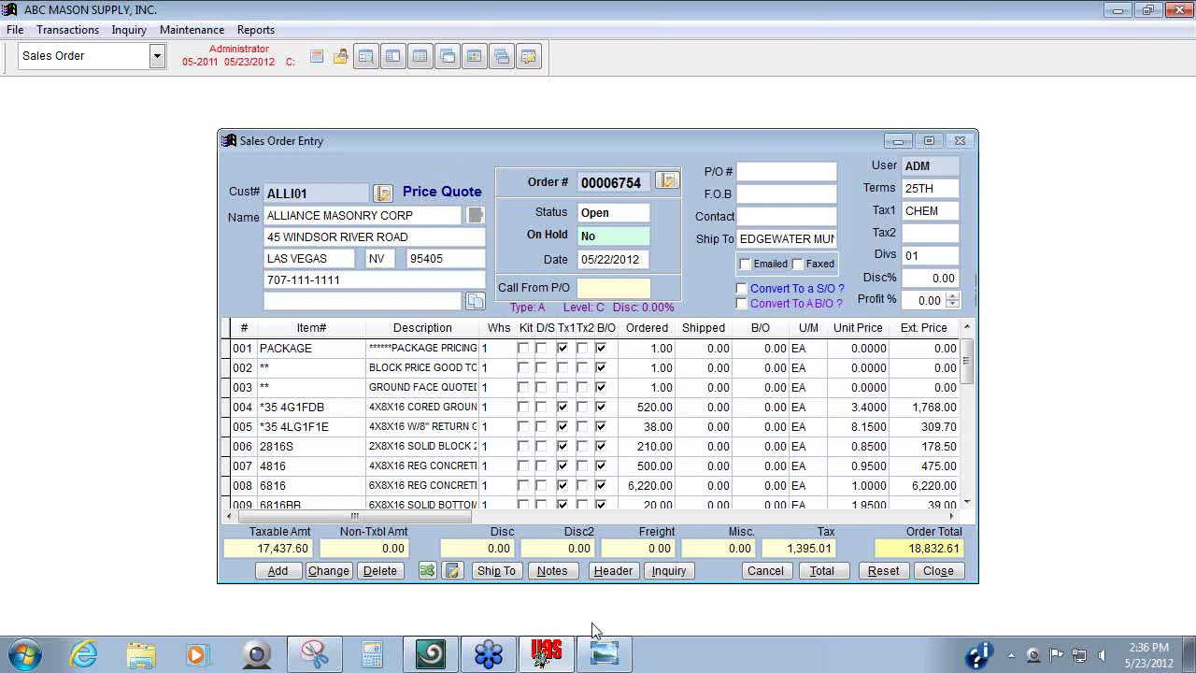
pyautogui.click(612, 571)
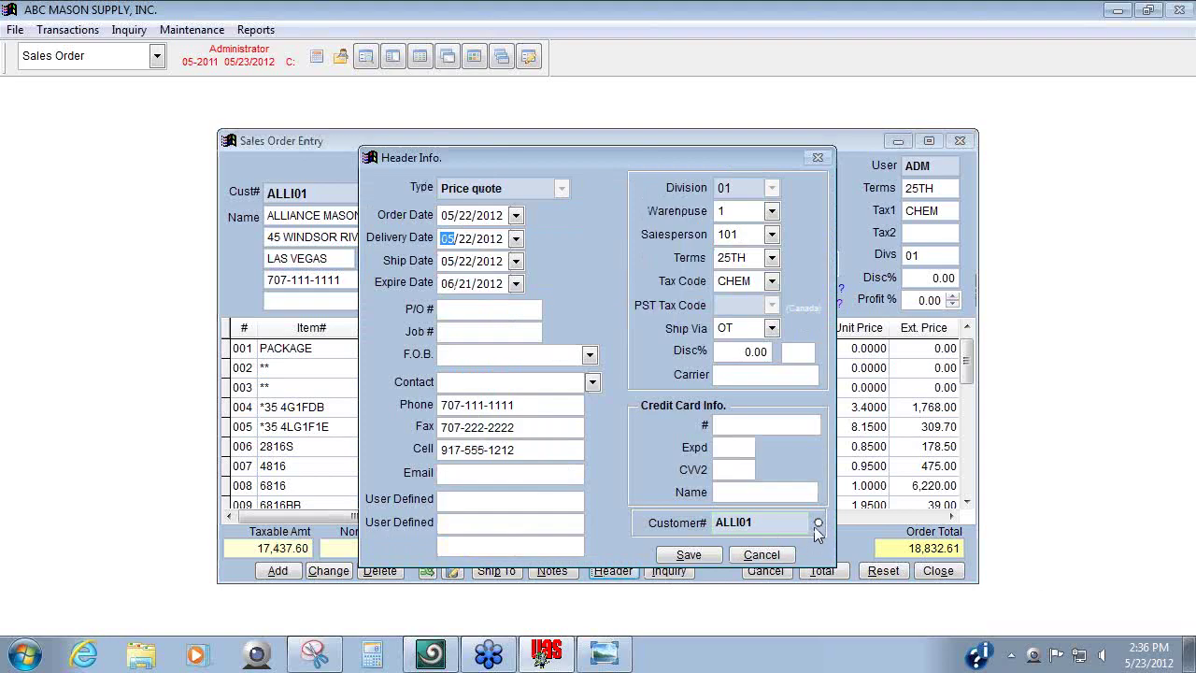
# Cancel the header details and convert the price quote into a sales order
pyautogui.click(819, 524)
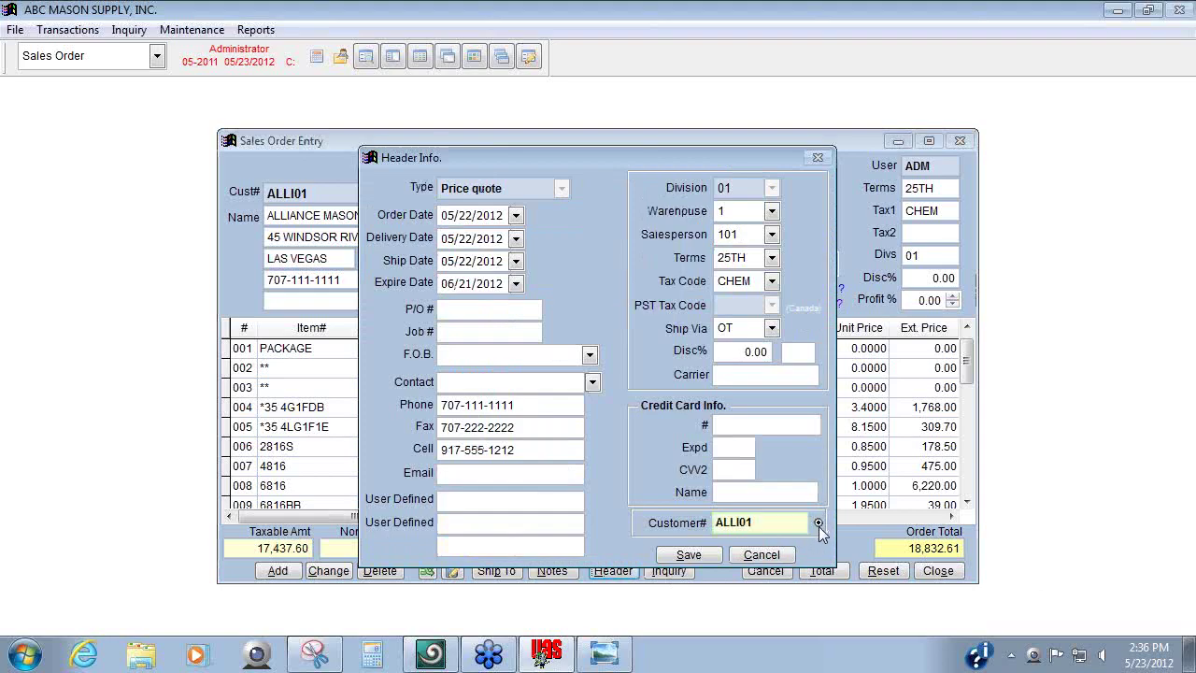
pyautogui.click(755, 555)
pyautogui.click(776, 555)
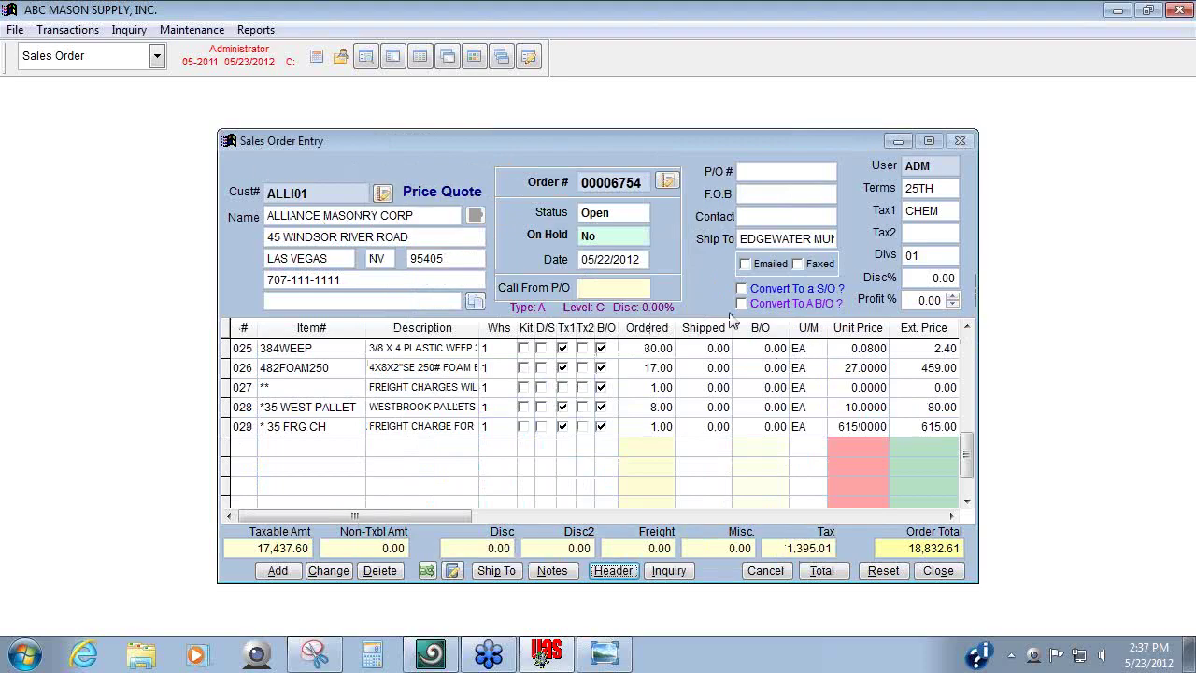
pyautogui.click(742, 289)
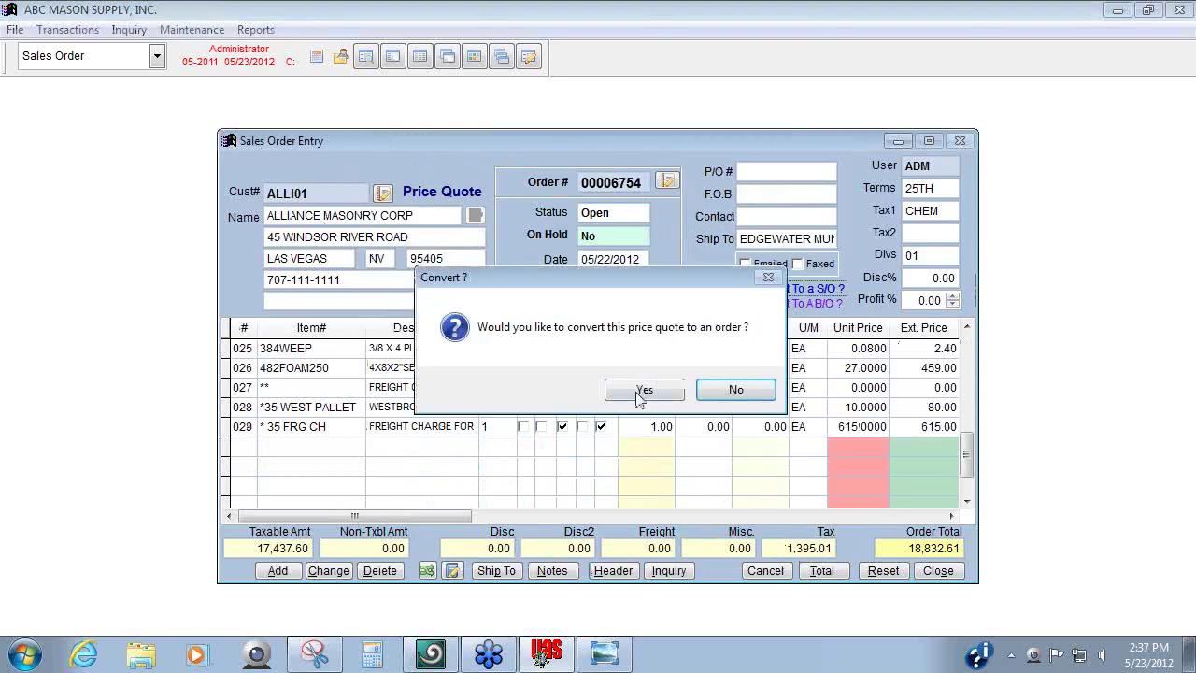
pyautogui.click(641, 392)
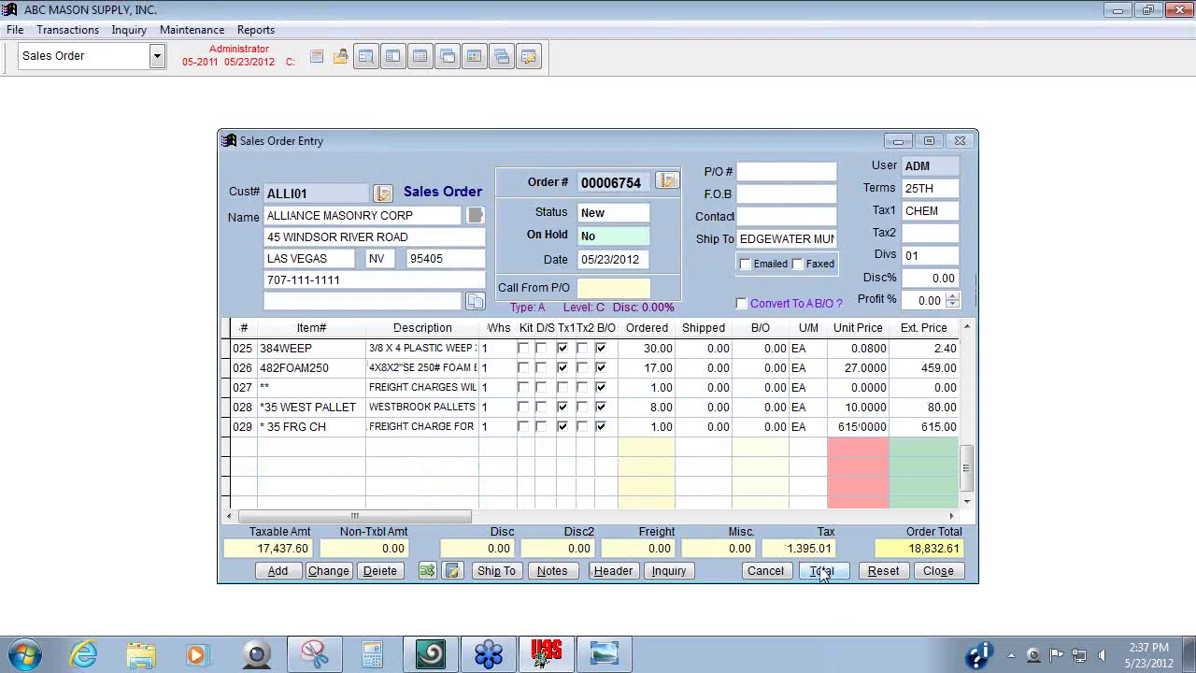
# Total the order past the credit warnings, save it printing the Sales Order only, and close entry
pyautogui.click(821, 572)
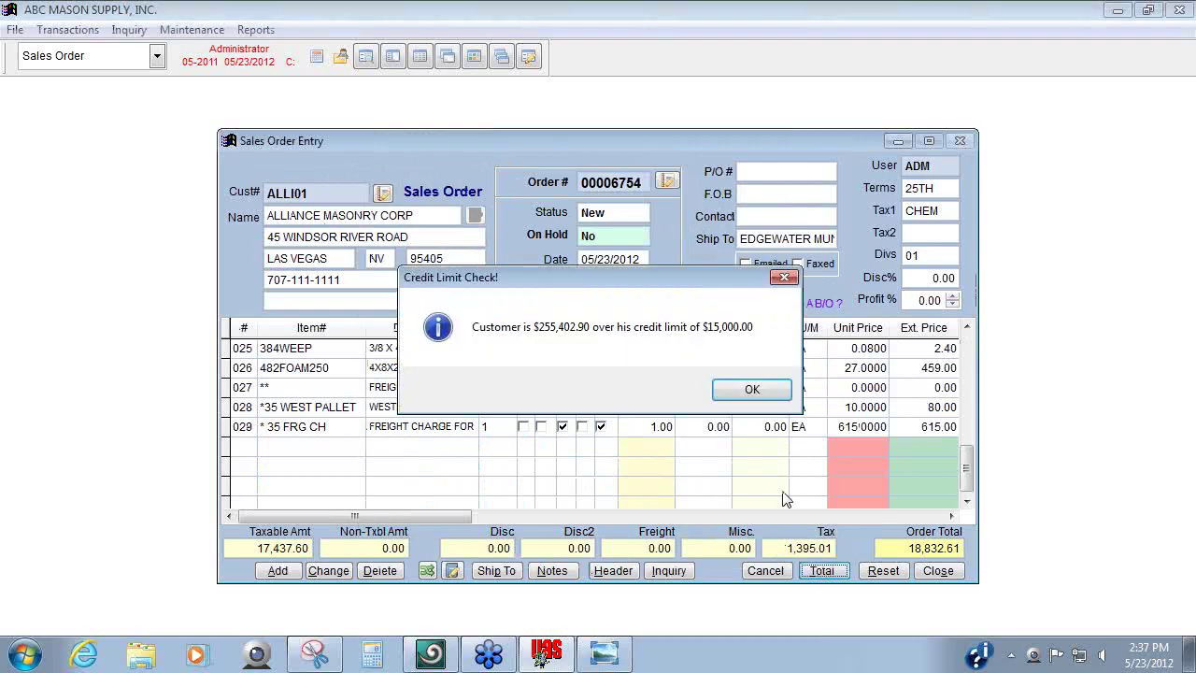
pyautogui.click(755, 391)
pyautogui.click(553, 513)
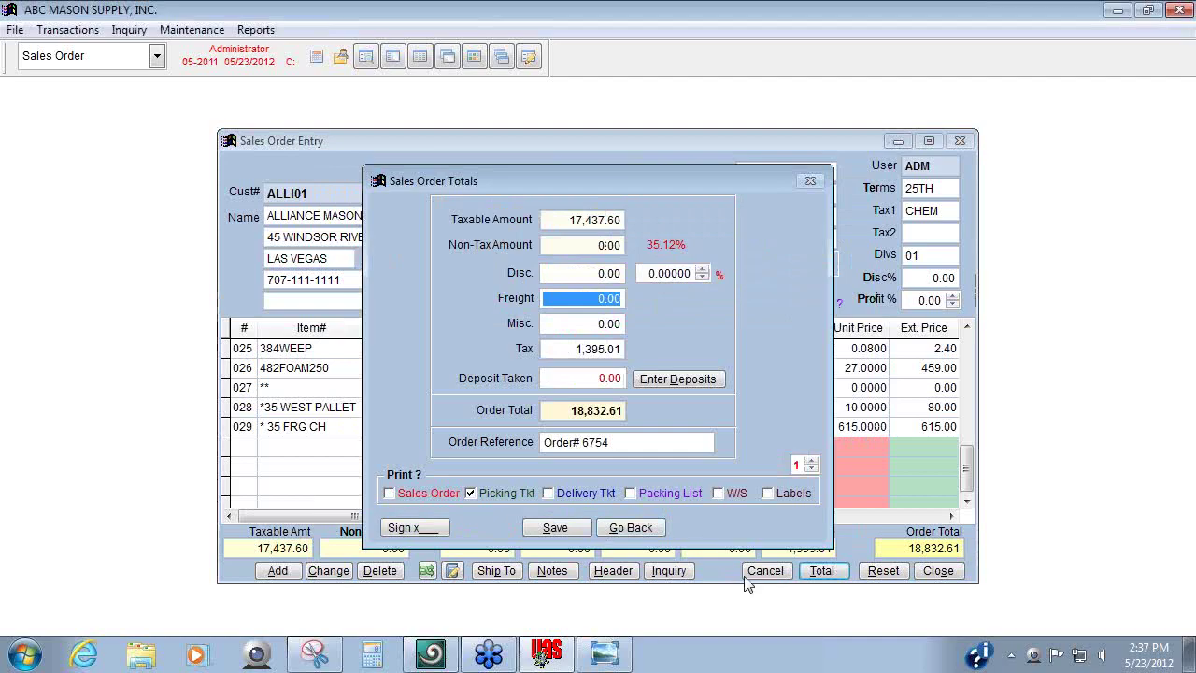
pyautogui.click(411, 493)
pyautogui.click(486, 493)
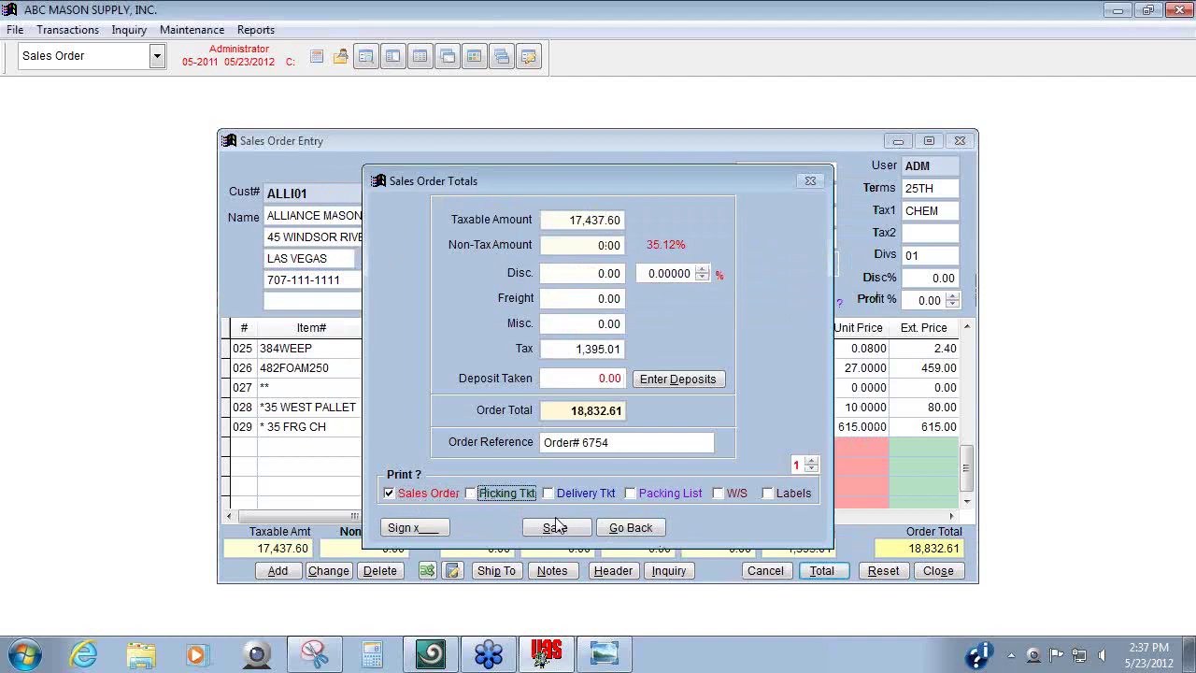
pyautogui.click(555, 527)
pyautogui.click(570, 526)
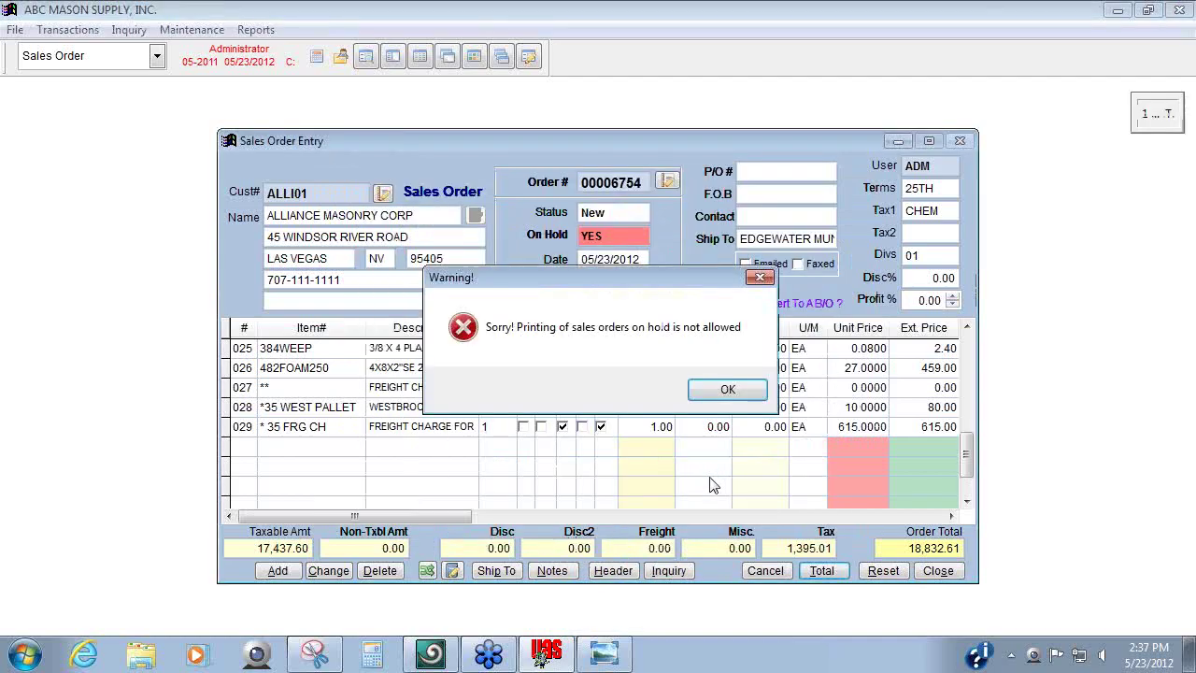
pyautogui.click(718, 394)
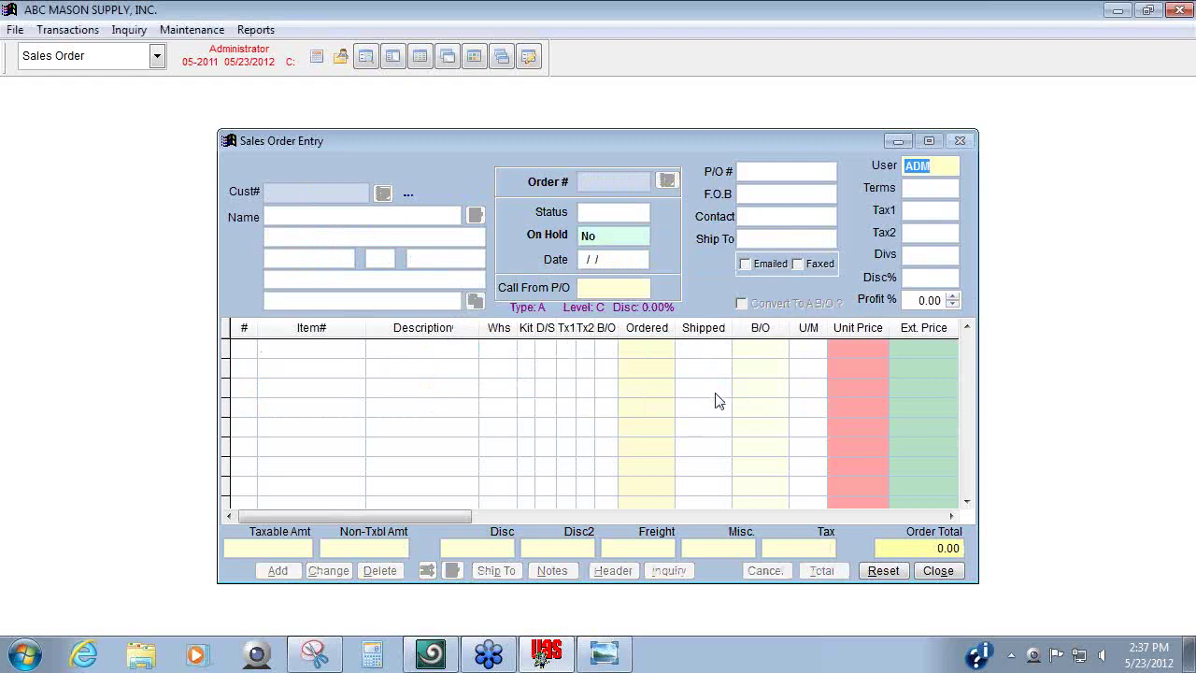
pyautogui.click(936, 572)
pyautogui.click(676, 385)
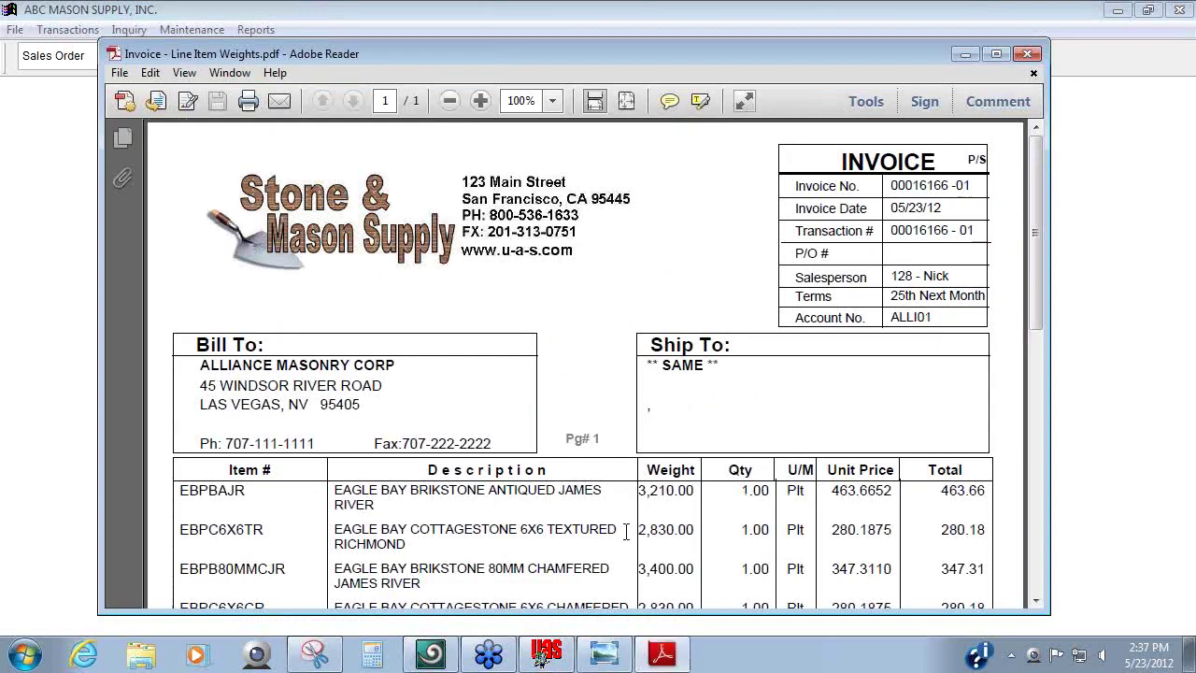
# Review all line items and weights in Invoice - Line Item Weights.pdf, then close it
pyautogui.scroll(-2, 870, 422)
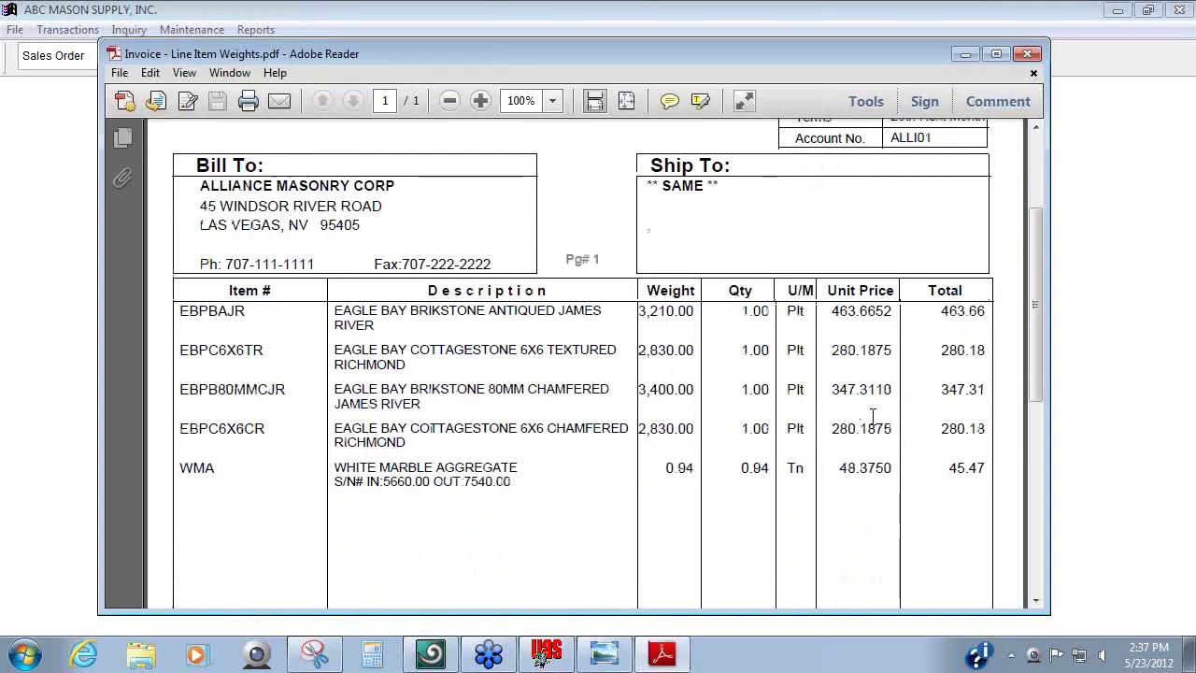
pyautogui.scroll(2, 720, 491)
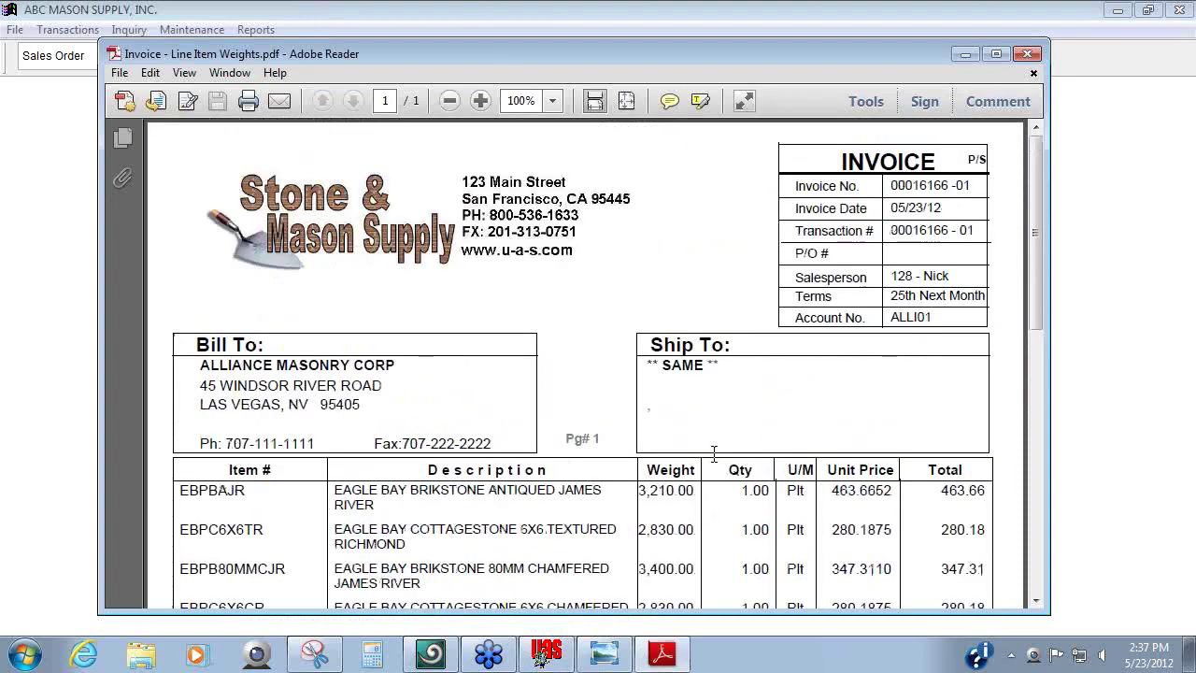
pyautogui.scroll(-1, 712, 453)
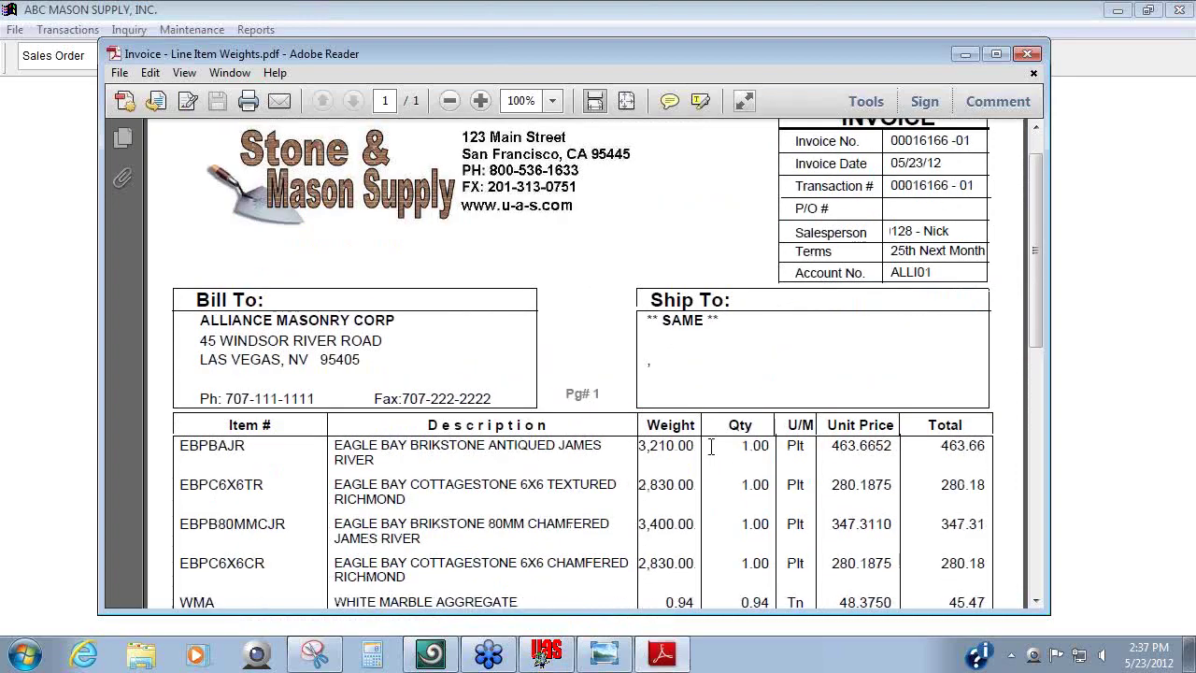
pyautogui.scroll(-1, 712, 423)
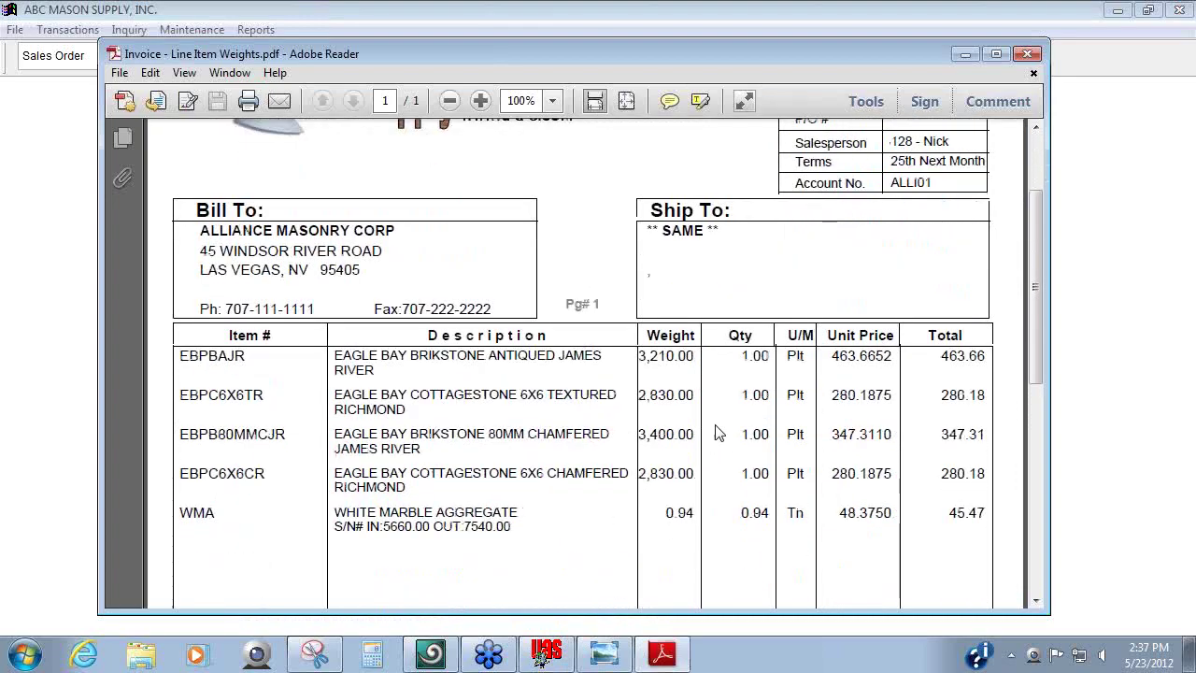
pyautogui.scroll(-4, 718, 432)
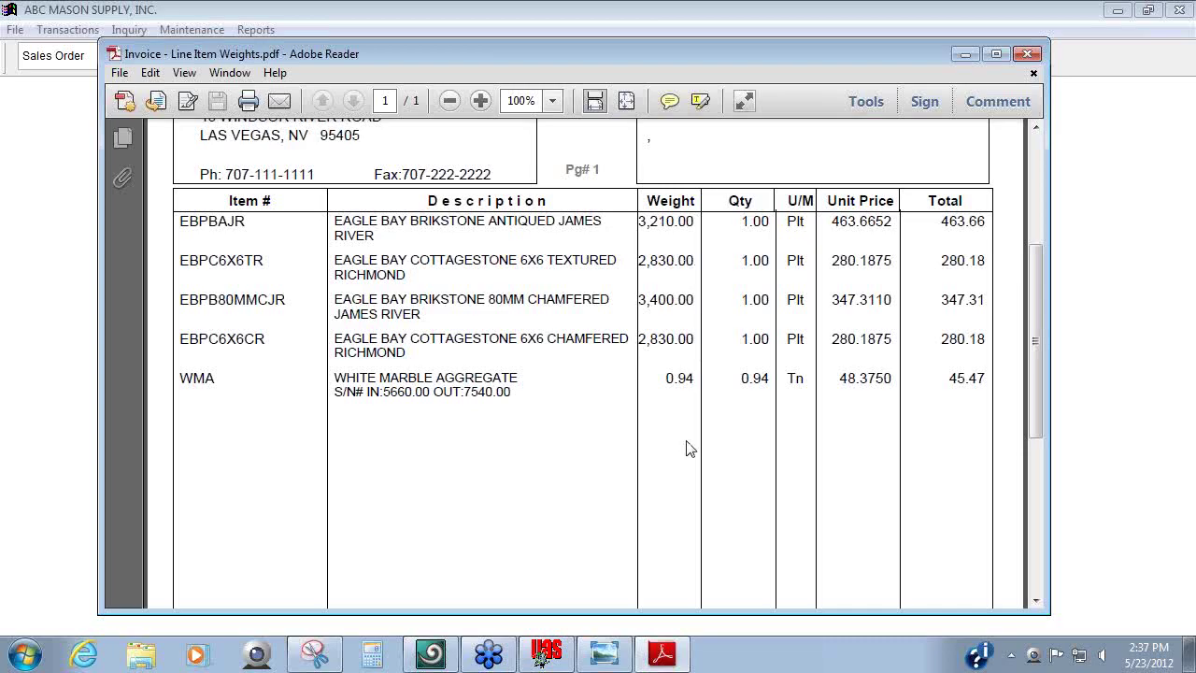
pyautogui.scroll(-1, 687, 449)
pyautogui.click(1027, 53)
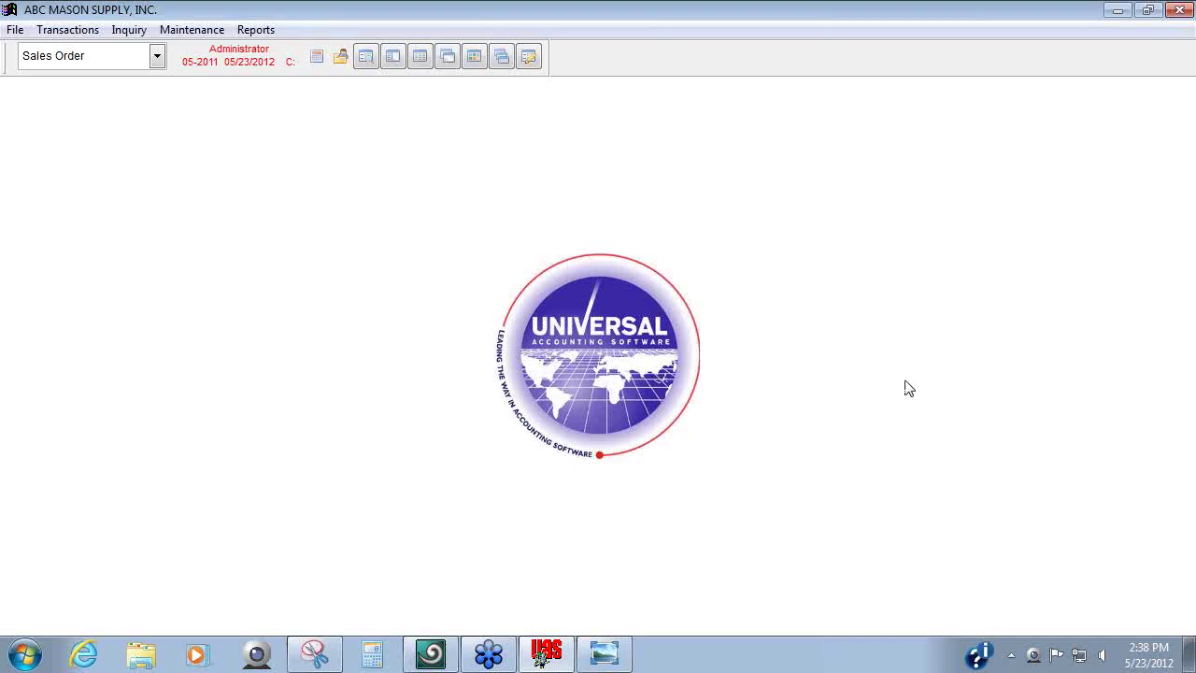
# Switch to the Point Of Sale module and start Process Sales
pyautogui.click(98, 58)
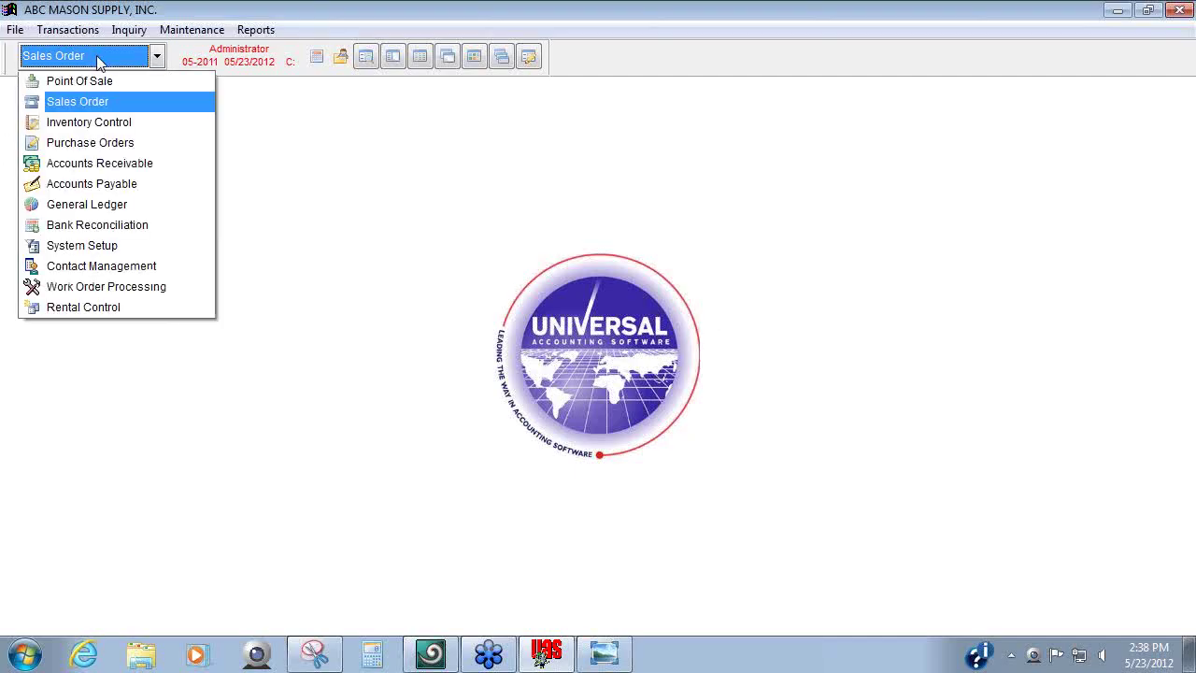
pyautogui.click(101, 84)
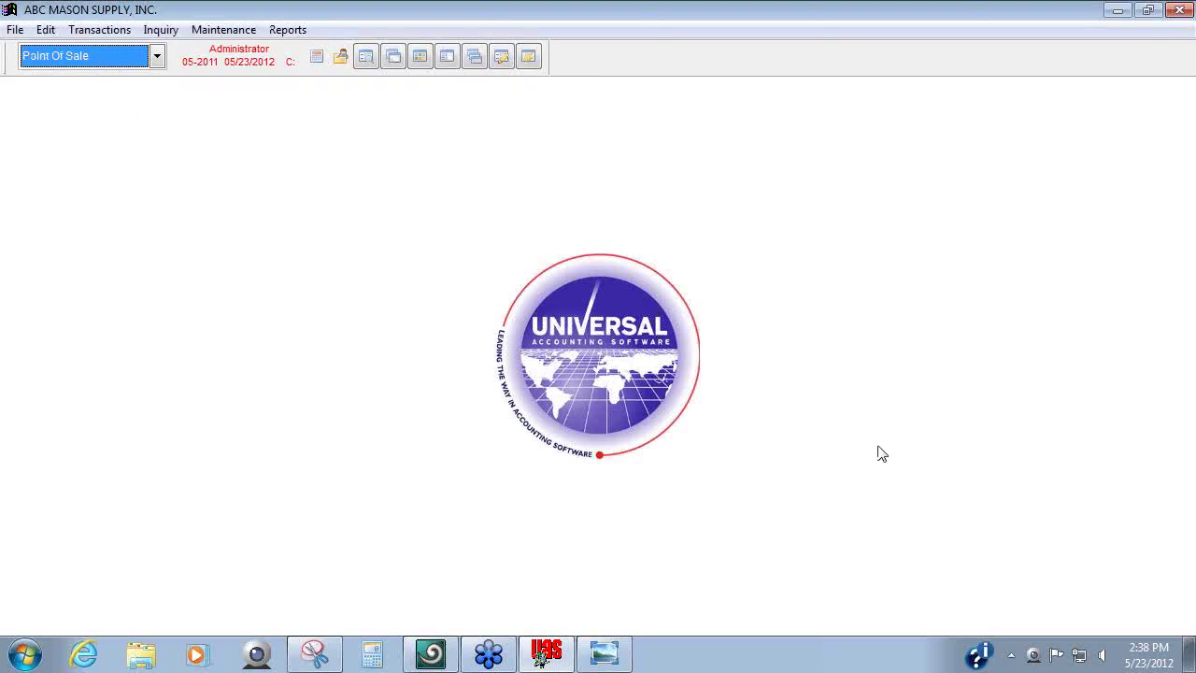
pyautogui.click(126, 32)
pyautogui.click(120, 49)
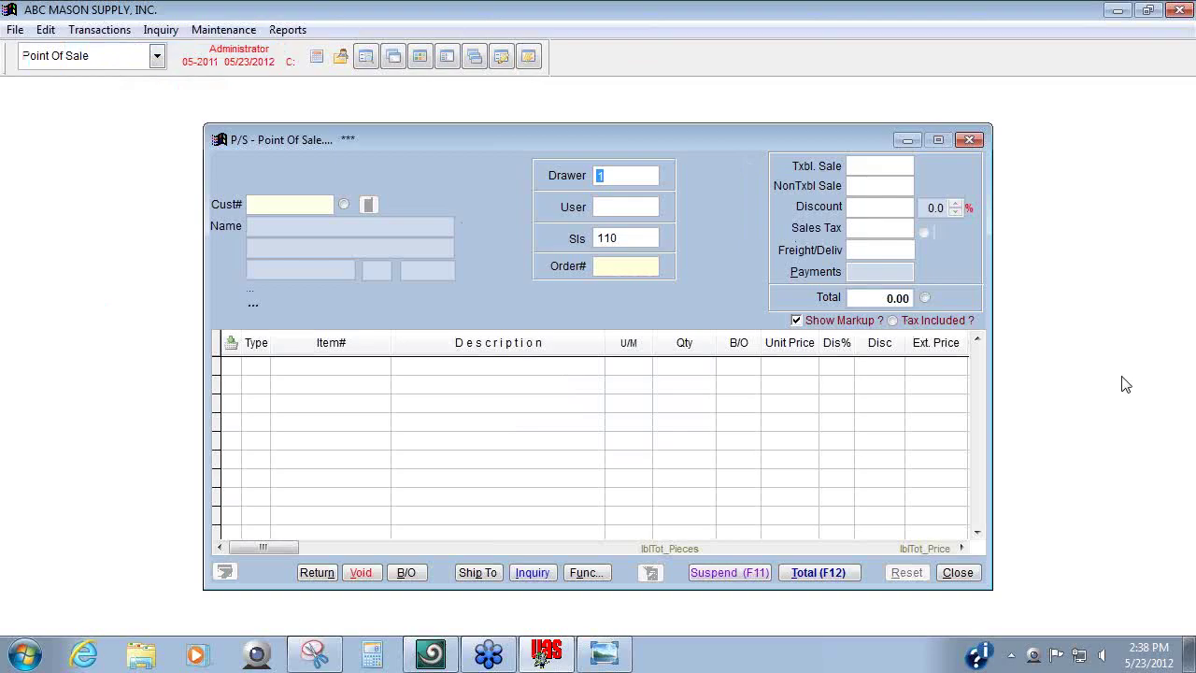
# Accept drawer 1 and the user, look up order 8751, acknowledge its on-hold warning and skip it
pyautogui.press('Return')
pyautogui.write('4')
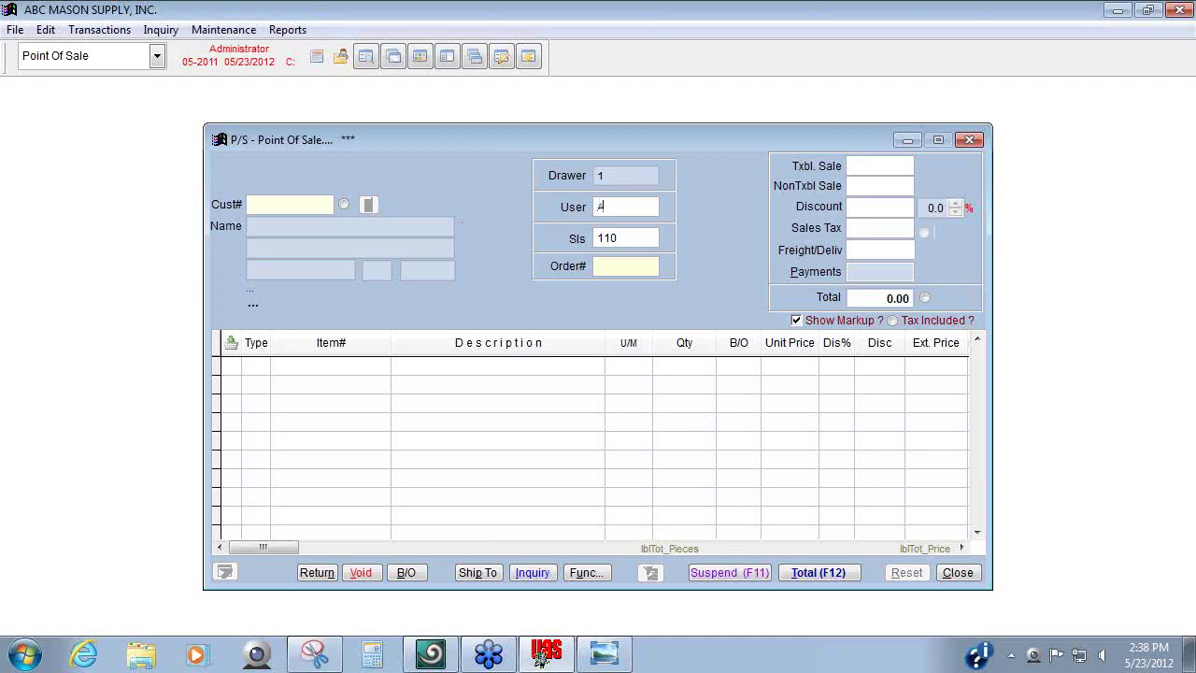
pyautogui.press('Return')
pyautogui.press('Return')
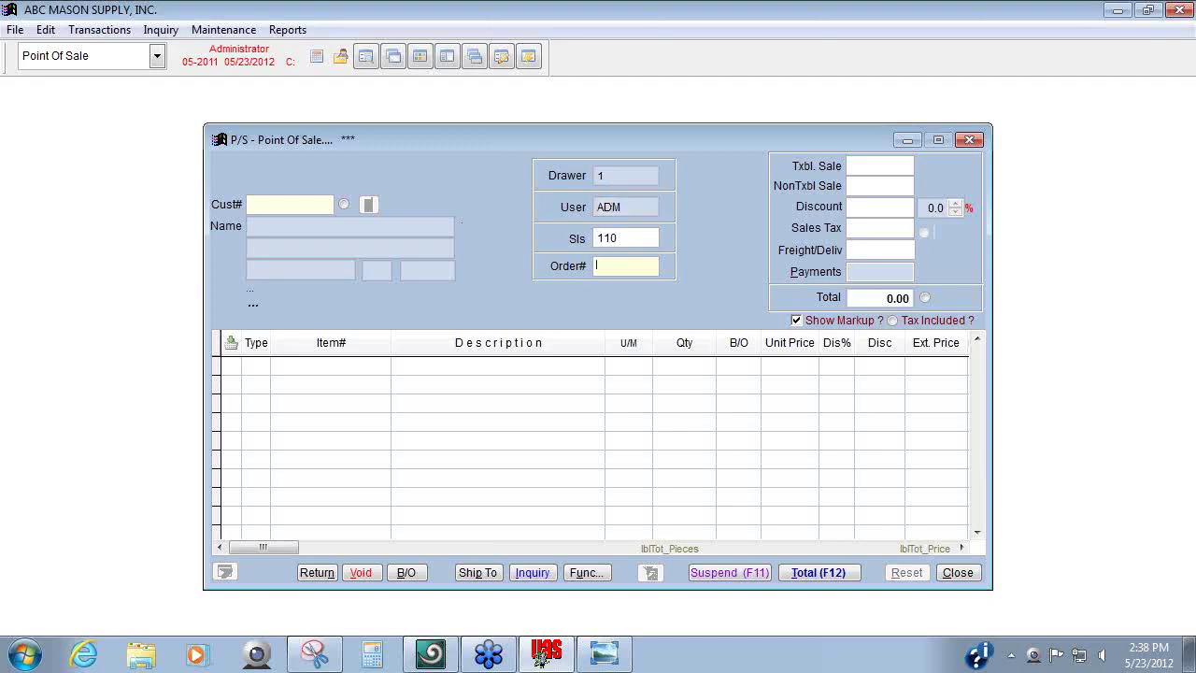
pyautogui.write('8751')
pyautogui.press('Return')
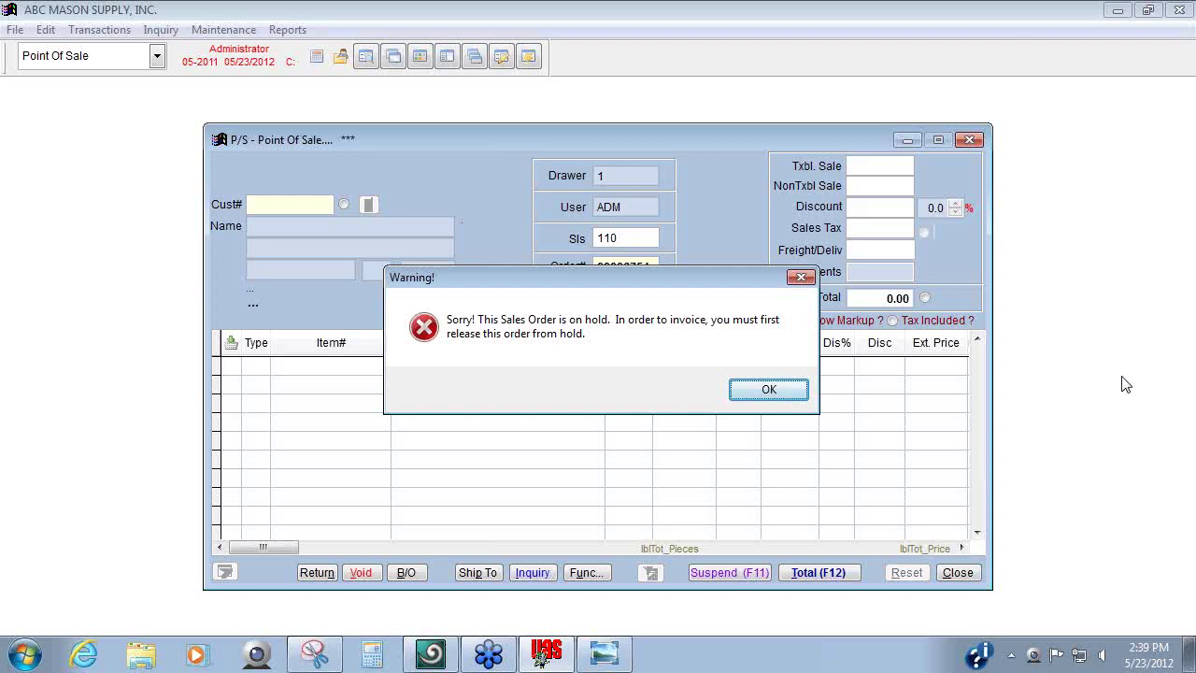
pyautogui.press('Return')
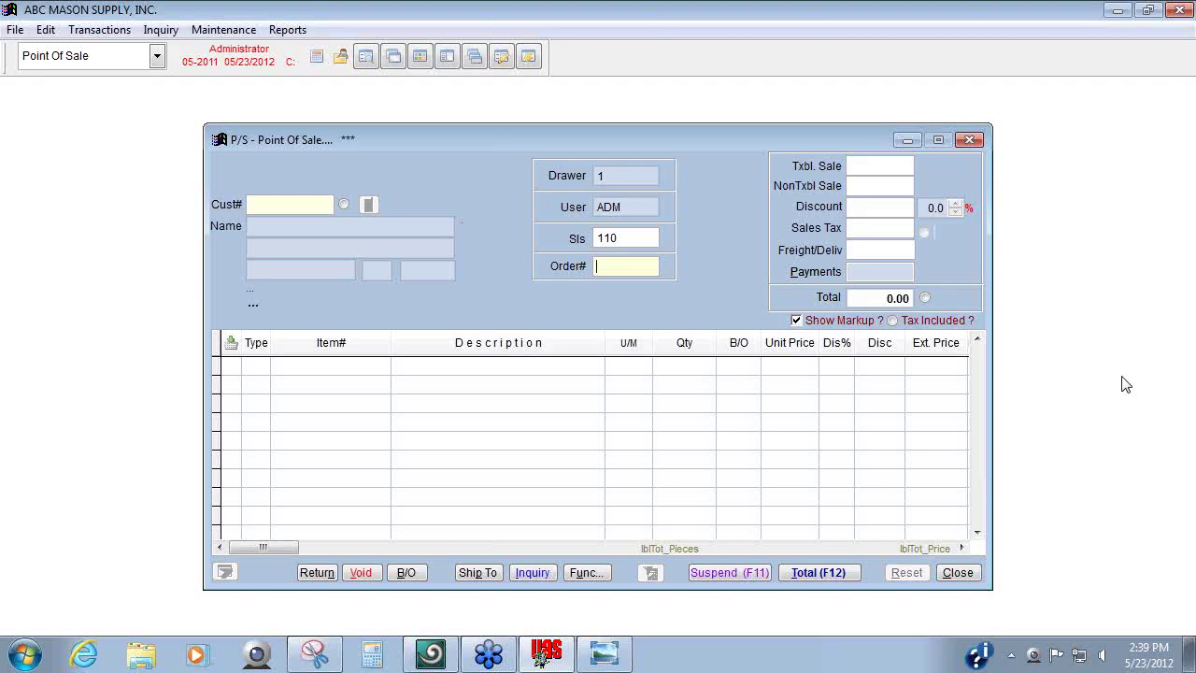
pyautogui.press('Escape')
# Search customers starting with WO, cancel that lookup, then load the WALK IN customer with WI
pyautogui.write('WO')
pyautogui.press('Return')
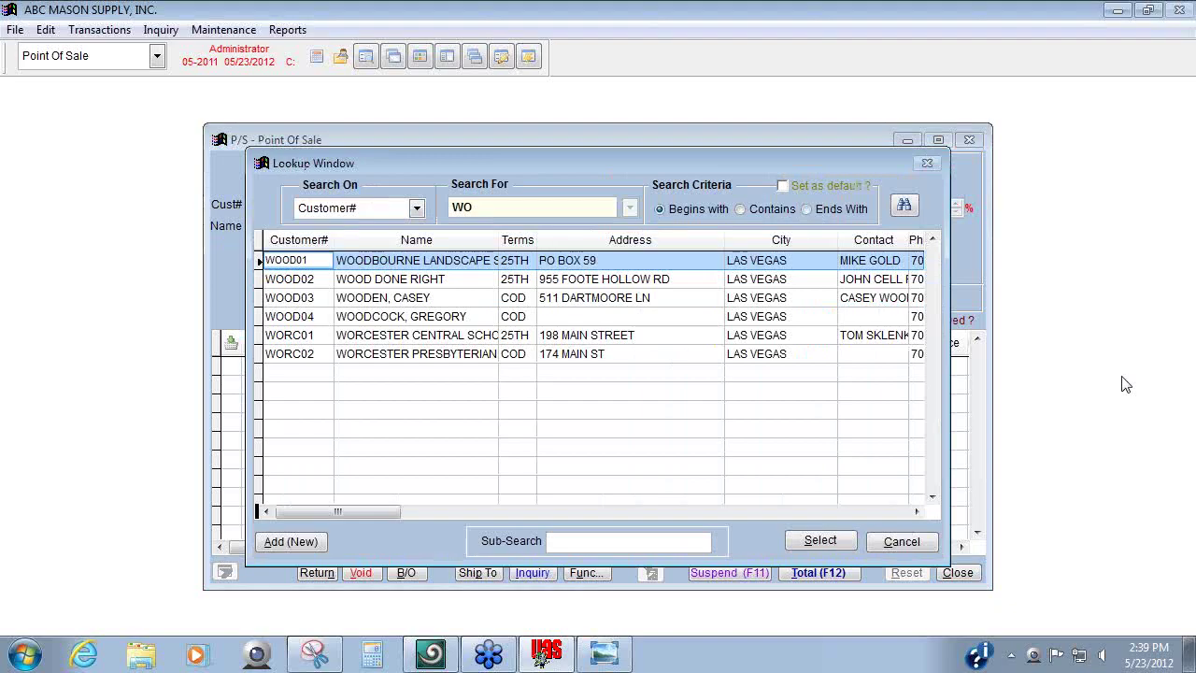
pyautogui.press('Escape')
pyautogui.write('WI')
pyautogui.press('Return')
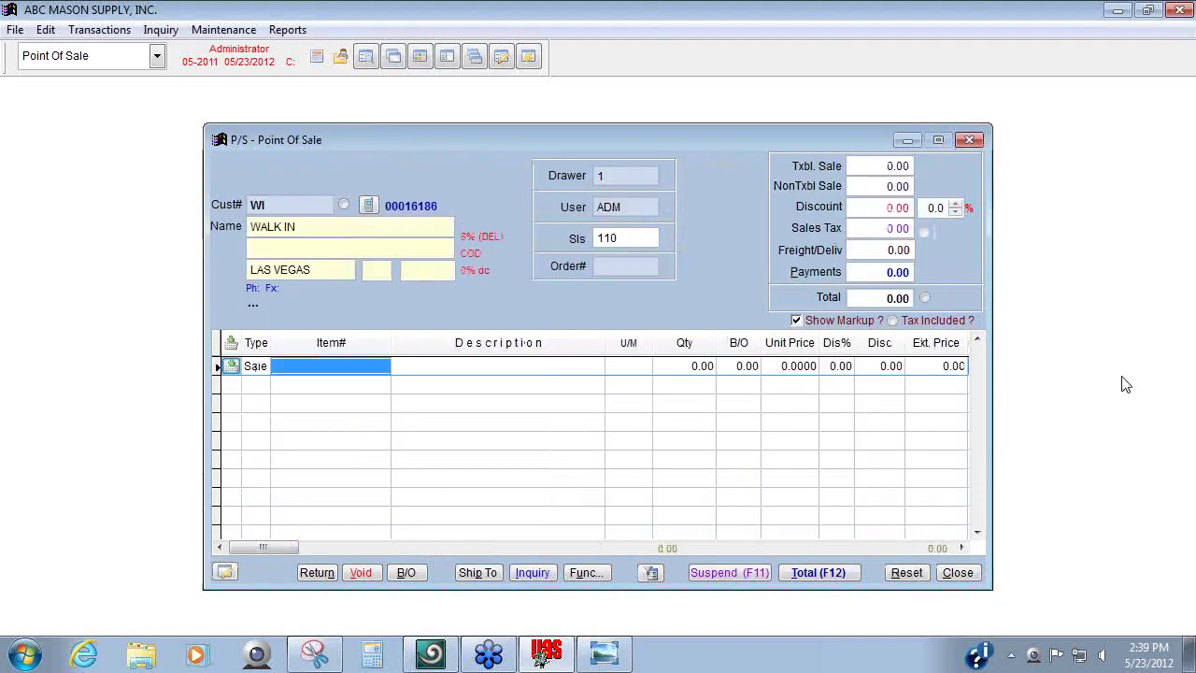
pyautogui.click(601, 574)
# Select scale ticket 00058 for the SILVER DODGE for editing
pyautogui.click(648, 615)
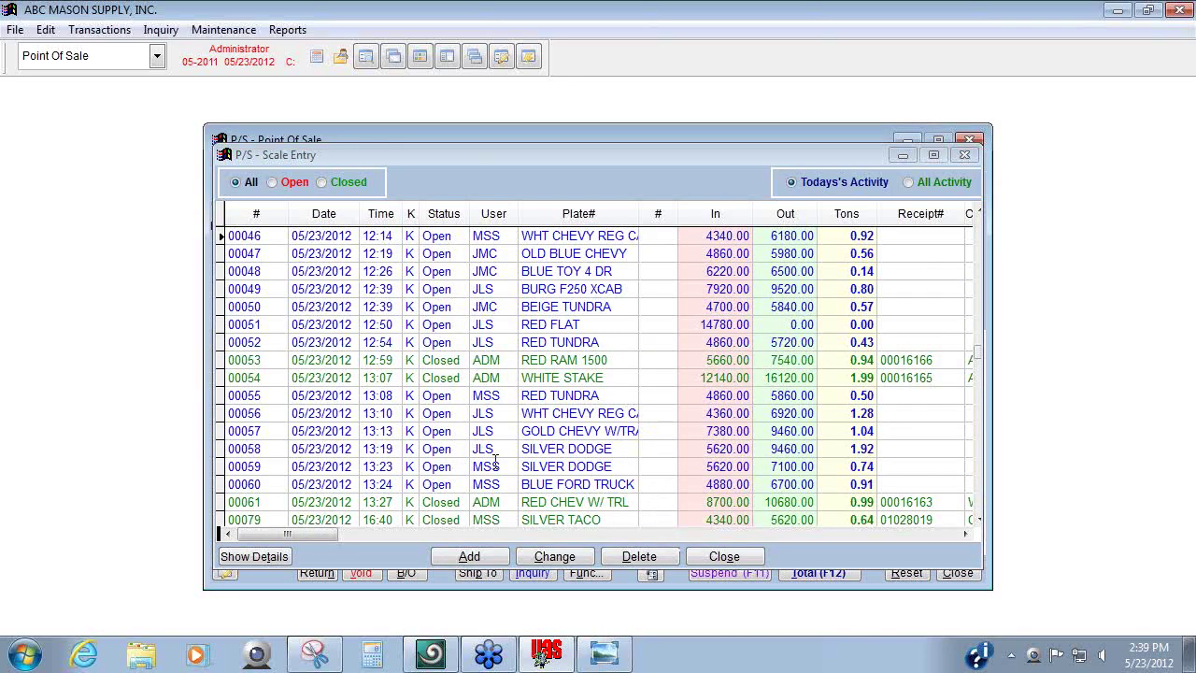
pyautogui.click(551, 449)
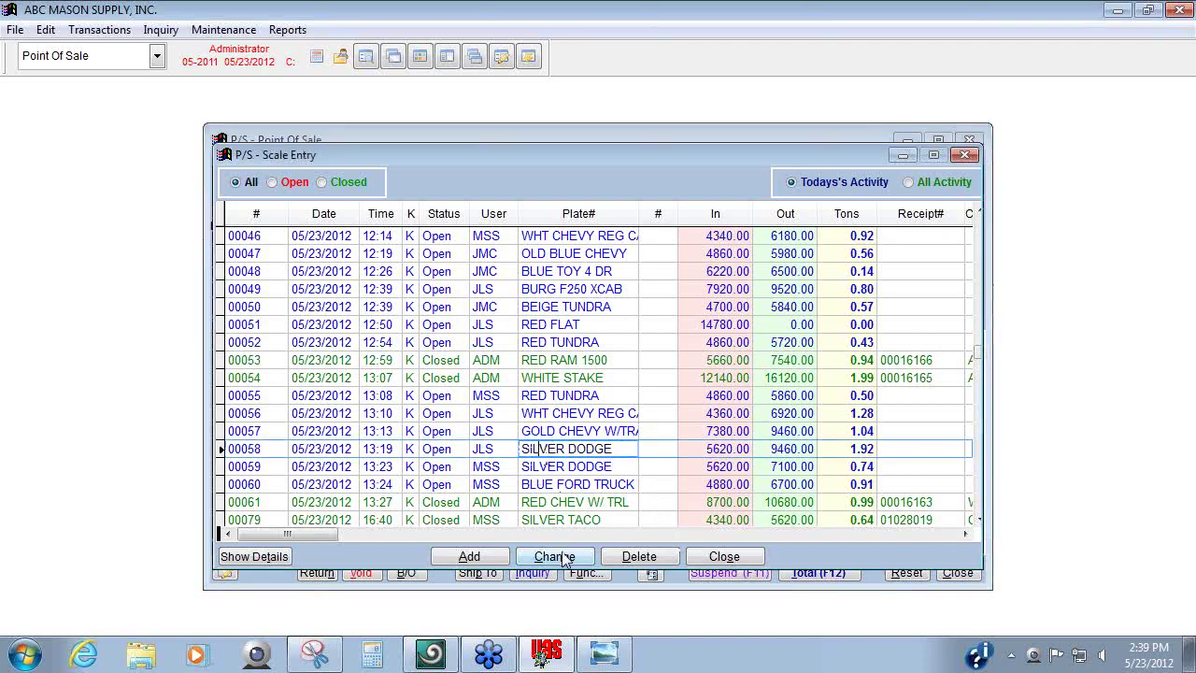
pyautogui.click(555, 556)
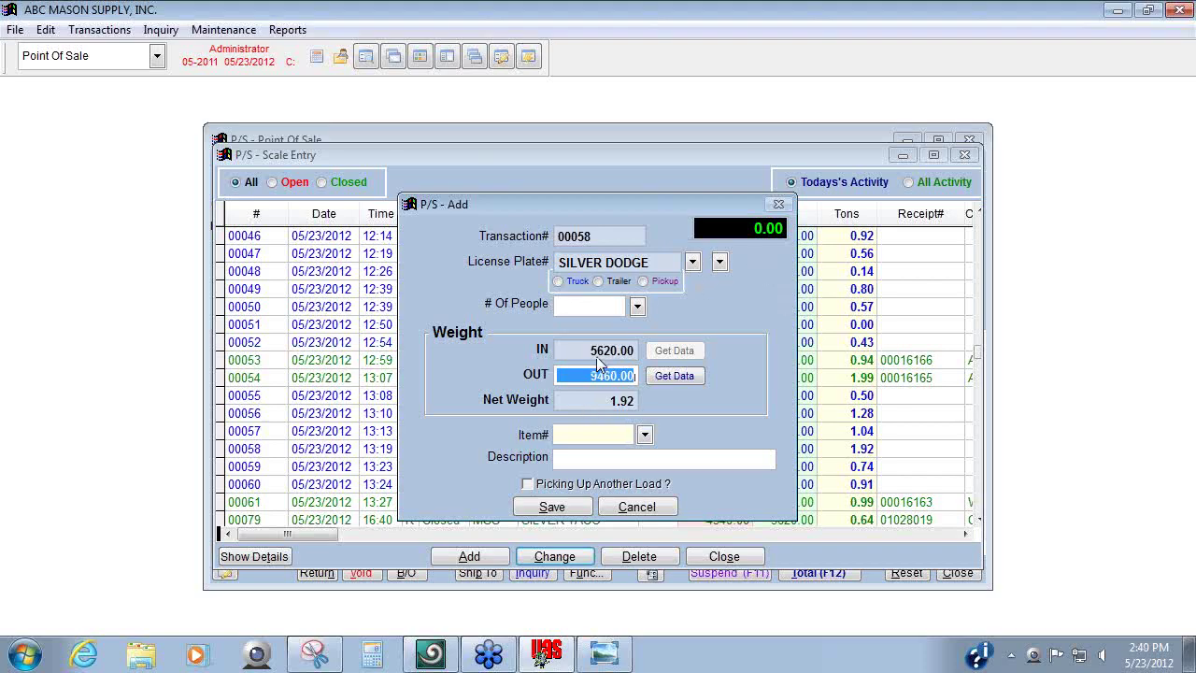
# Change ticket 00058's vehicle type to Pickup, review the People and Color options, and save it
pyautogui.click(560, 284)
pyautogui.click(600, 284)
pyautogui.click(644, 284)
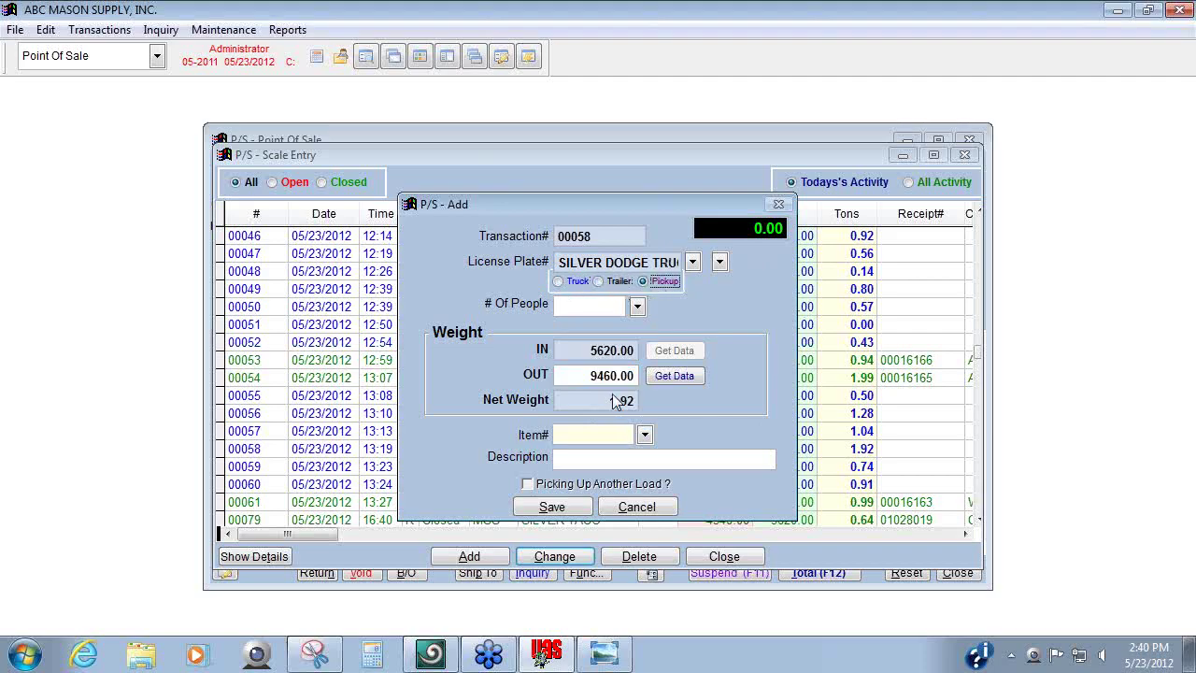
pyautogui.click(638, 306)
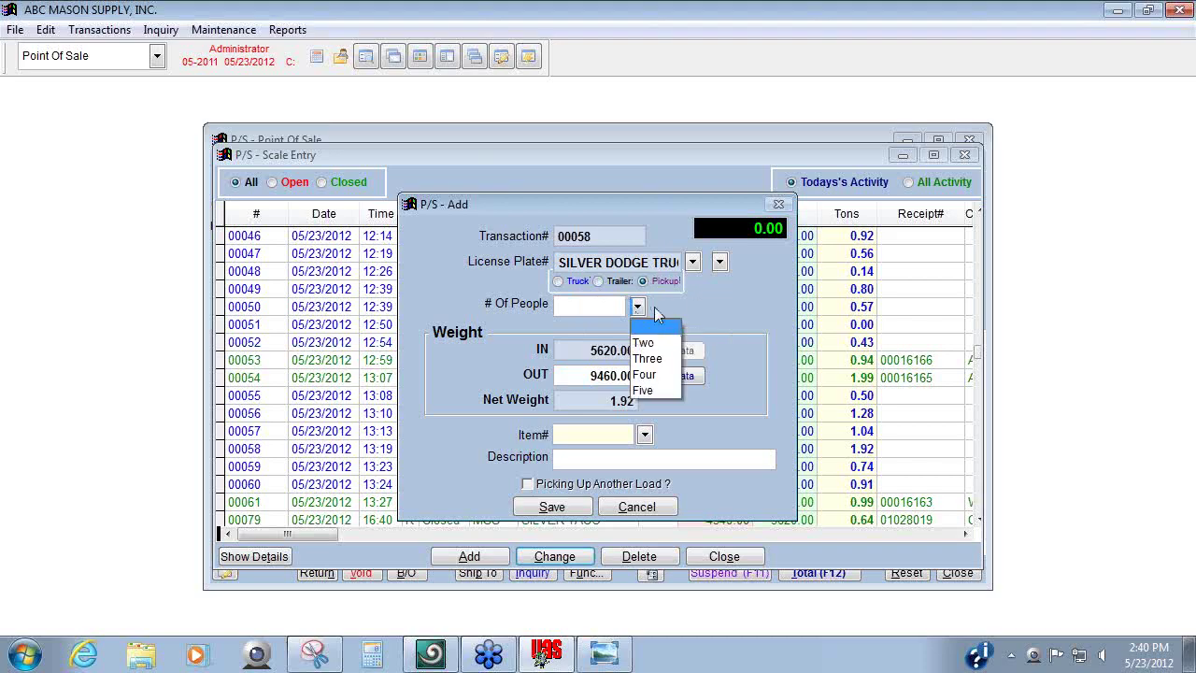
pyautogui.click(713, 306)
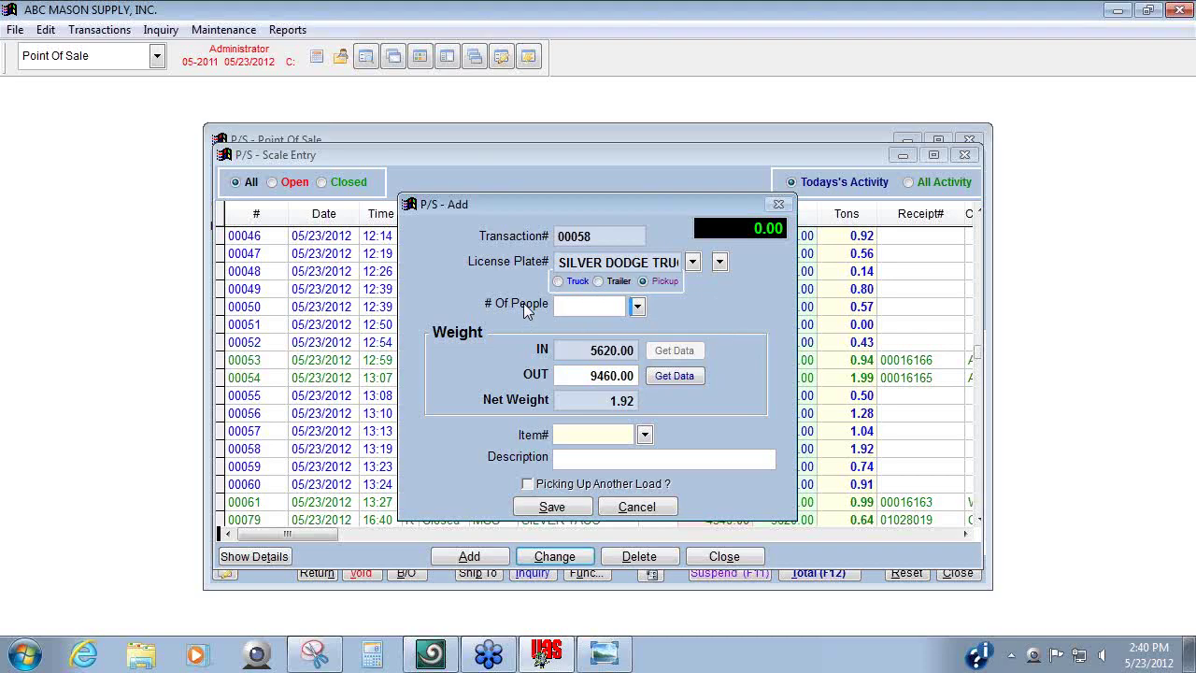
pyautogui.click(693, 263)
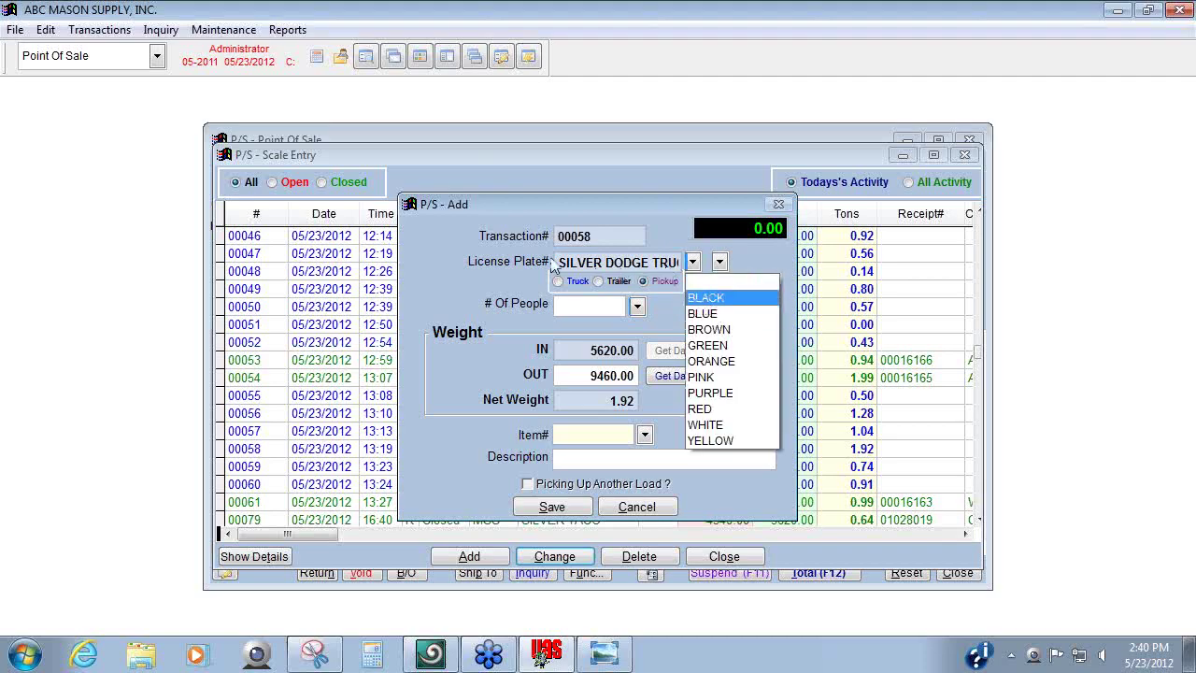
pyautogui.click(479, 285)
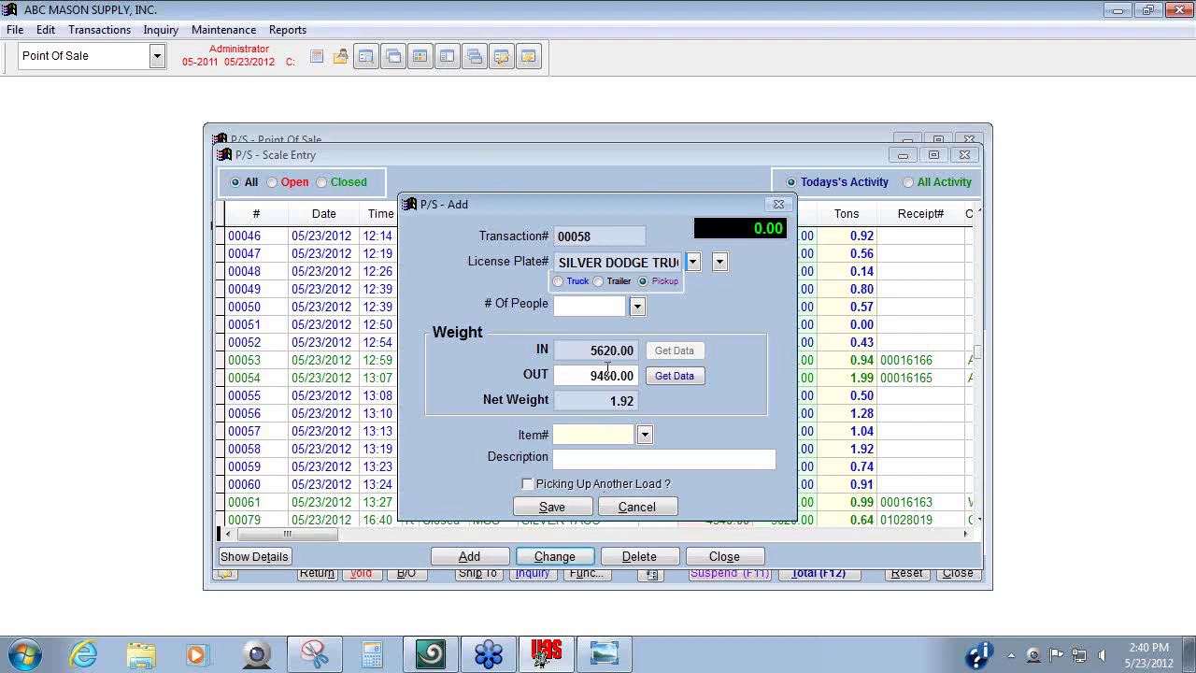
pyautogui.click(561, 506)
pyautogui.click(727, 558)
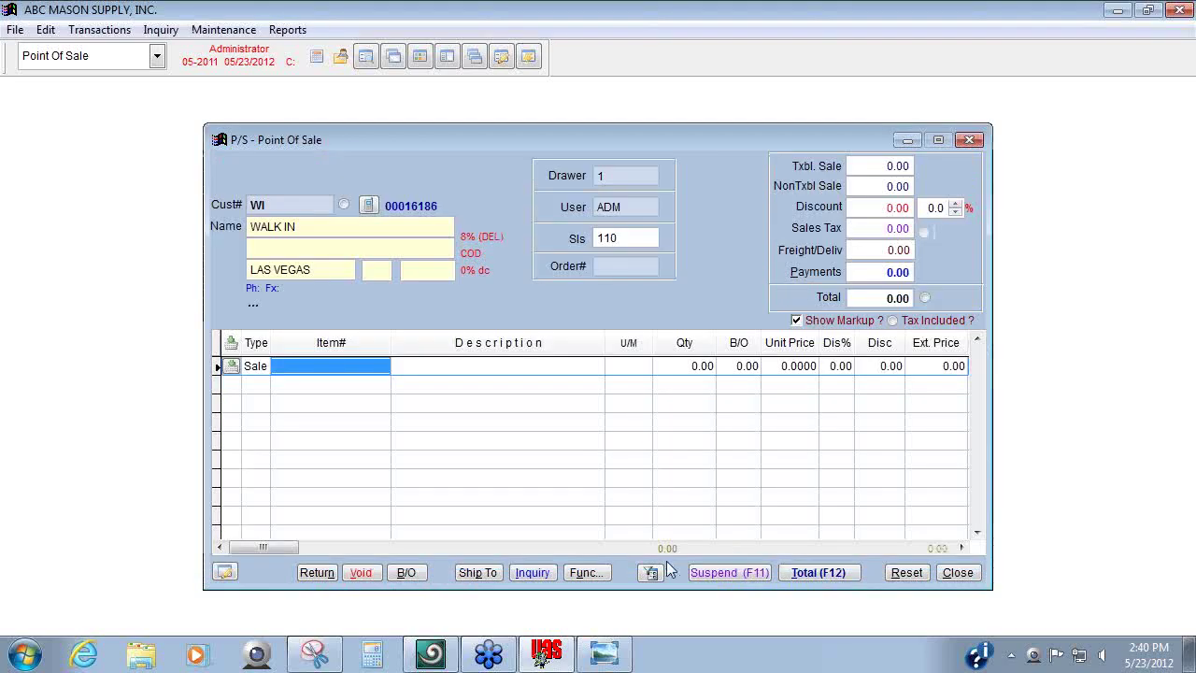
# Bring up the pending scale orders, dismissing the no-item-selected warning
pyautogui.click(598, 573)
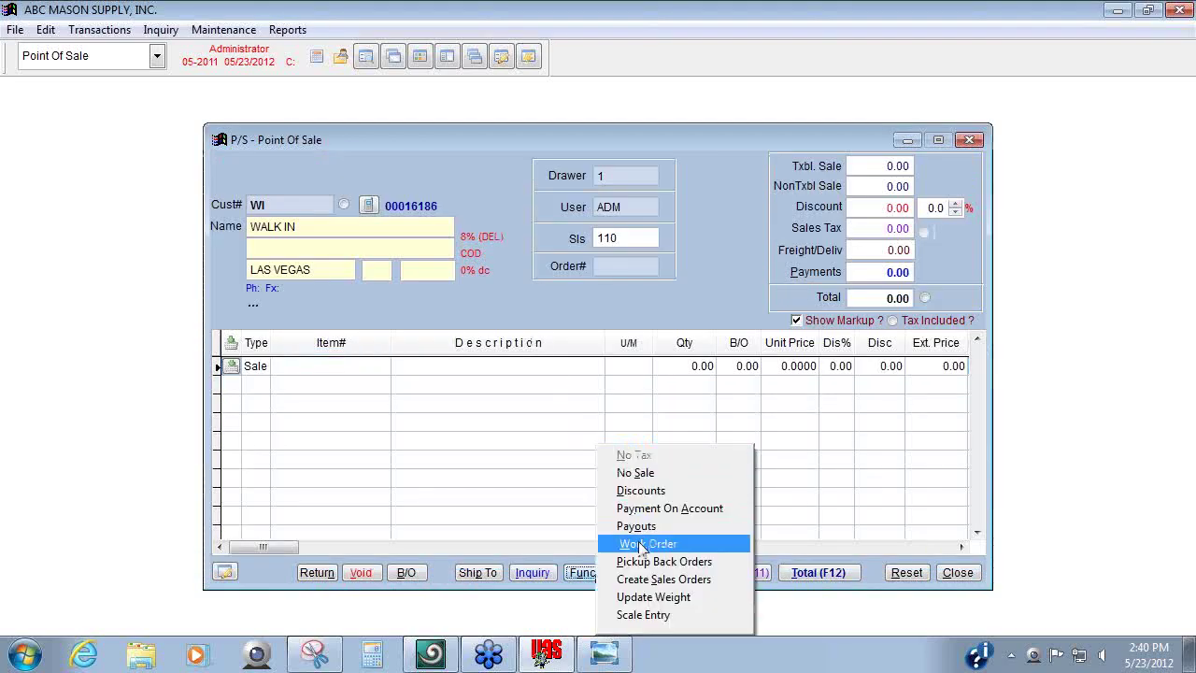
pyautogui.press('Escape')
pyautogui.click(650, 572)
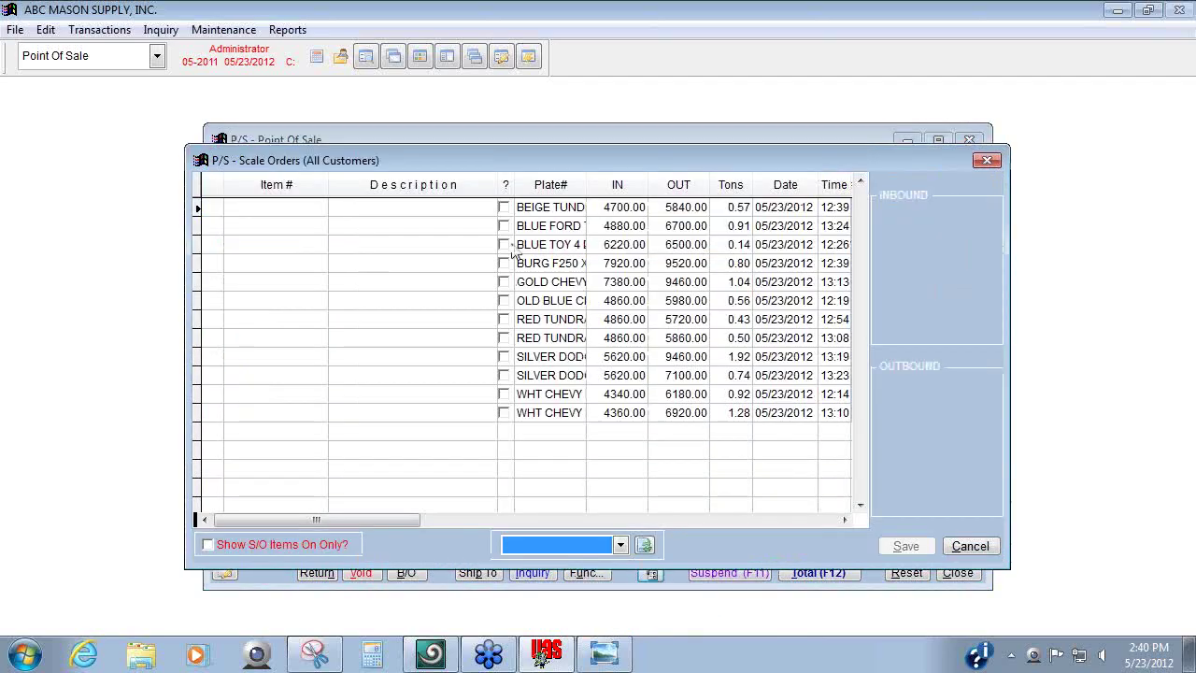
pyautogui.click(503, 281)
pyautogui.click(682, 390)
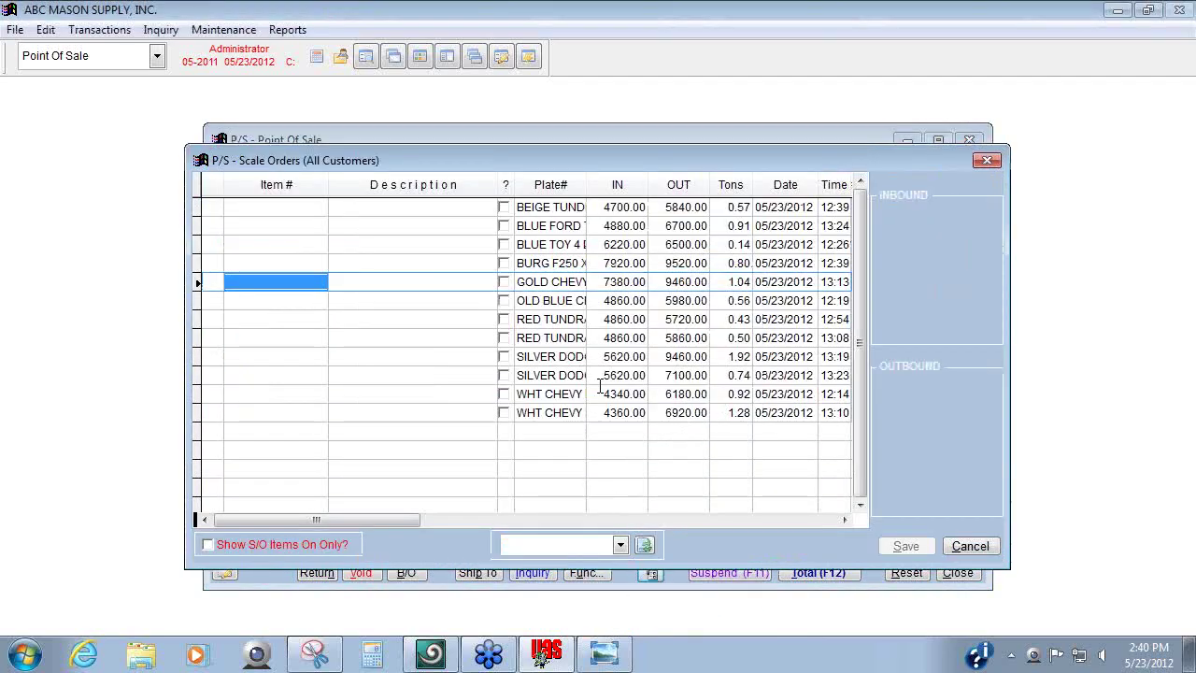
# Add a WMA line from the GOLD CHEVY ticket (1.04 TN, total 60.37), then reset the sale
pyautogui.write('WMA')
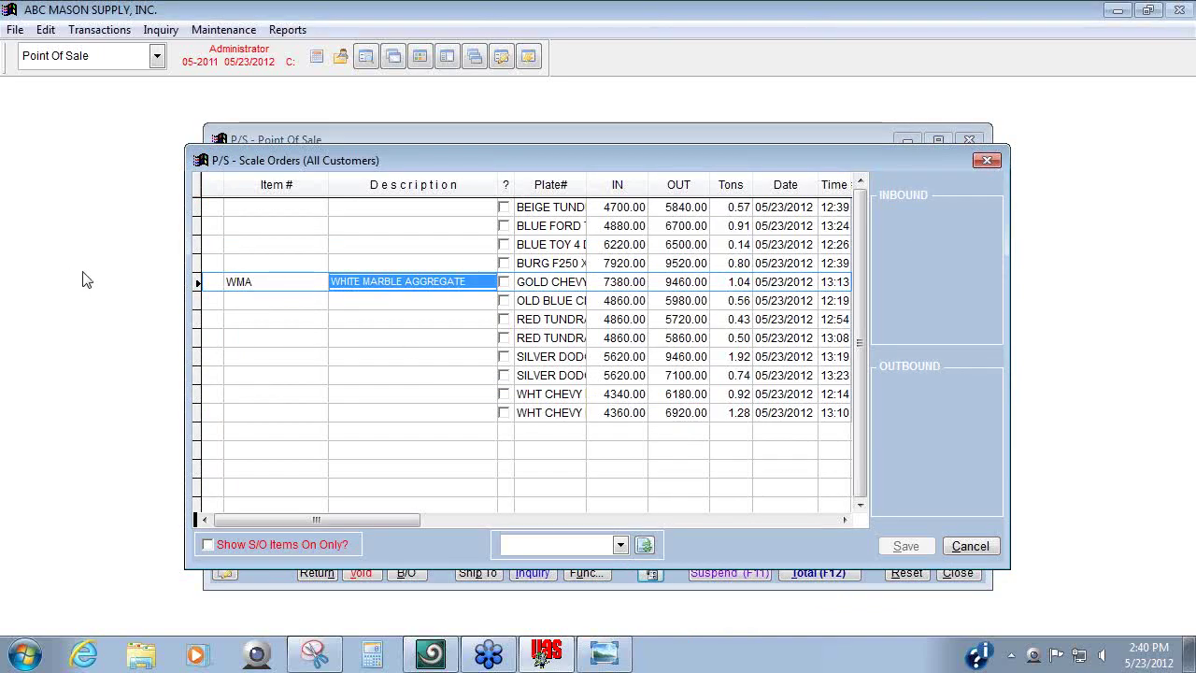
pyautogui.click(505, 282)
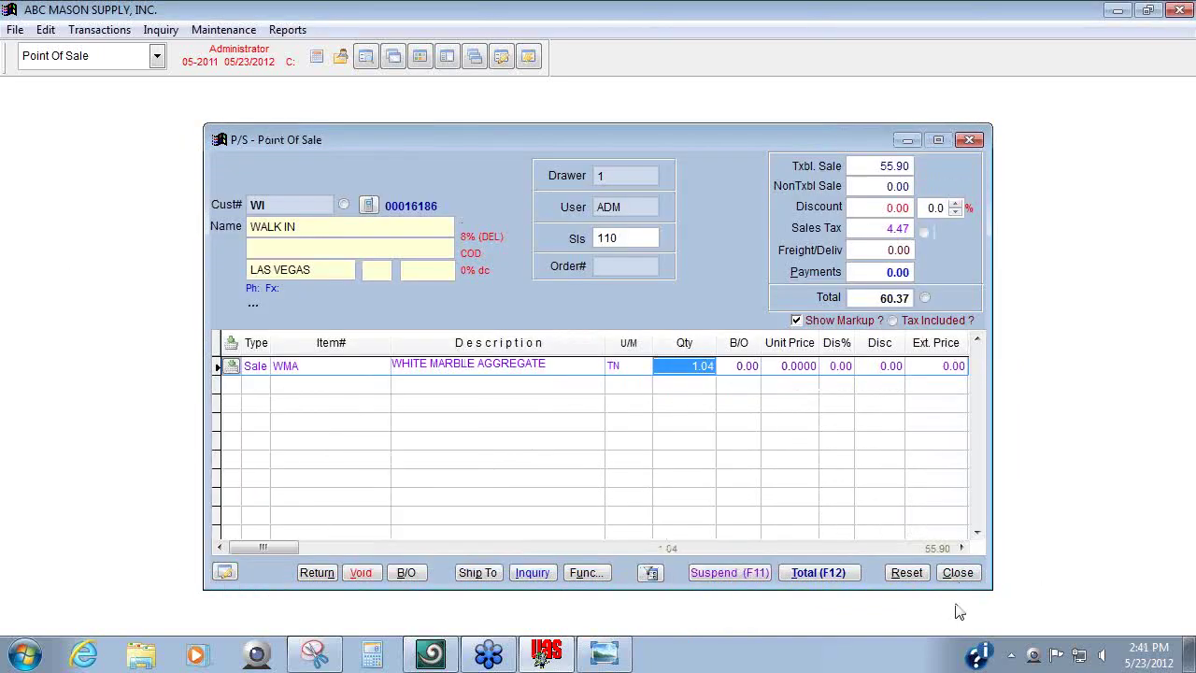
pyautogui.press('Return')
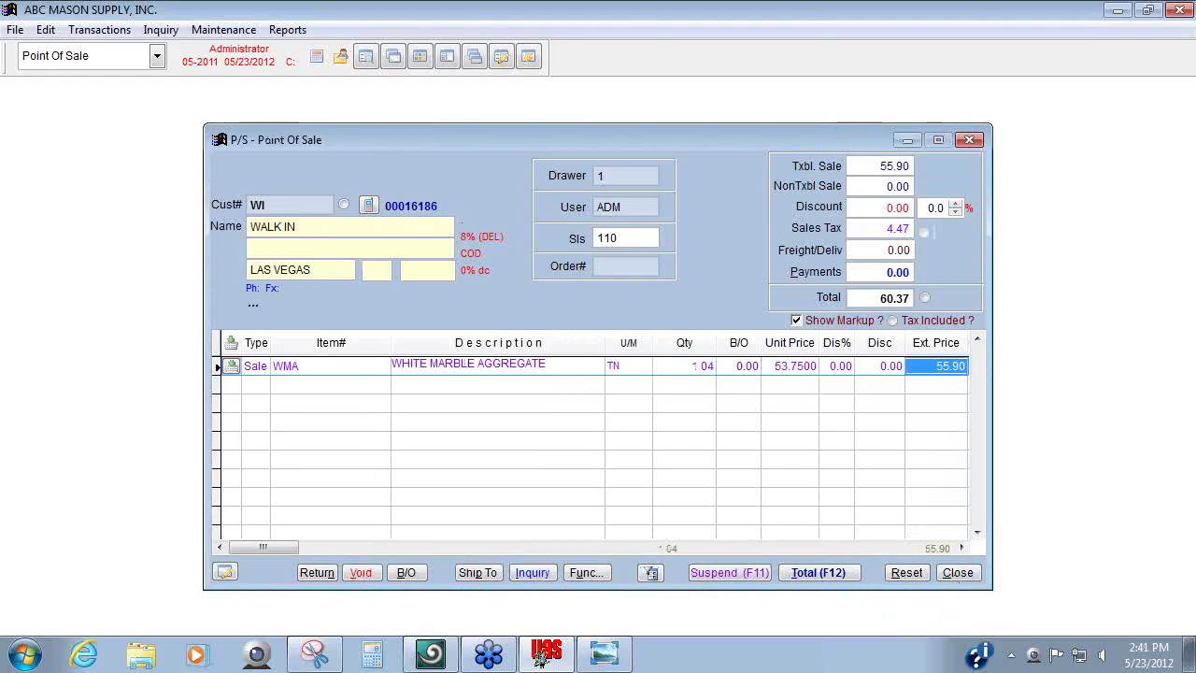
pyautogui.press('Return')
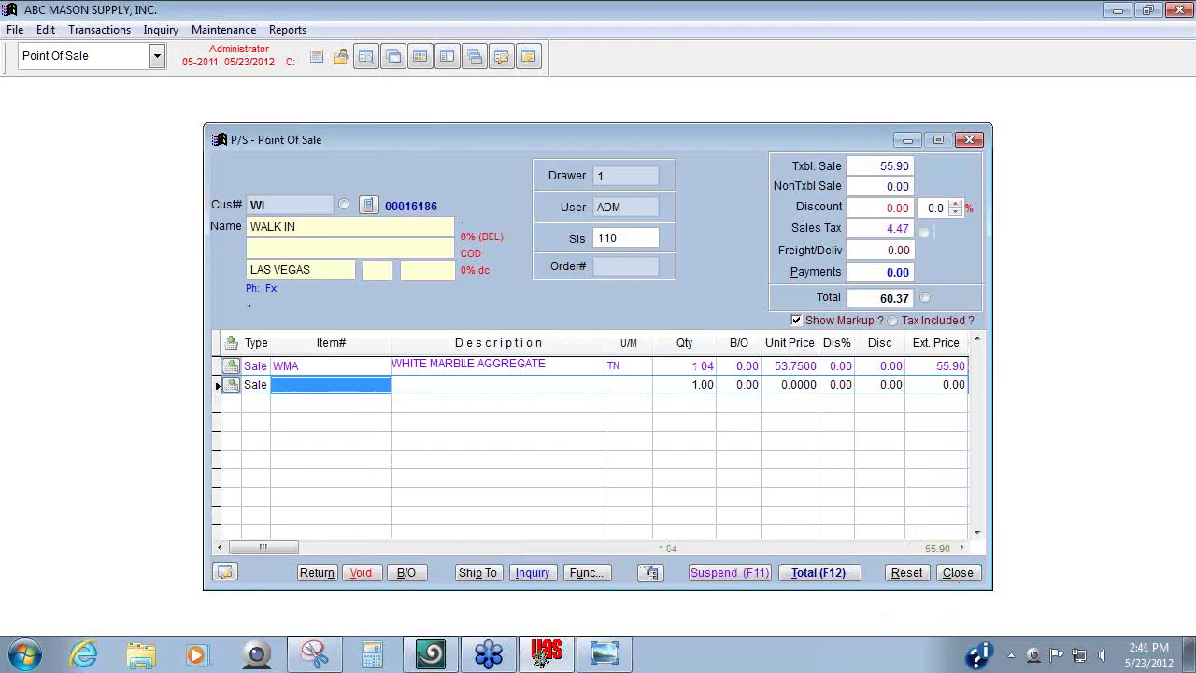
pyautogui.click(905, 572)
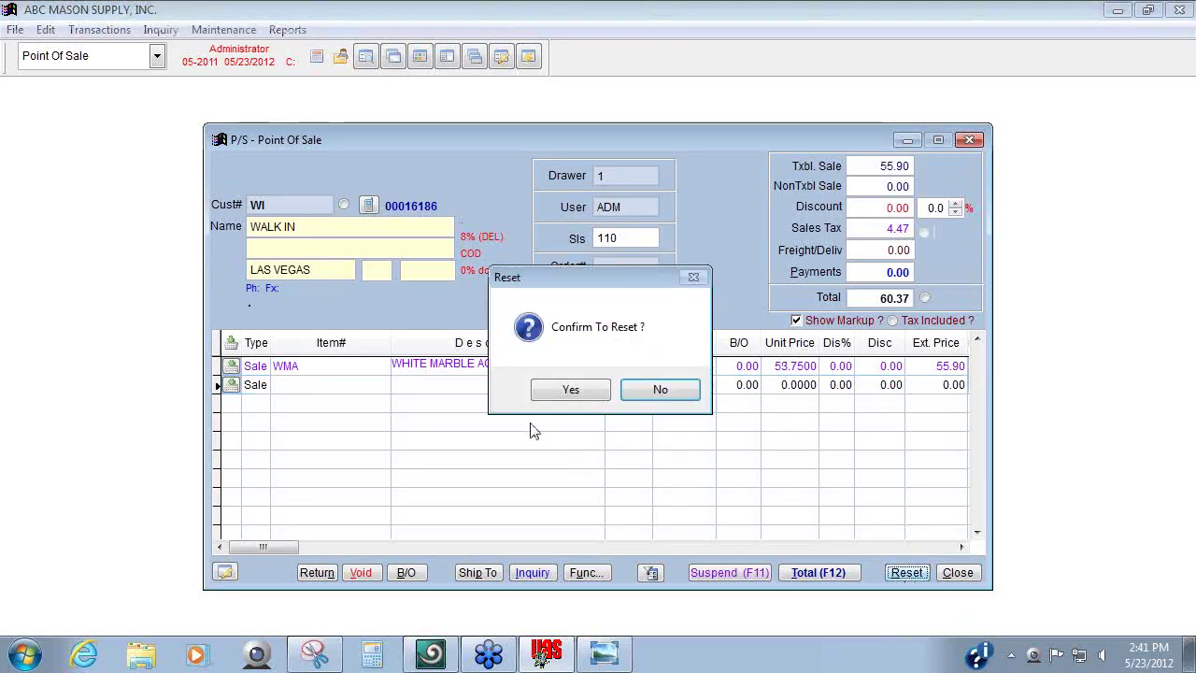
pyautogui.click(566, 392)
# Exit and close the Point Of Sale form
pyautogui.click(955, 578)
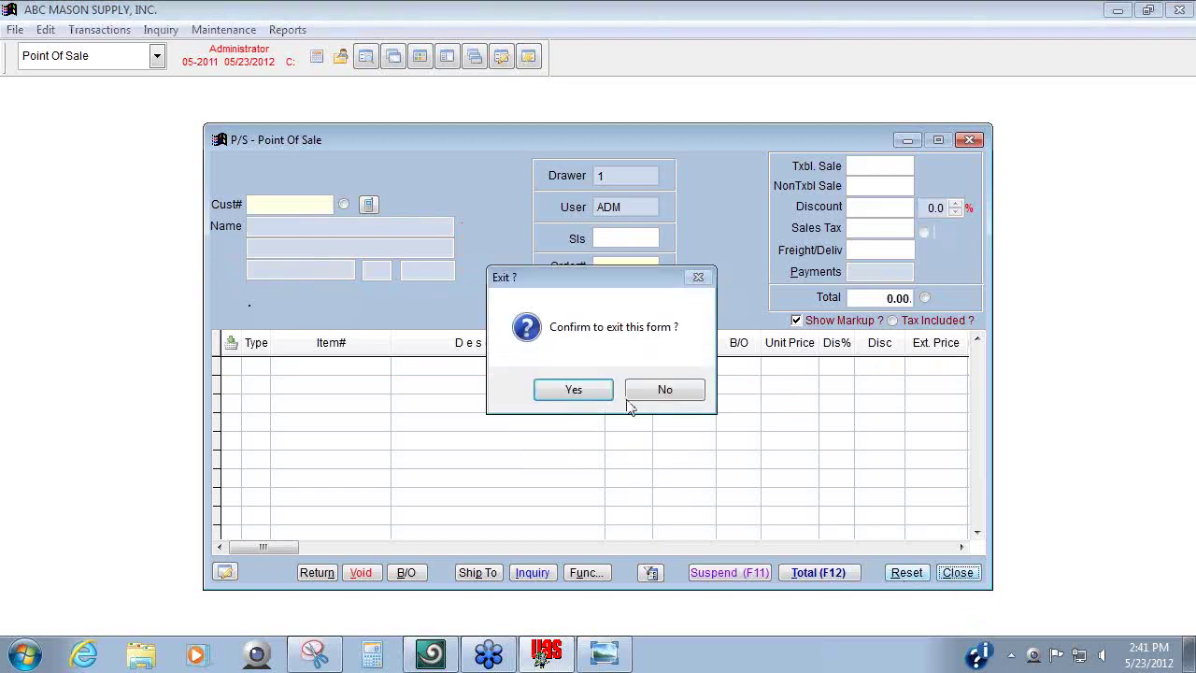
pyautogui.click(585, 396)
pyautogui.click(969, 138)
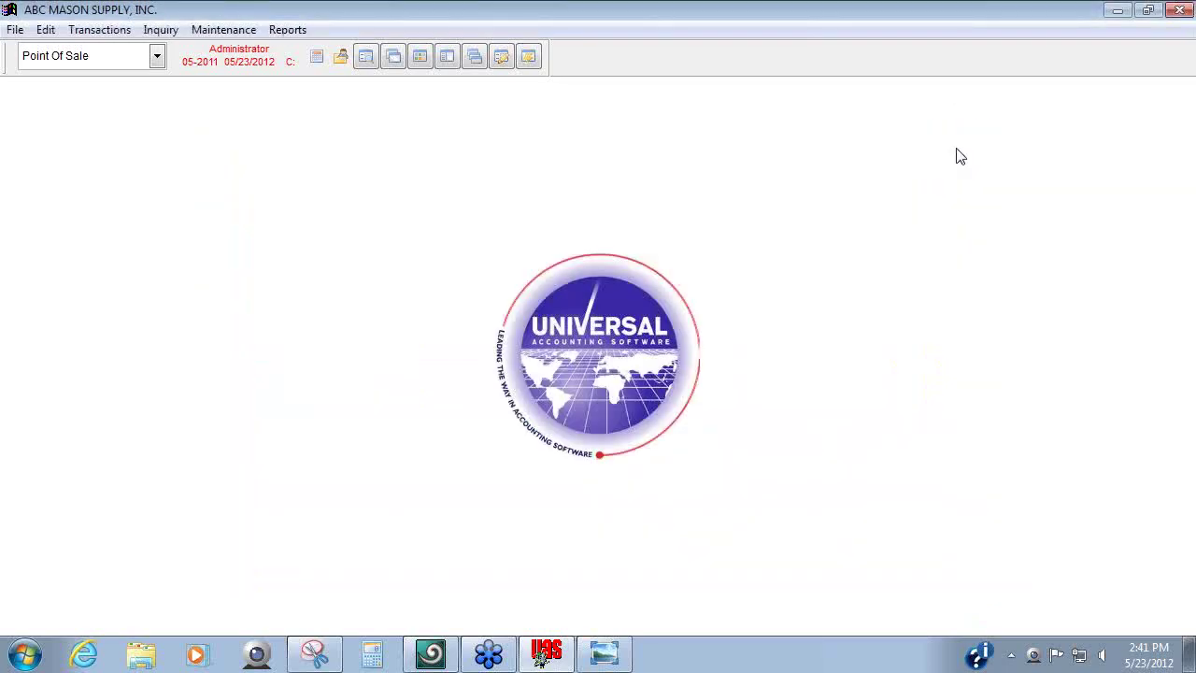
# In System Setup, open Truck File Maintenance, view dump truck 002's details, and close the fleet list
pyautogui.click(67, 58)
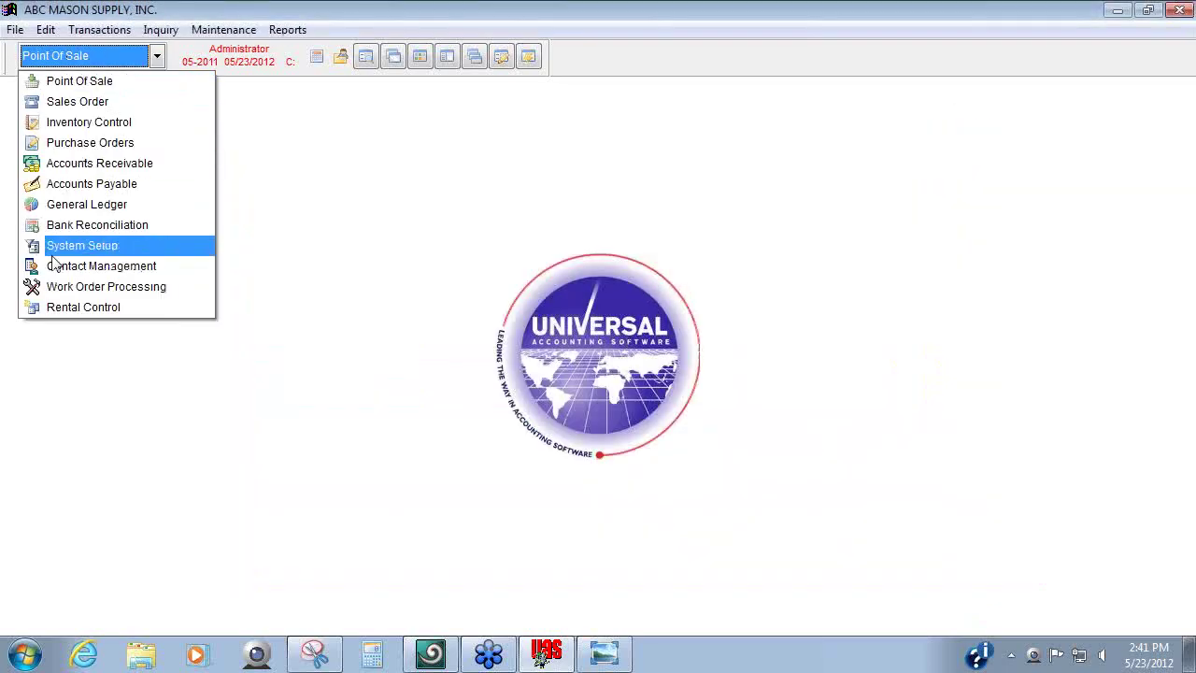
pyautogui.click(56, 252)
pyautogui.click(79, 33)
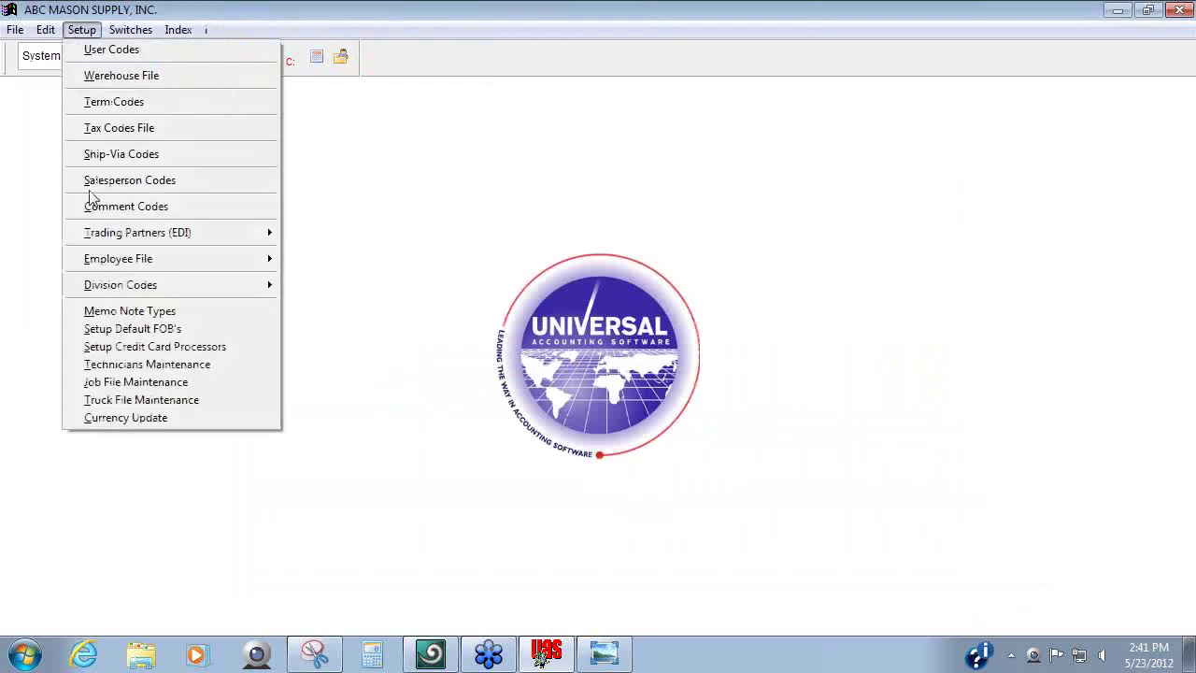
pyautogui.click(110, 399)
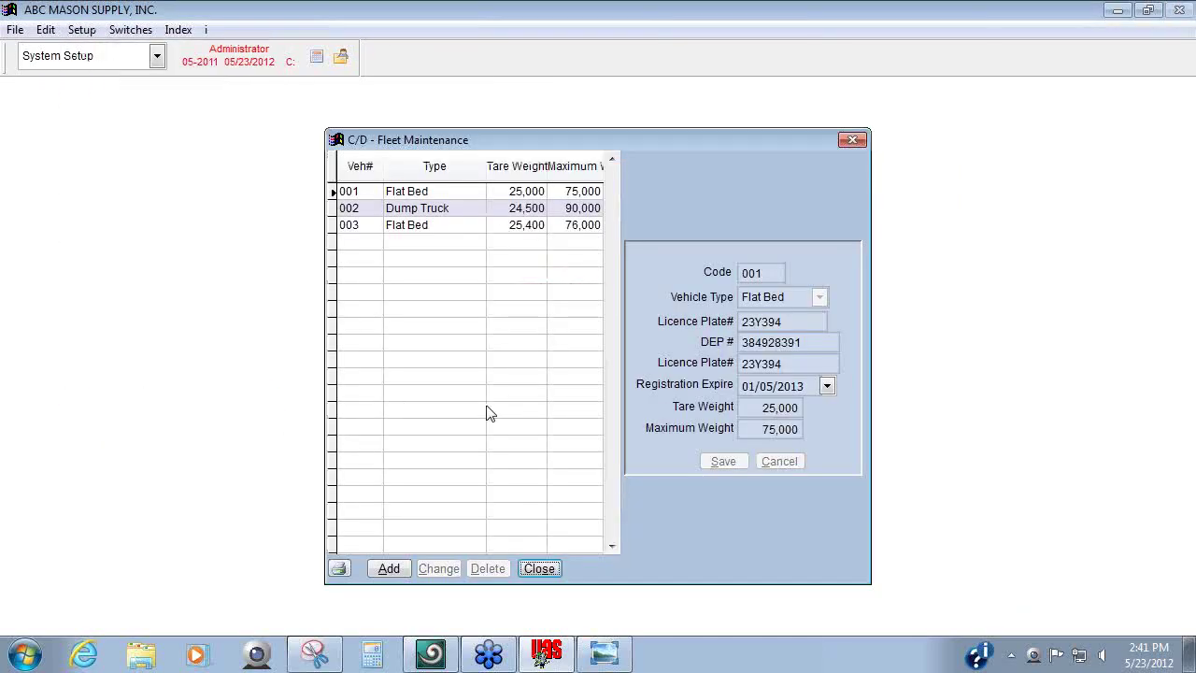
pyautogui.click(480, 207)
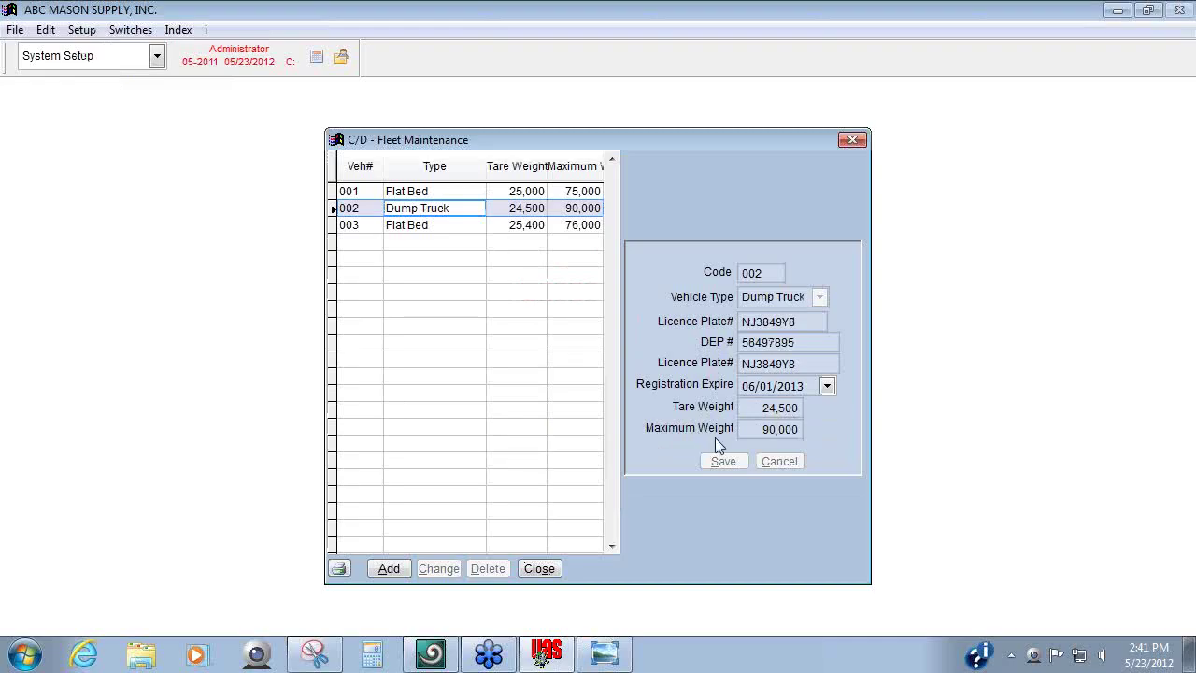
pyautogui.click(540, 568)
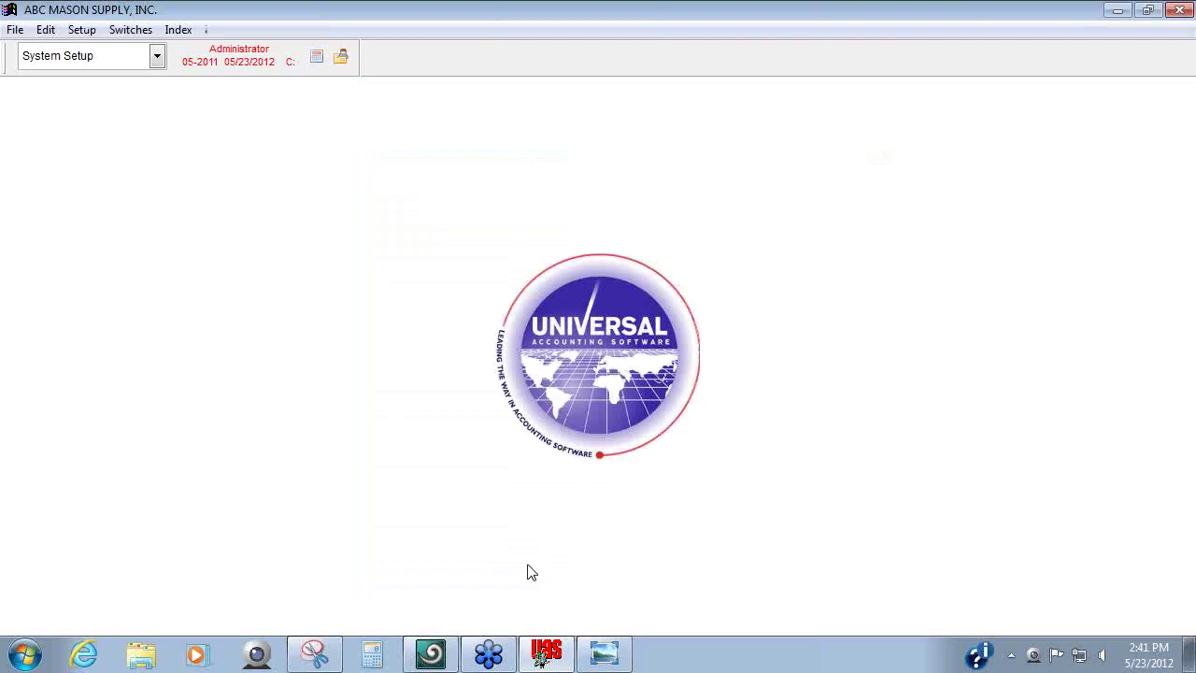
pyautogui.moveTo(500, 661)
pyautogui.click(82, 58)
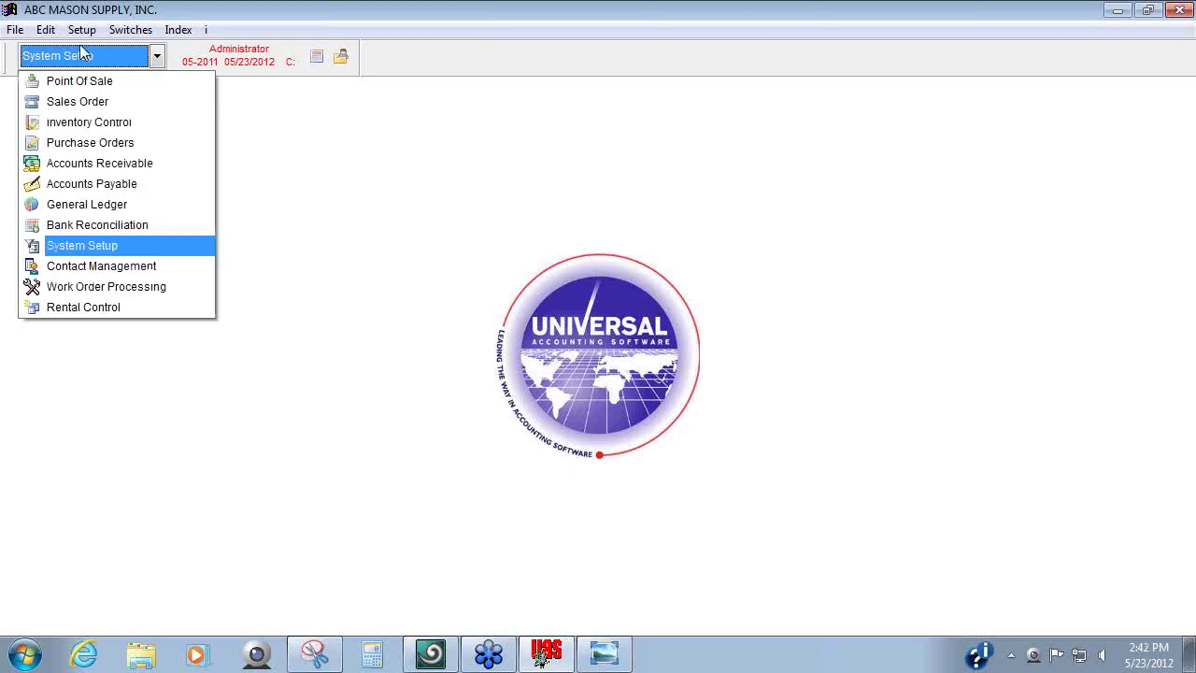
# Start a new Point Of Sale sale on drawer 1 for user ADM and customer ALLI01
pyautogui.click(86, 79)
pyautogui.click(99, 30)
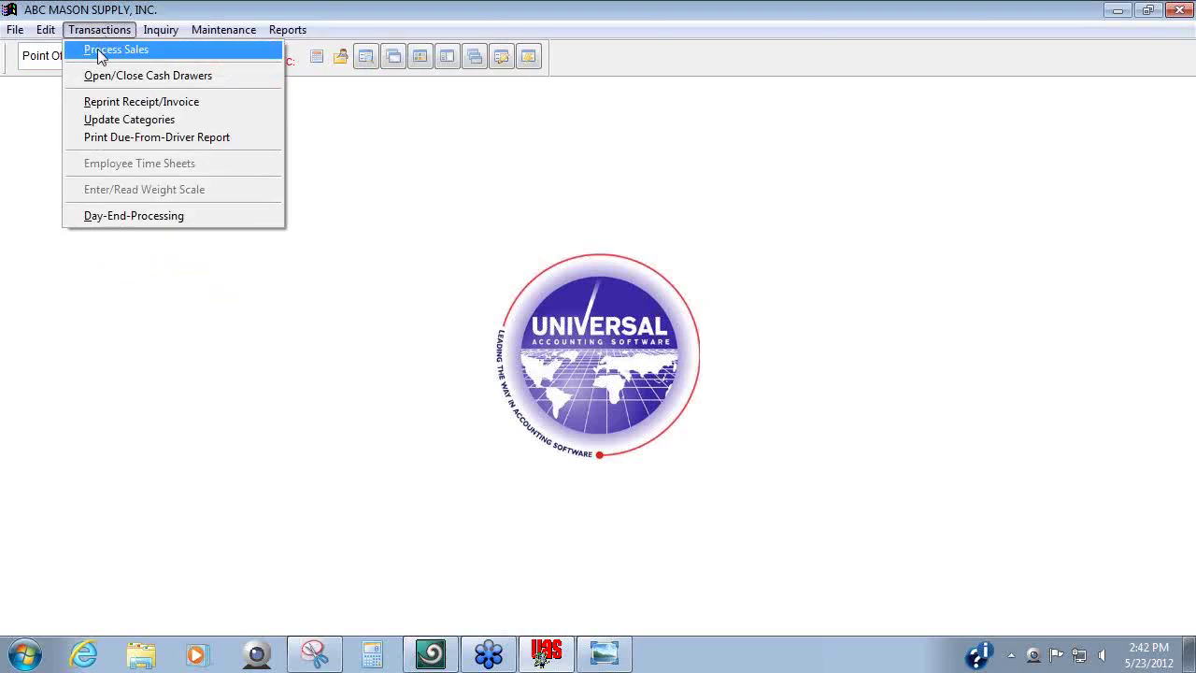
pyautogui.click(112, 49)
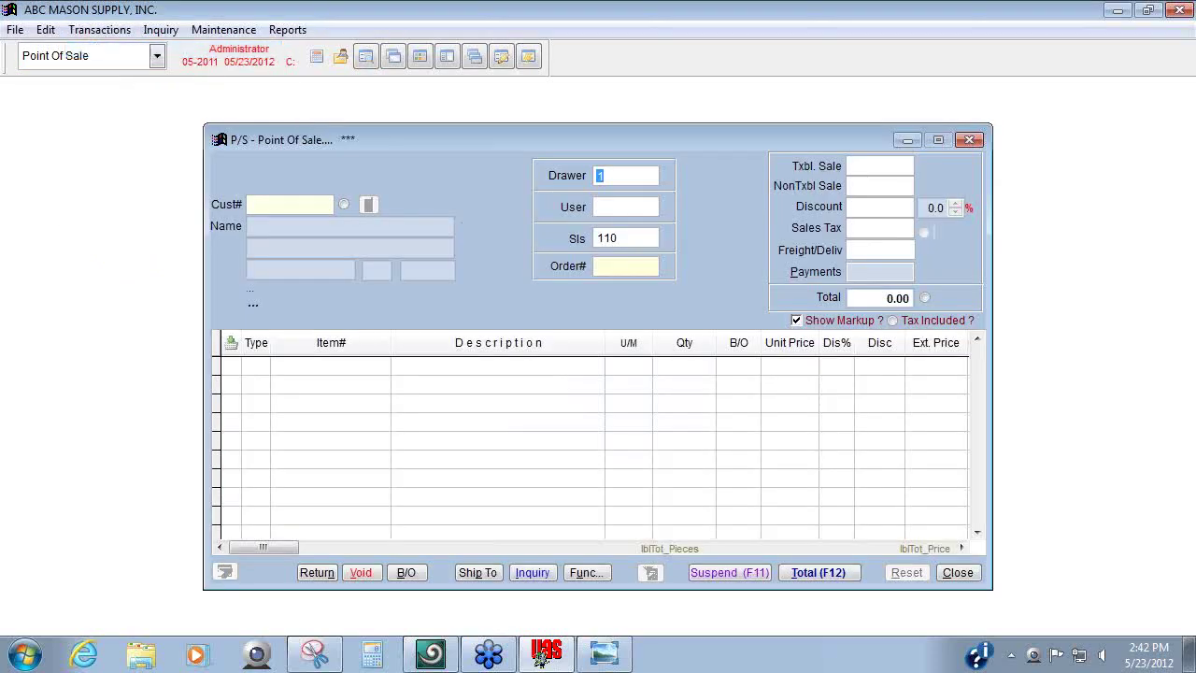
pyautogui.press('Return')
pyautogui.write('ADM')
pyautogui.press('Return')
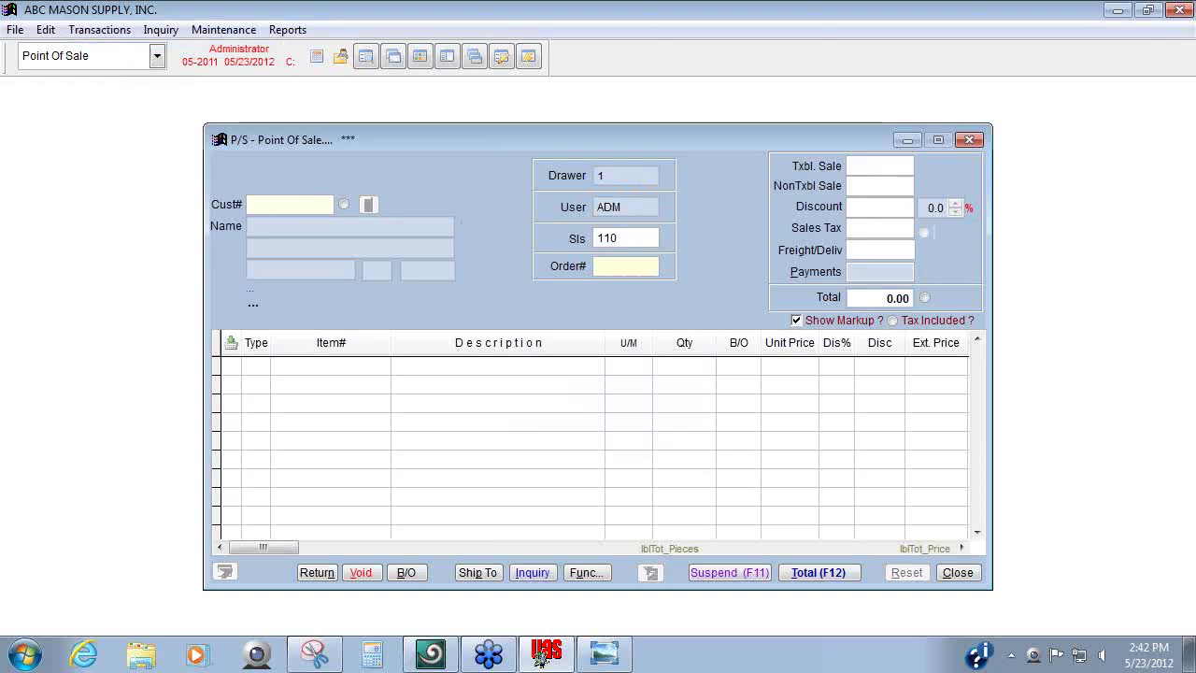
pyautogui.write('ALLI01')
pyautogui.press('Return')
pyautogui.press('Return')
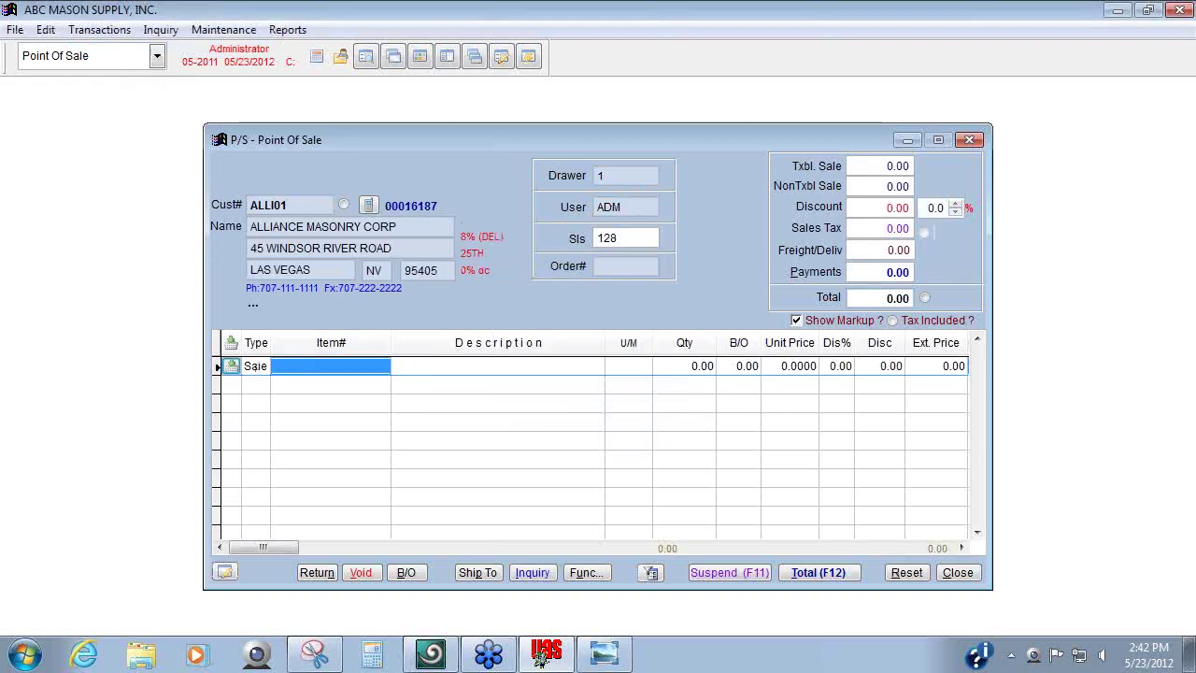
# Add 10 EBPC6X6ABR pallets, dismiss the credit limit warning, and bring up the 4,381.64 totals
pyautogui.write('EBP')
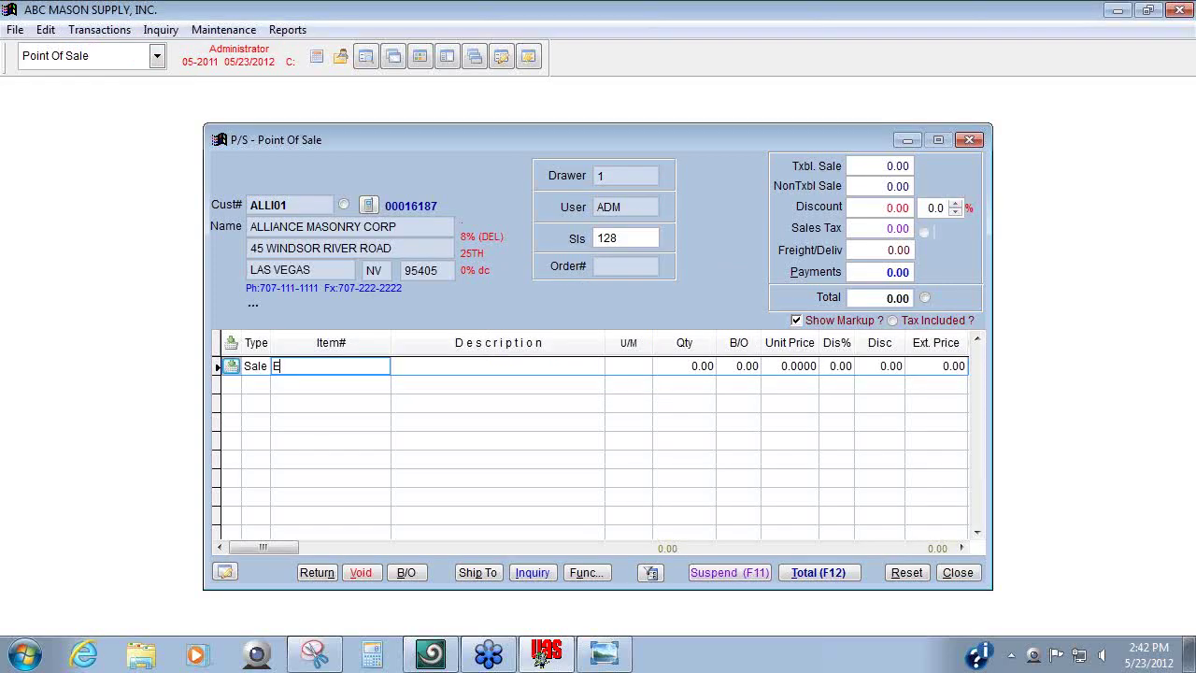
pyautogui.press('Return')
pyautogui.press('pagedown')
pyautogui.press('pagedown')
pyautogui.press('Return')
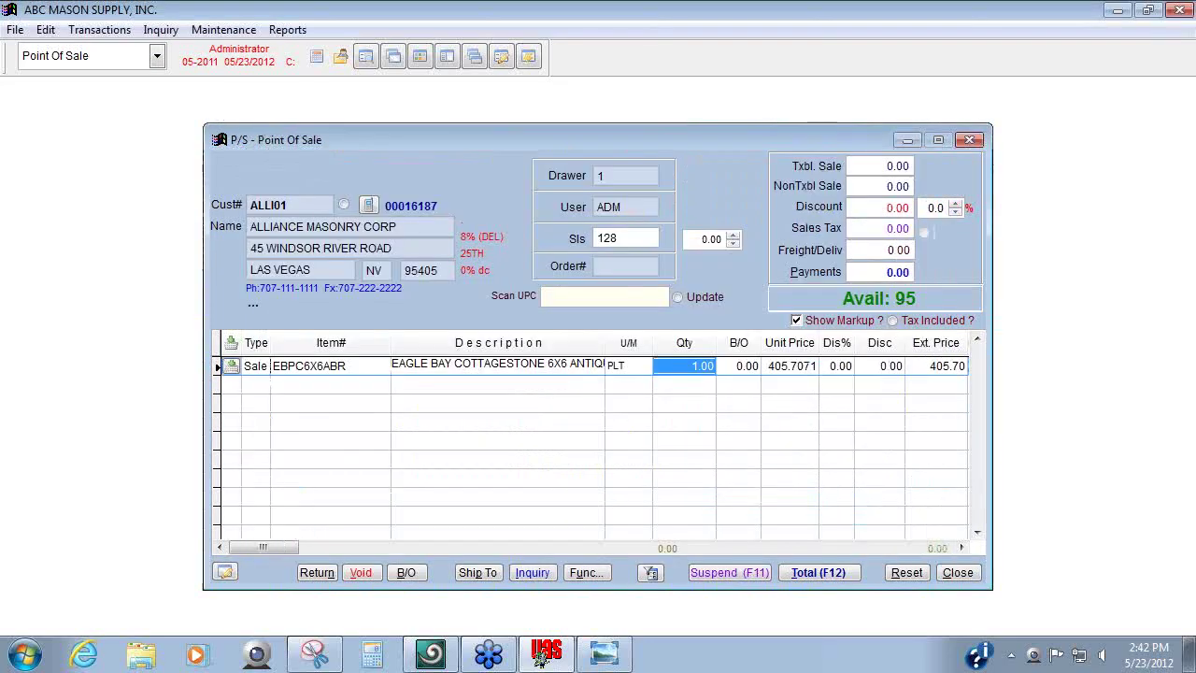
pyautogui.write('10')
pyautogui.press('Return')
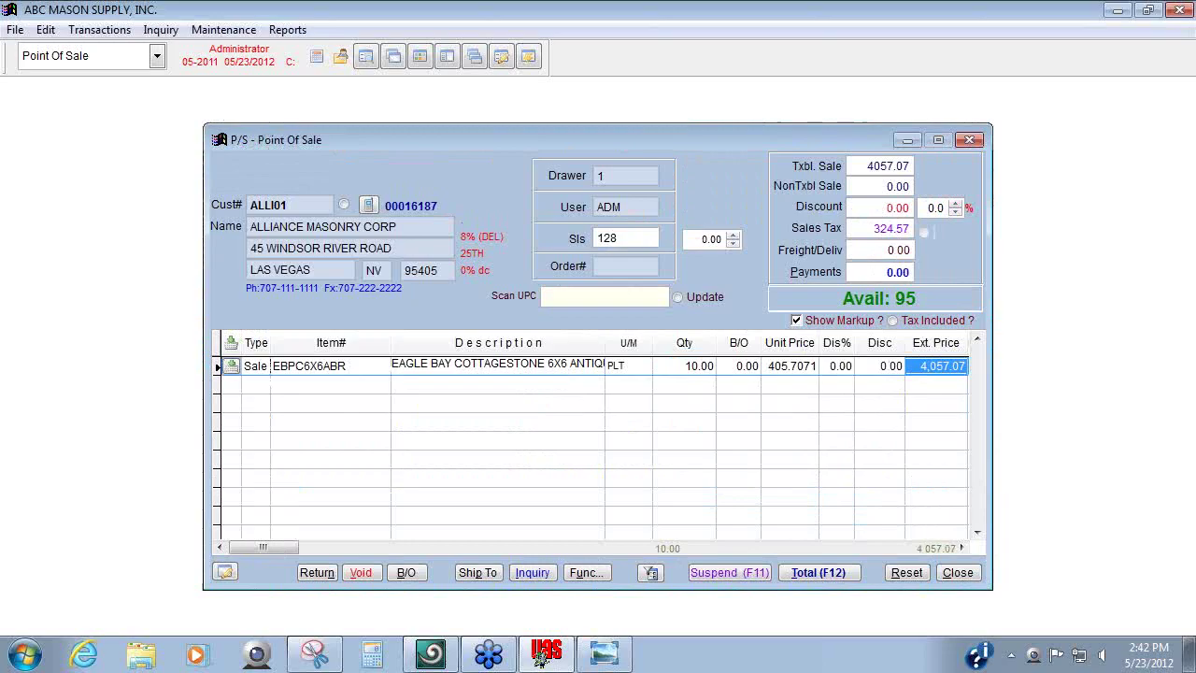
pyautogui.press('Return')
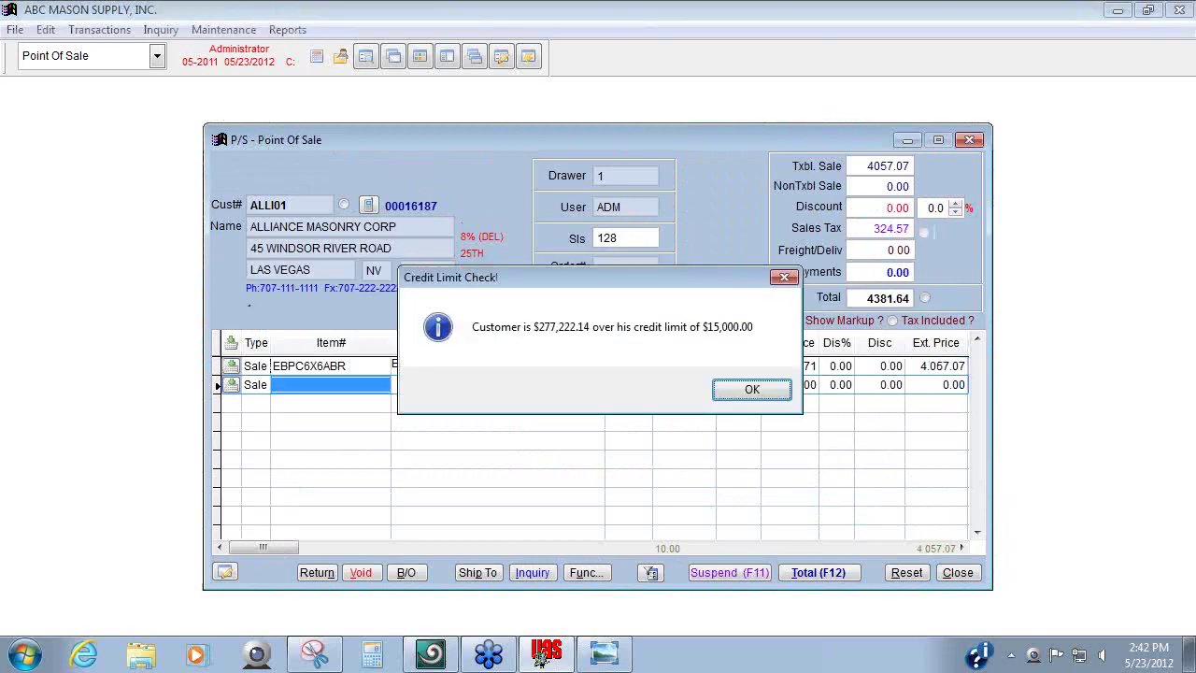
pyautogui.press('Return')
pyautogui.press('F12')
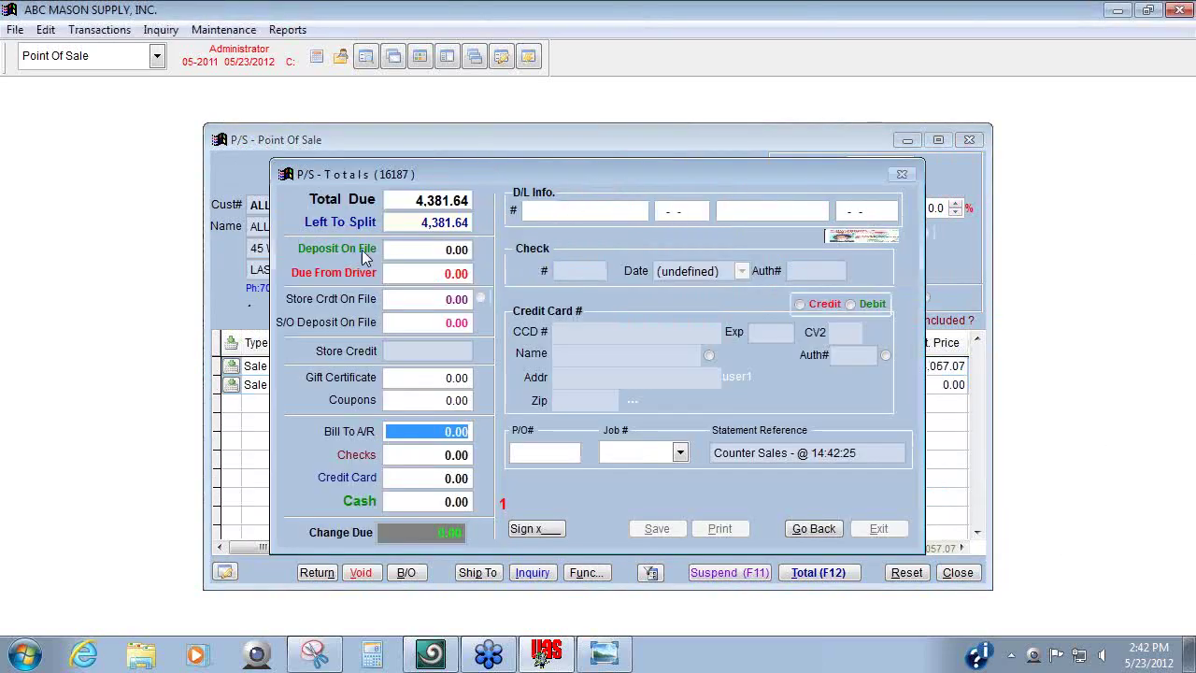
# Charge the full 4,381.64 as Due From Driver and save the sale
pyautogui.click(401, 267)
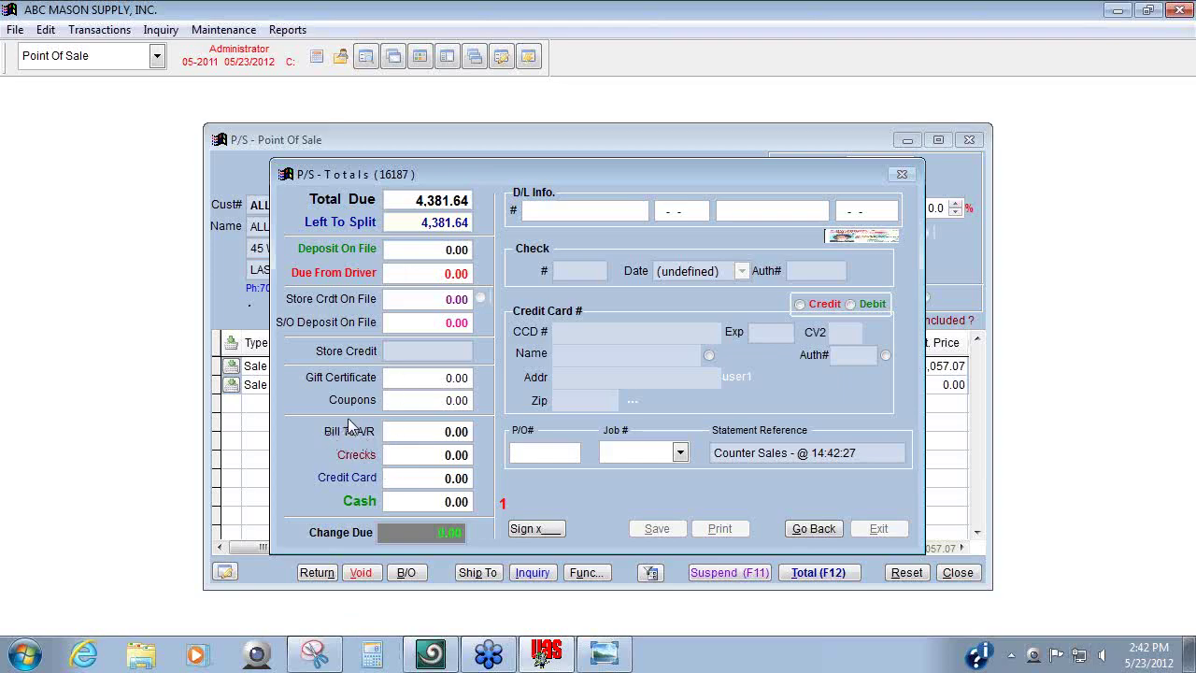
pyautogui.press('space')
pyautogui.press('Return')
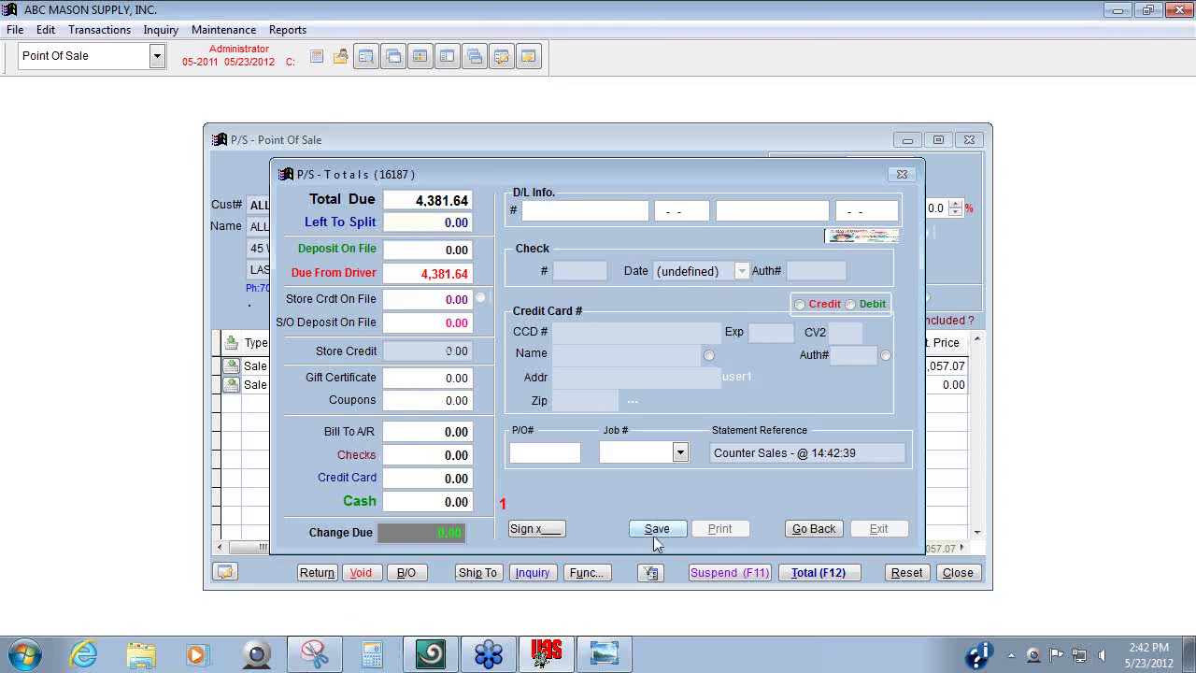
pyautogui.click(656, 529)
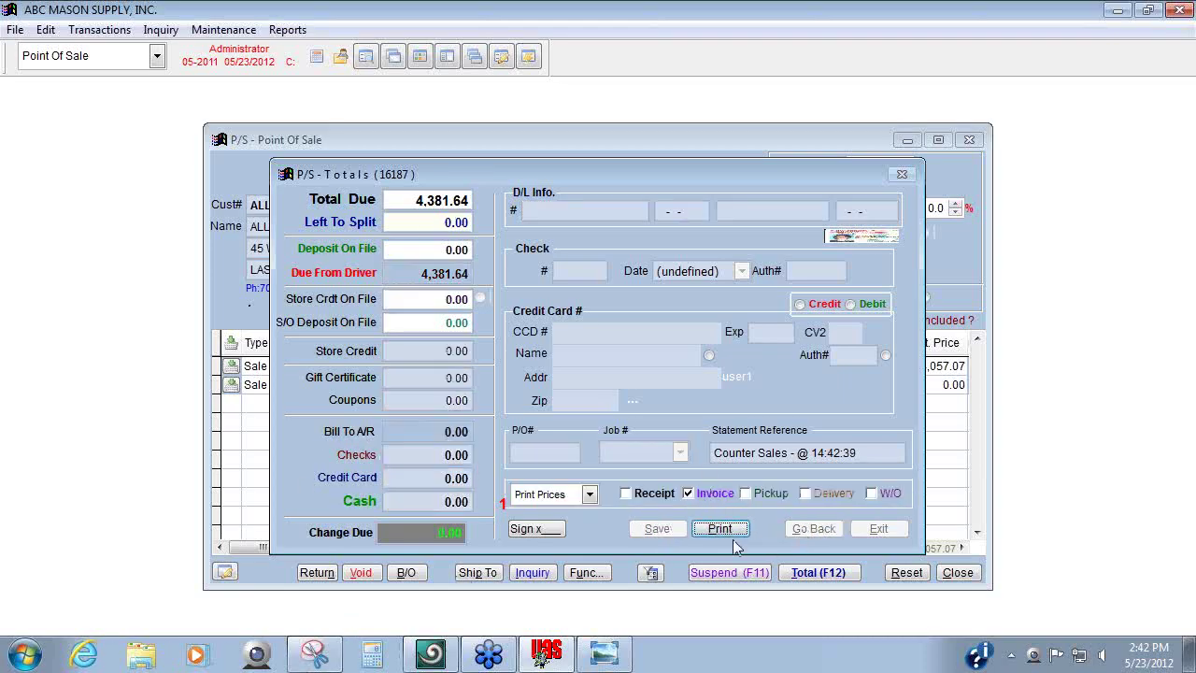
# Print the sale's invoice to the screen and close the preview
pyautogui.click(710, 494)
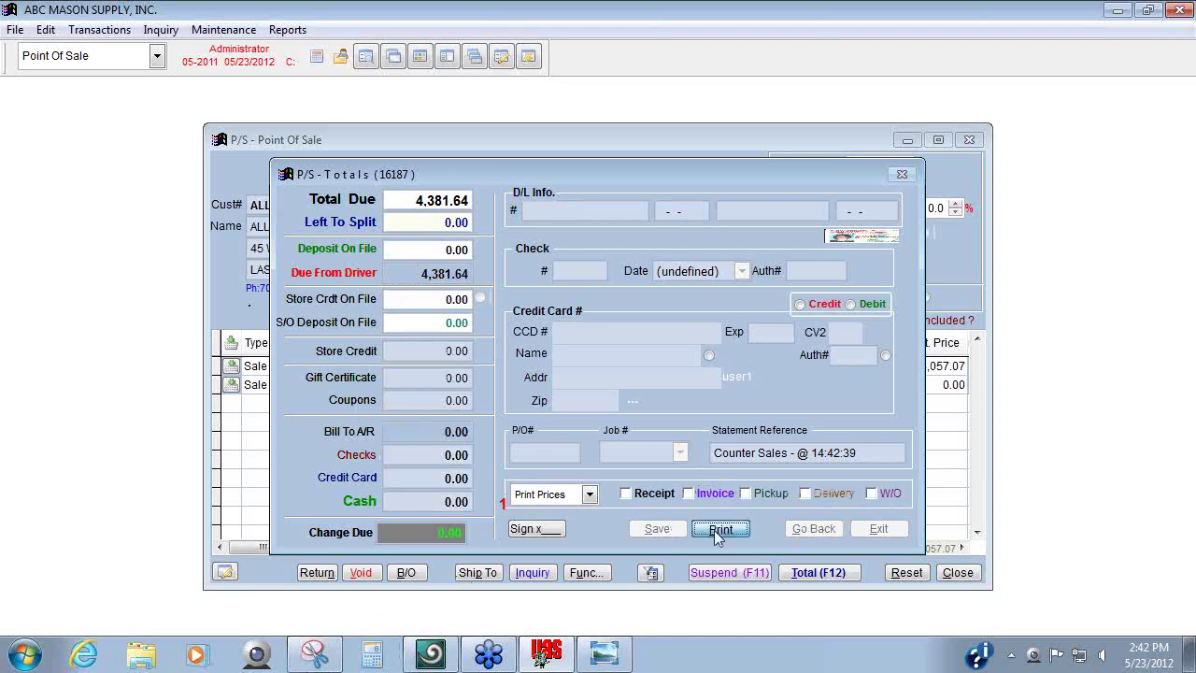
pyautogui.click(714, 530)
pyautogui.click(670, 386)
pyautogui.click(710, 494)
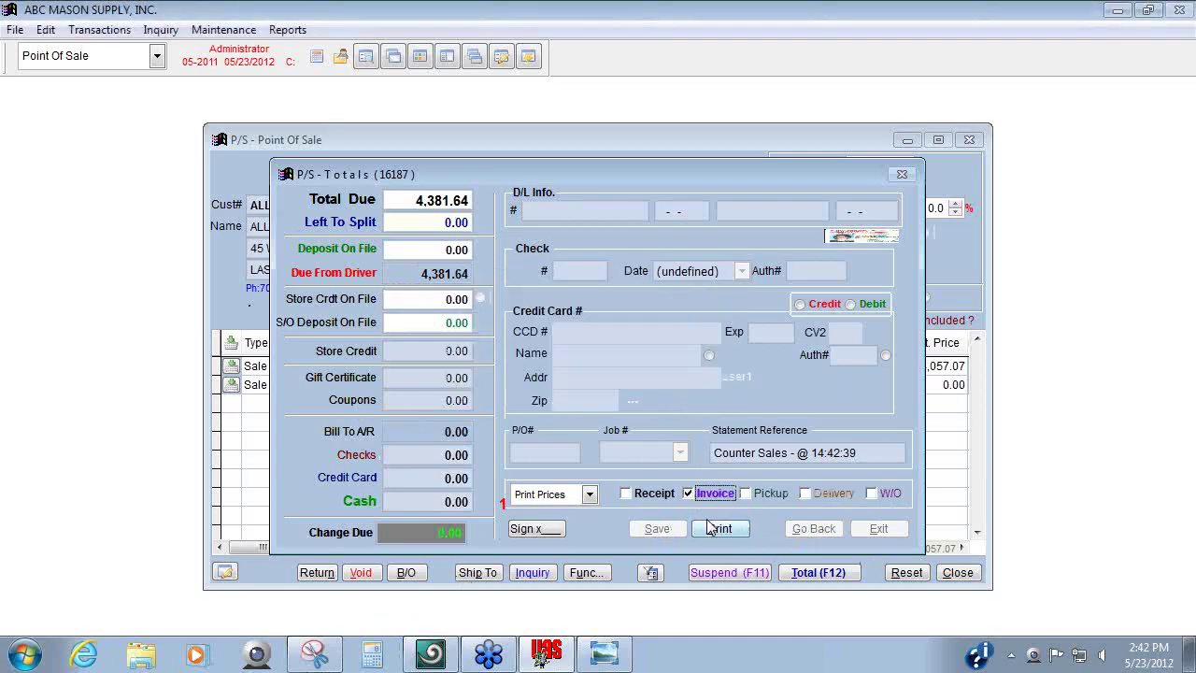
pyautogui.click(714, 529)
pyautogui.click(729, 544)
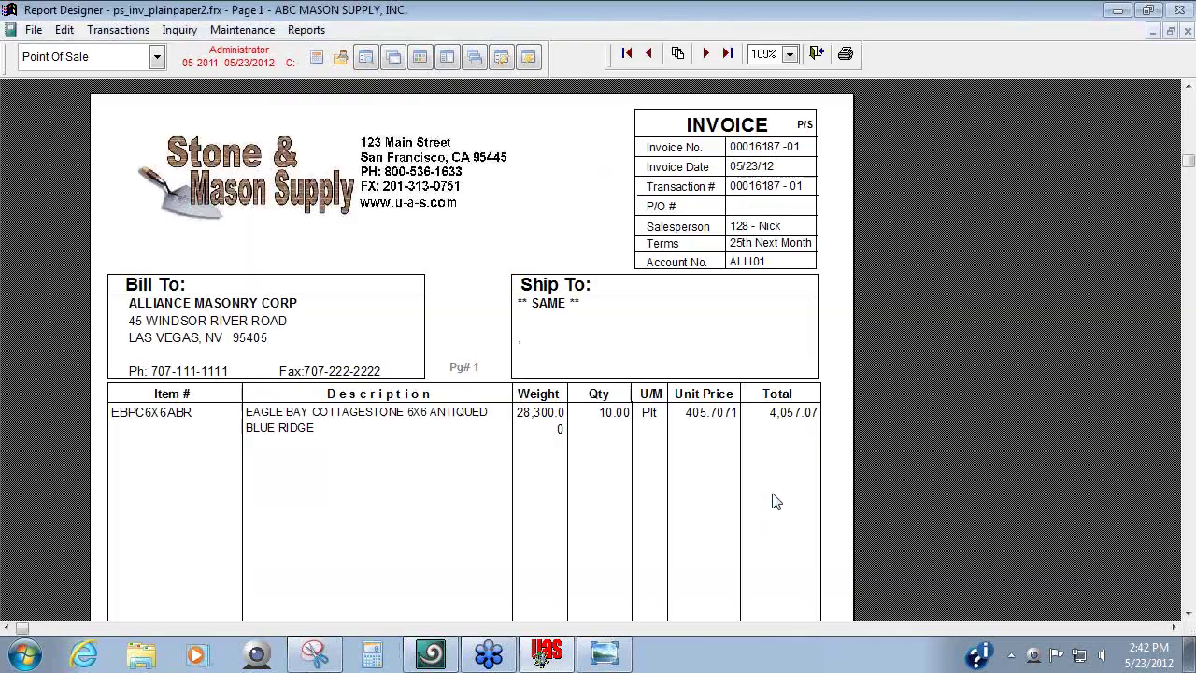
pyautogui.press('Escape')
# Exit the payment totals and close the Point Of Sale form
pyautogui.click(888, 529)
pyautogui.click(958, 572)
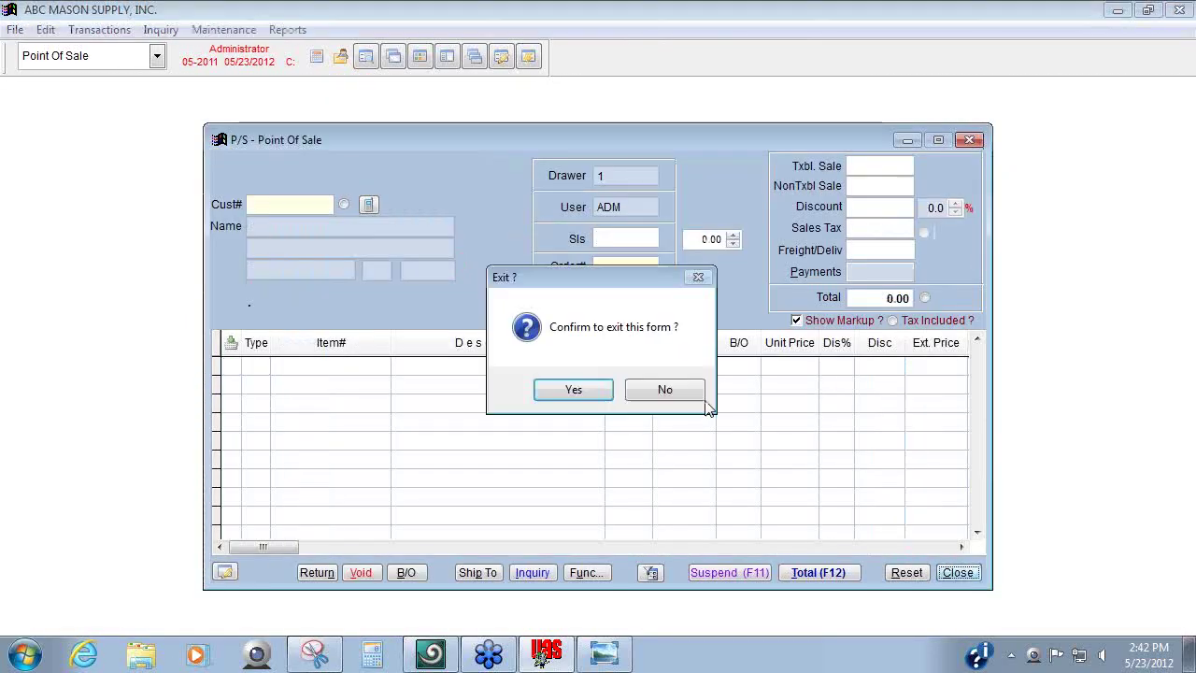
pyautogui.click(660, 391)
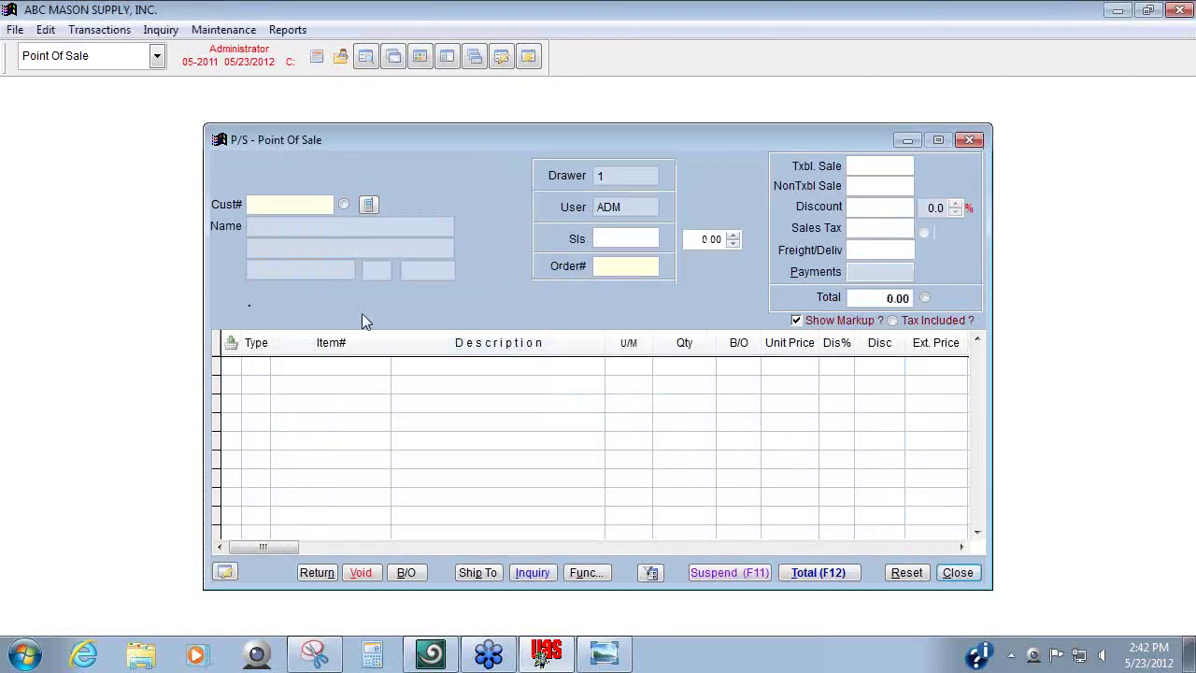
pyautogui.click(566, 387)
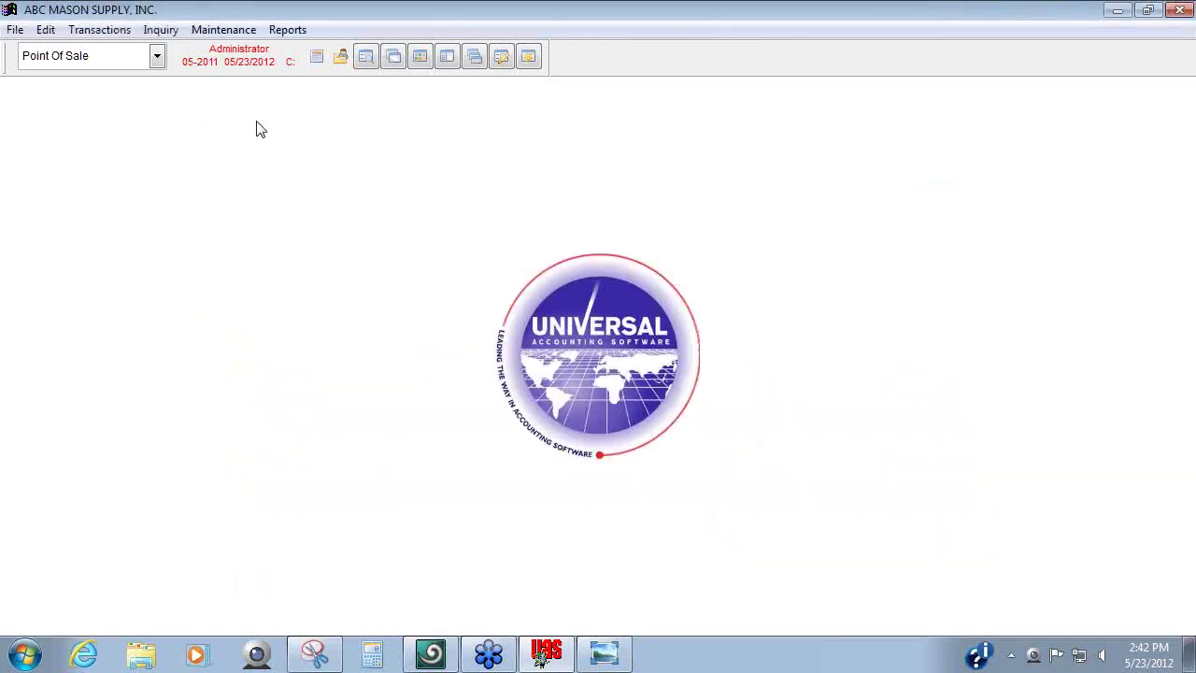
pyautogui.click(93, 29)
pyautogui.click(94, 137)
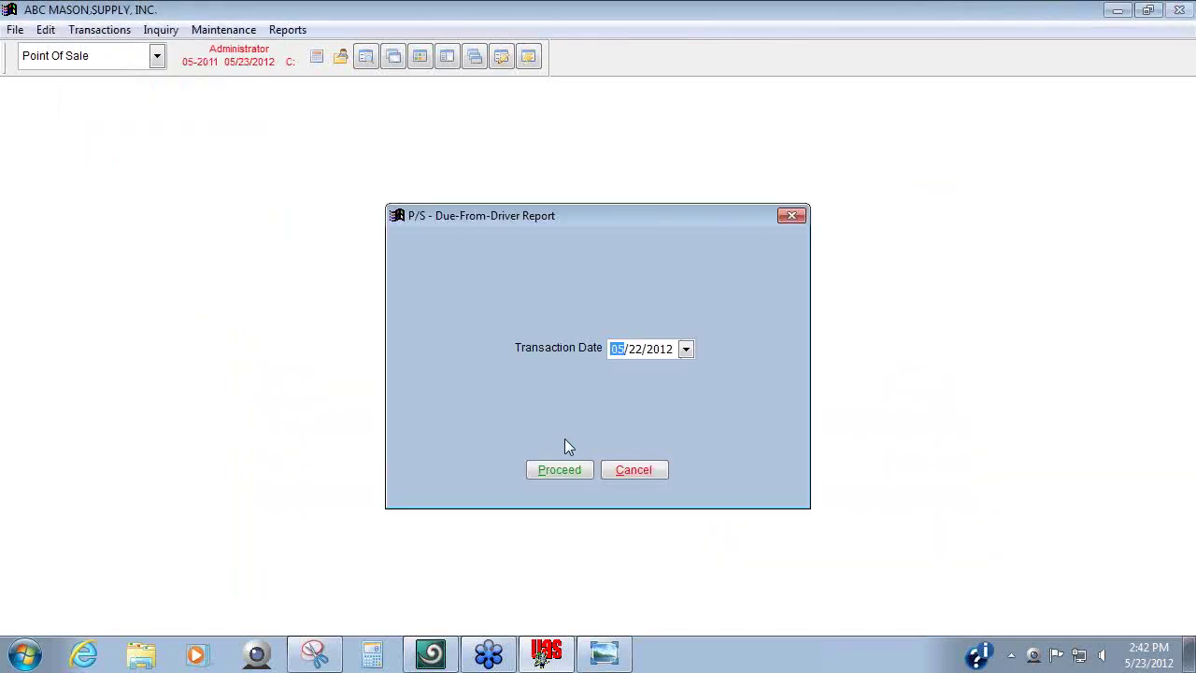
pyautogui.click(565, 471)
pyautogui.click(601, 497)
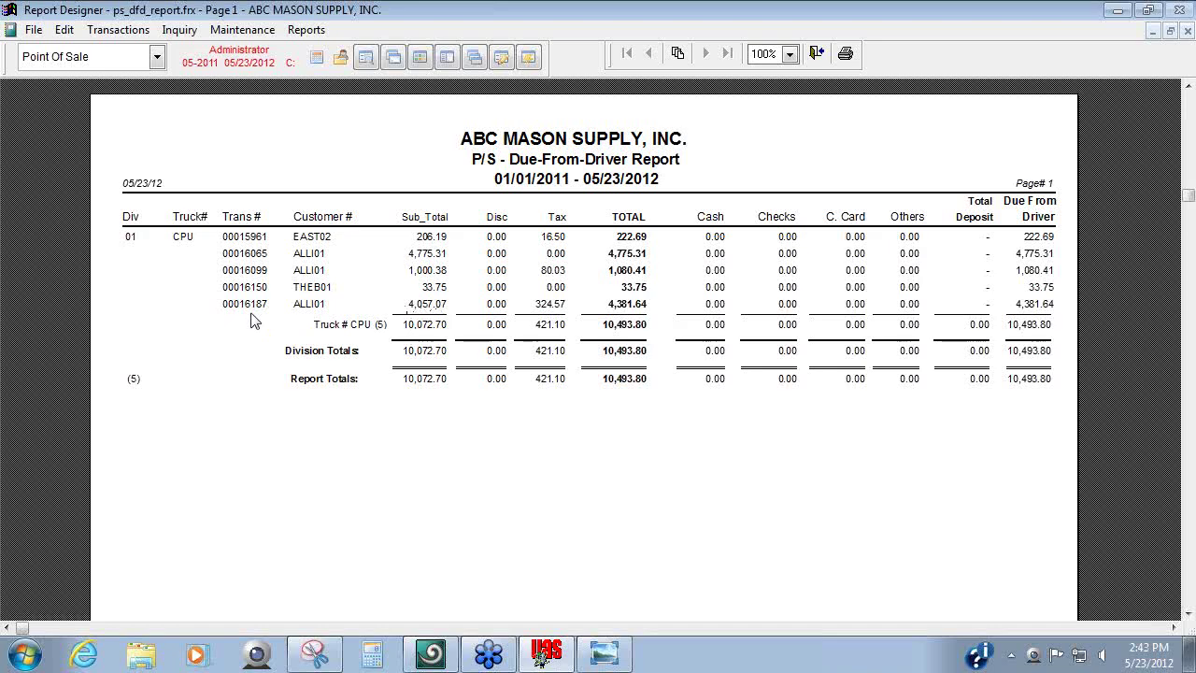
pyautogui.press('Escape')
pyautogui.click(84, 29)
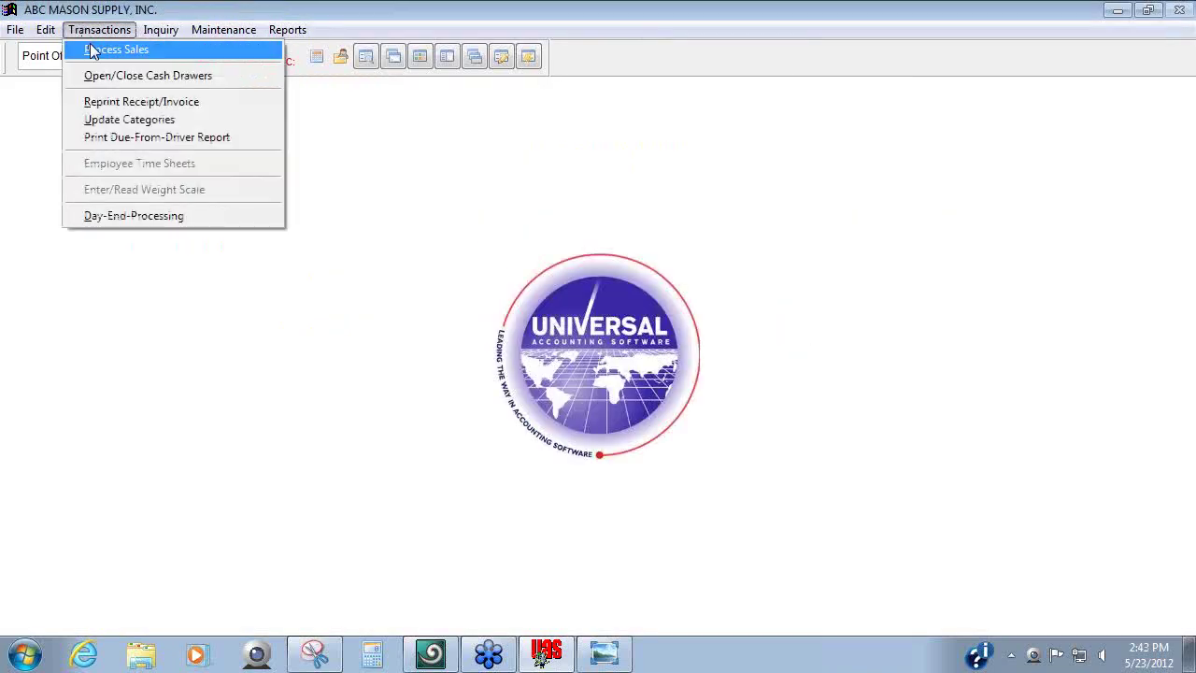
# Start a new sale, accepting the default drawer and user
pyautogui.click(91, 50)
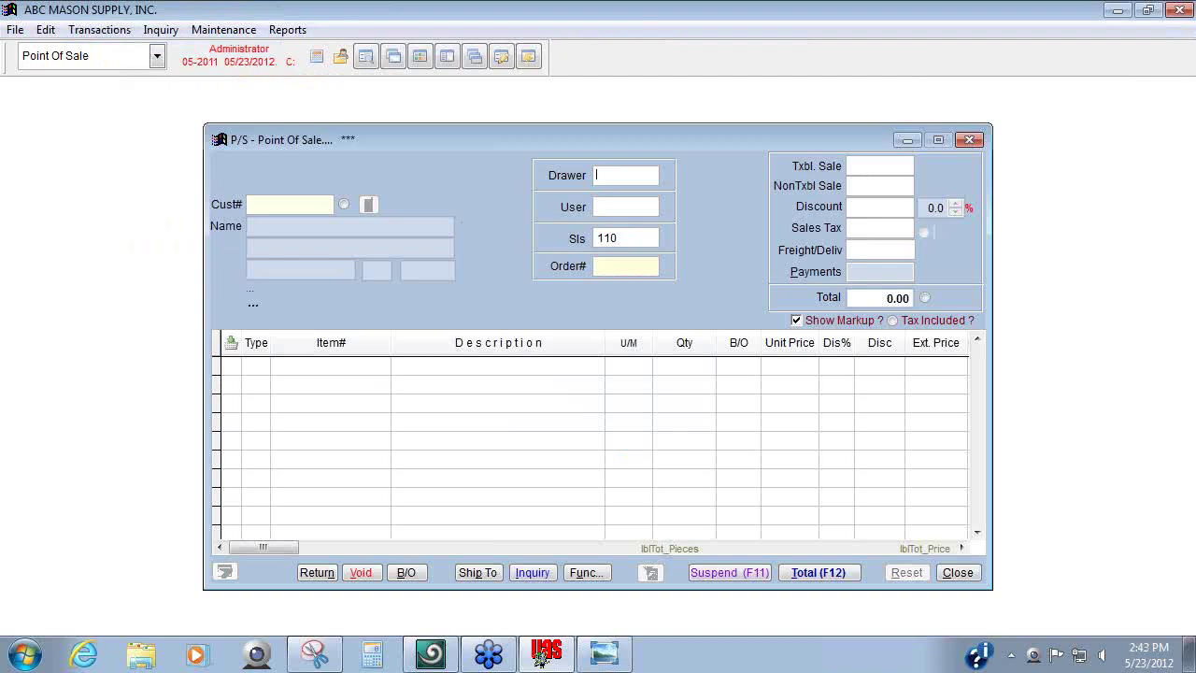
pyautogui.write('12')
pyautogui.press('BackSpace')
pyautogui.press('Return')
pyautogui.write('1')
pyautogui.press('Return')
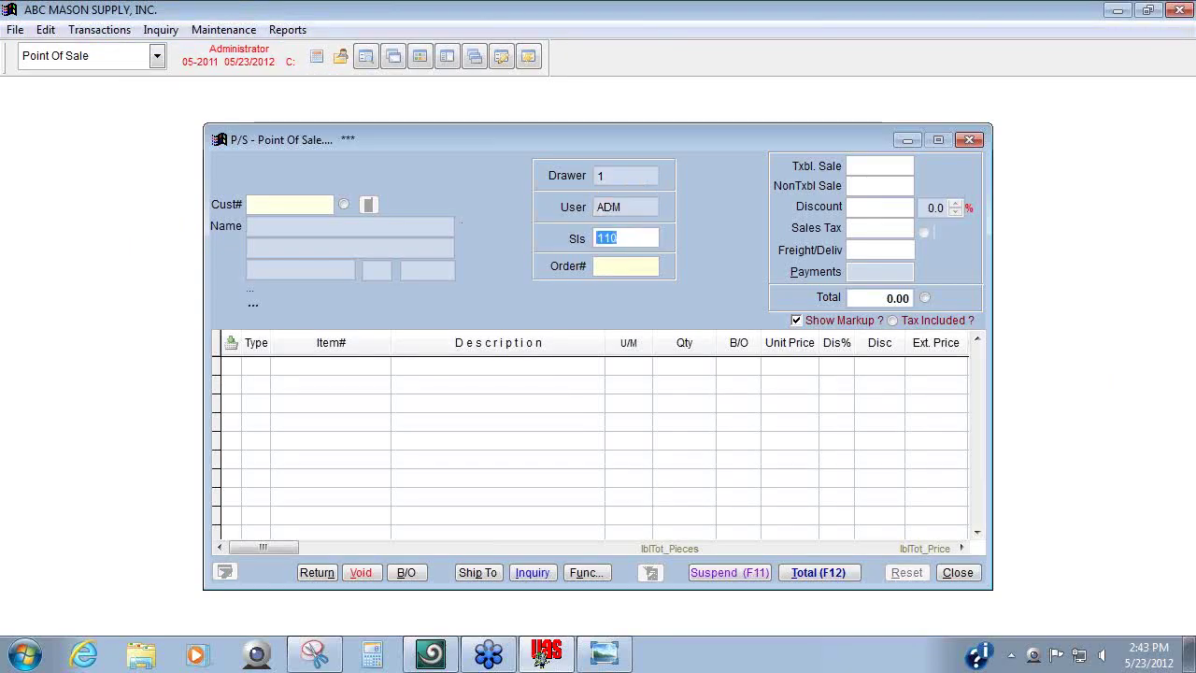
pyautogui.press('Return')
pyautogui.press('Return')
# Recall transaction 16187 for editing, clear the warnings, and total it to the 4,381.64 due from driver
pyautogui.write('16187')
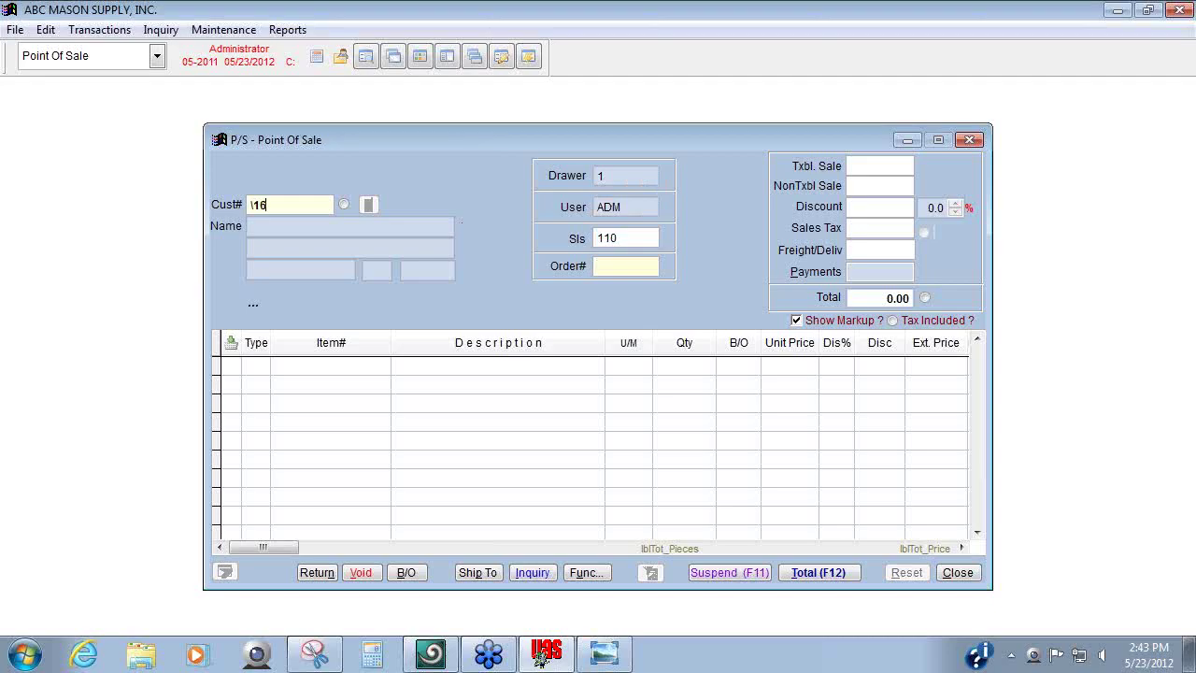
pyautogui.press('Return')
pyautogui.press('Return')
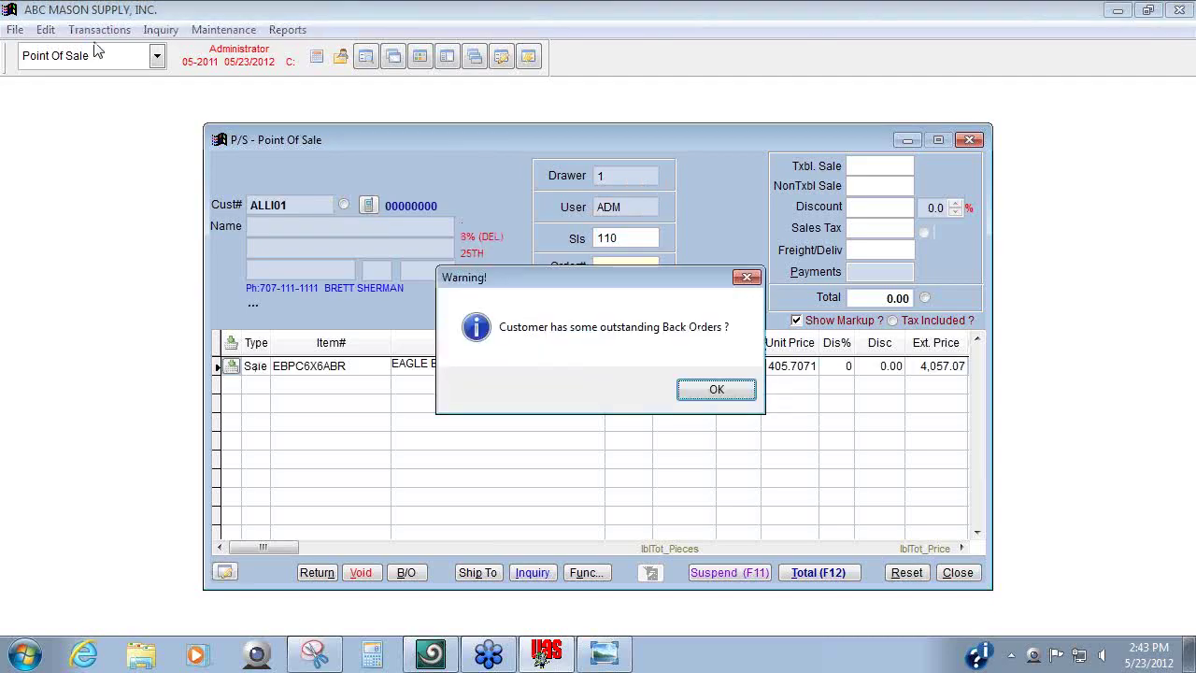
pyautogui.press('Return')
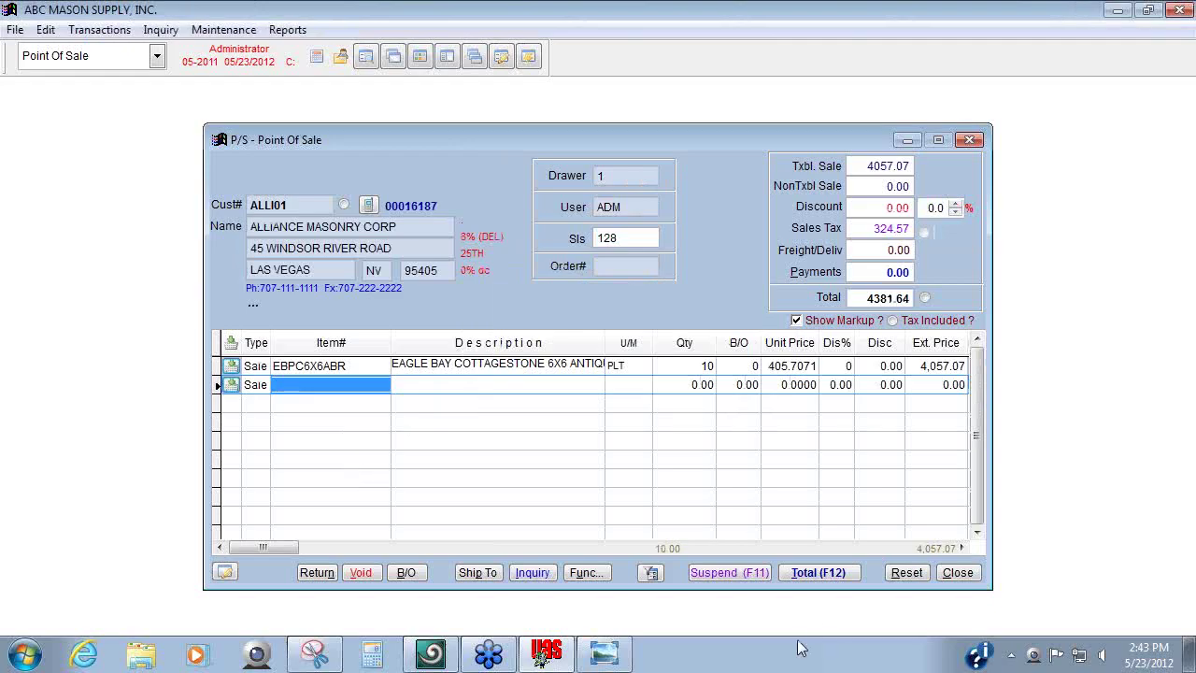
pyautogui.click(826, 579)
pyautogui.click(755, 389)
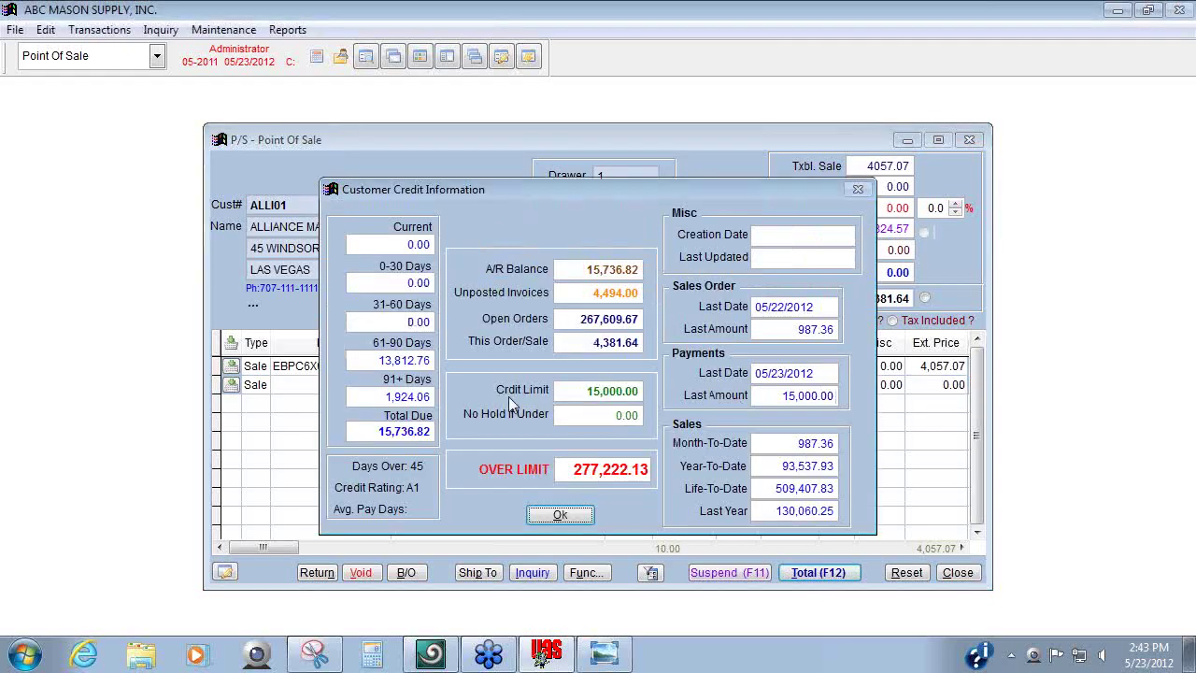
pyautogui.click(561, 515)
pyautogui.click(389, 273)
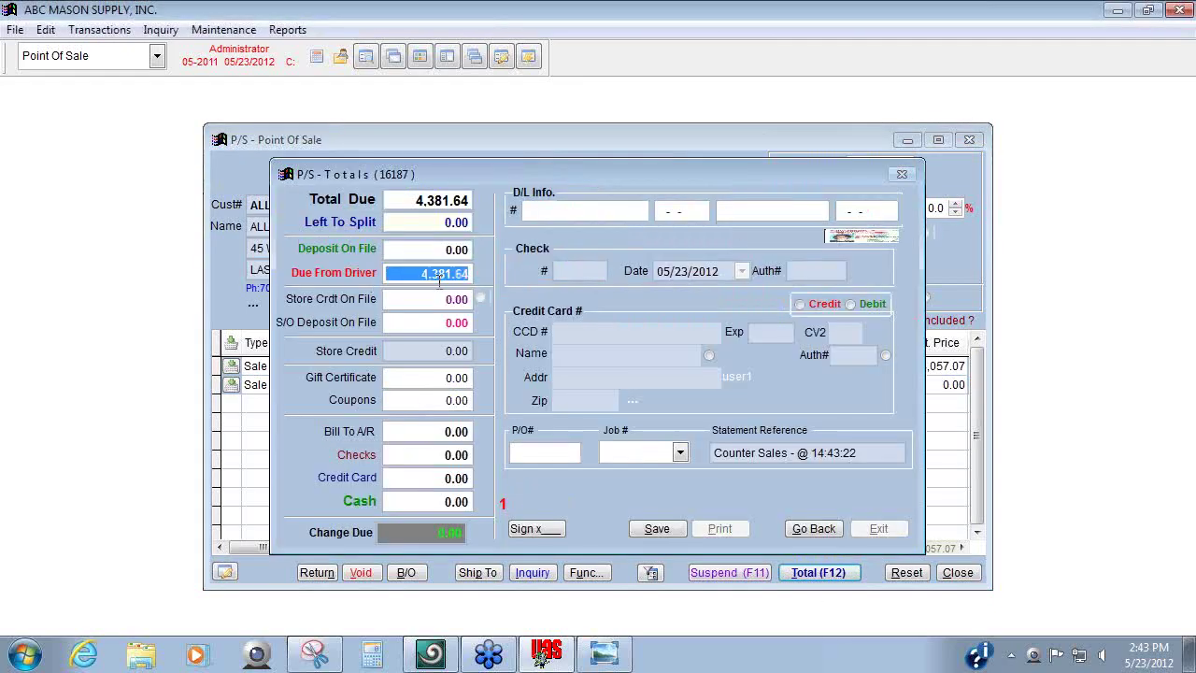
# Move the 4,381.64 from Due From Driver to Cash, save, and preview the invoice on screen
pyautogui.press('Delete')
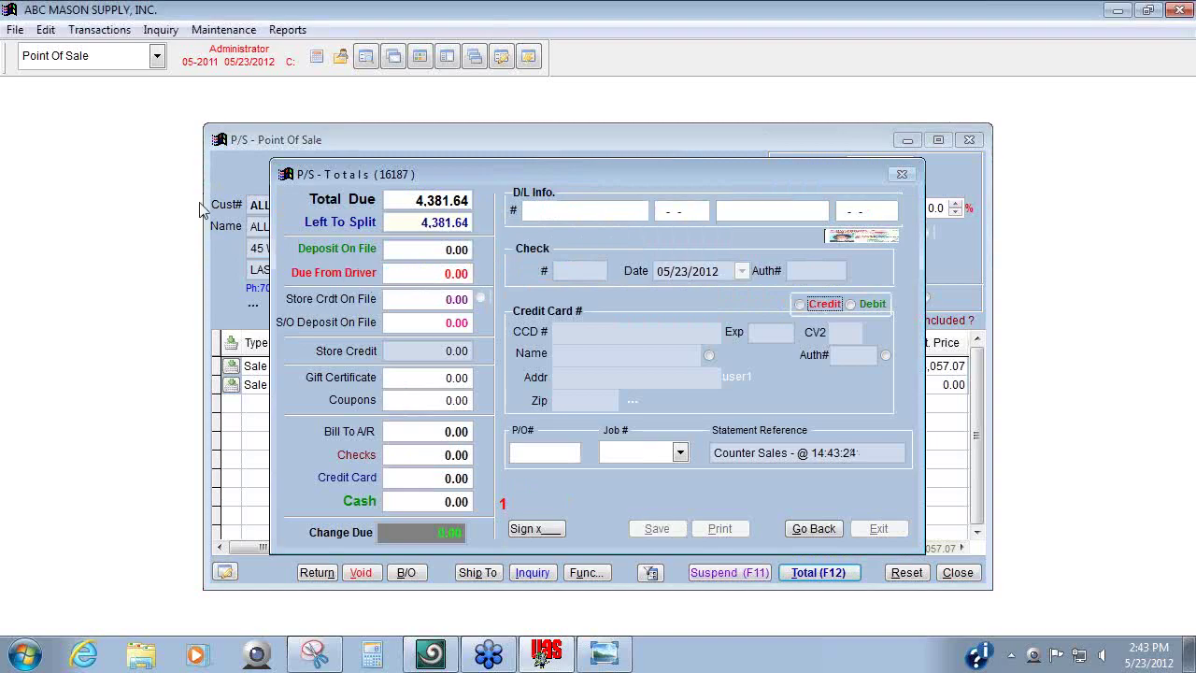
pyautogui.click(396, 435)
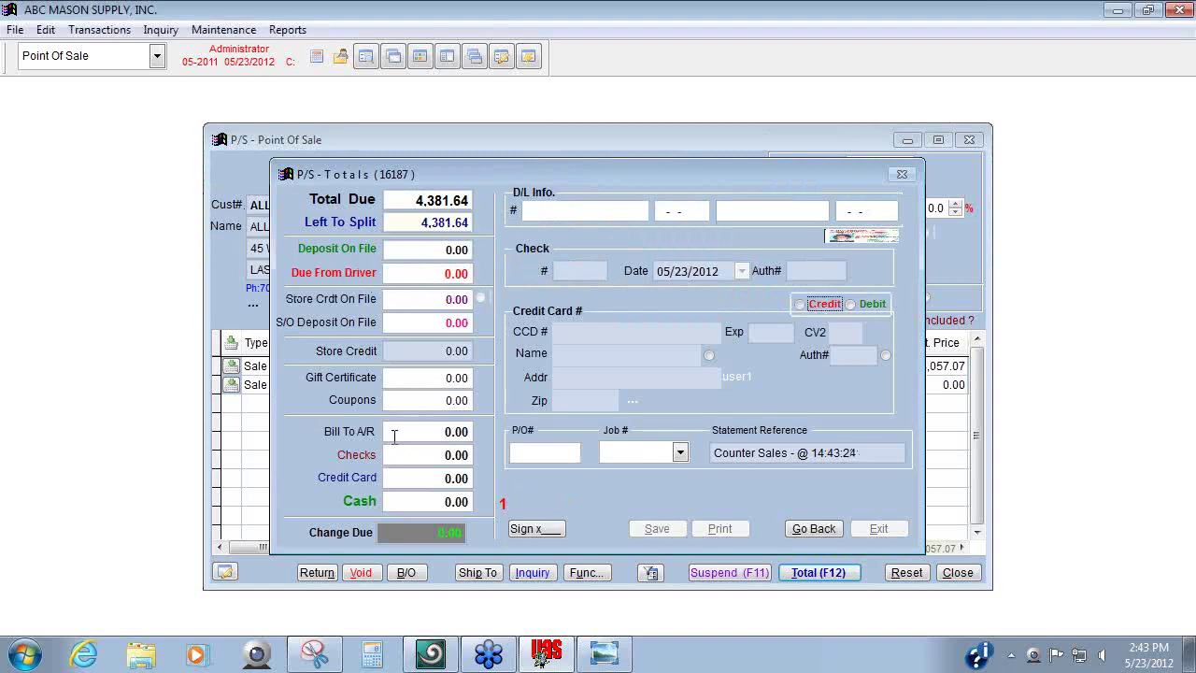
pyautogui.click(398, 500)
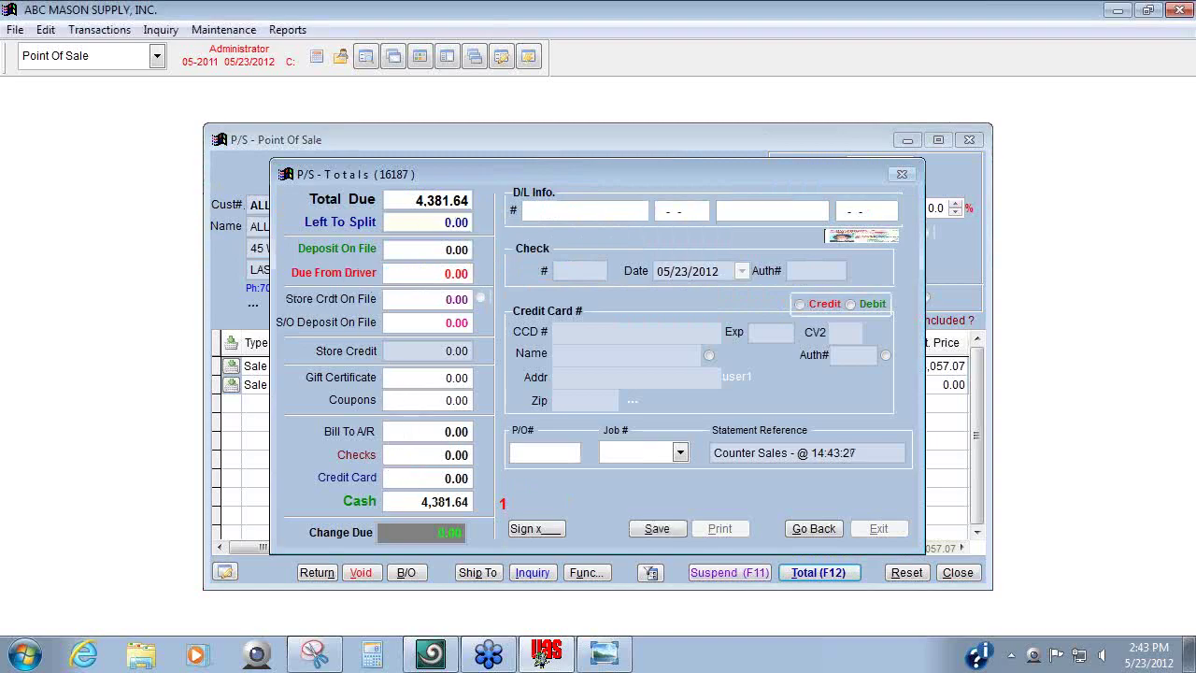
pyautogui.click(643, 532)
pyautogui.click(720, 528)
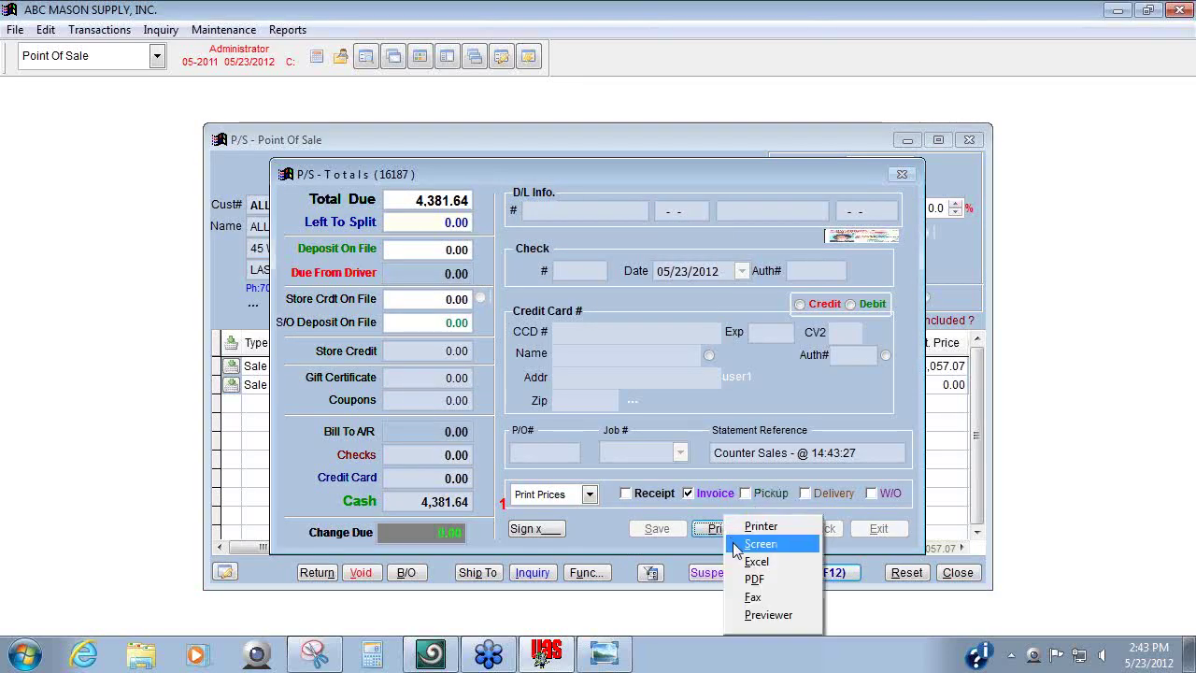
pyautogui.click(738, 542)
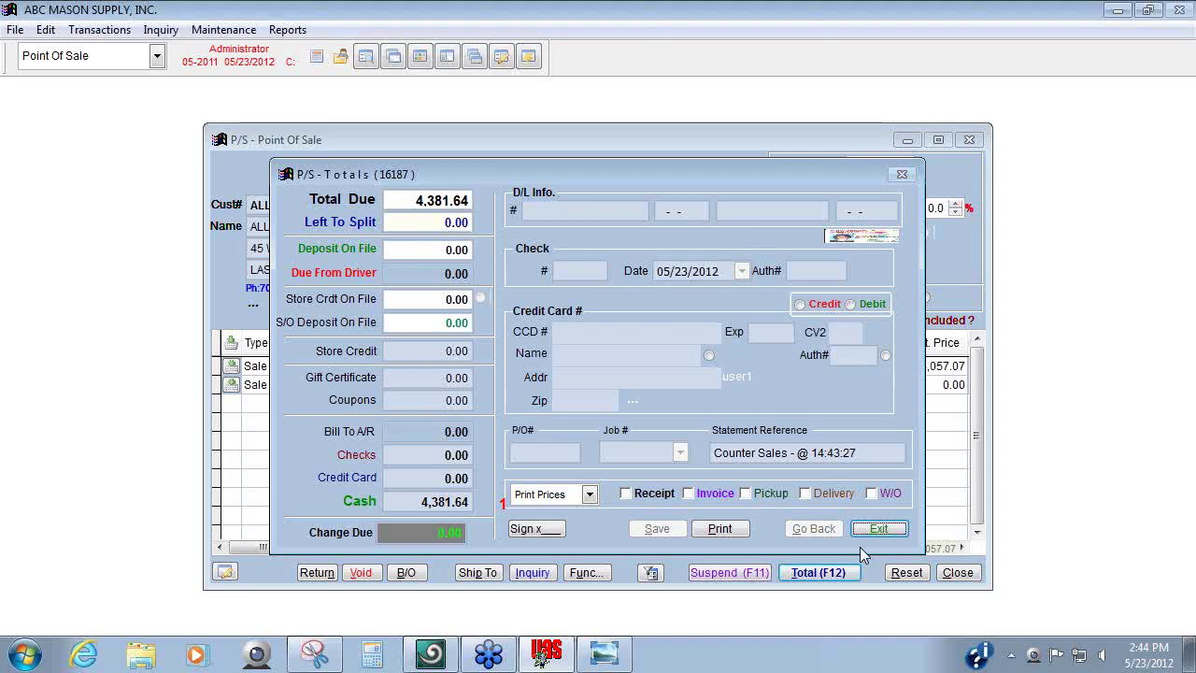
pyautogui.click(877, 529)
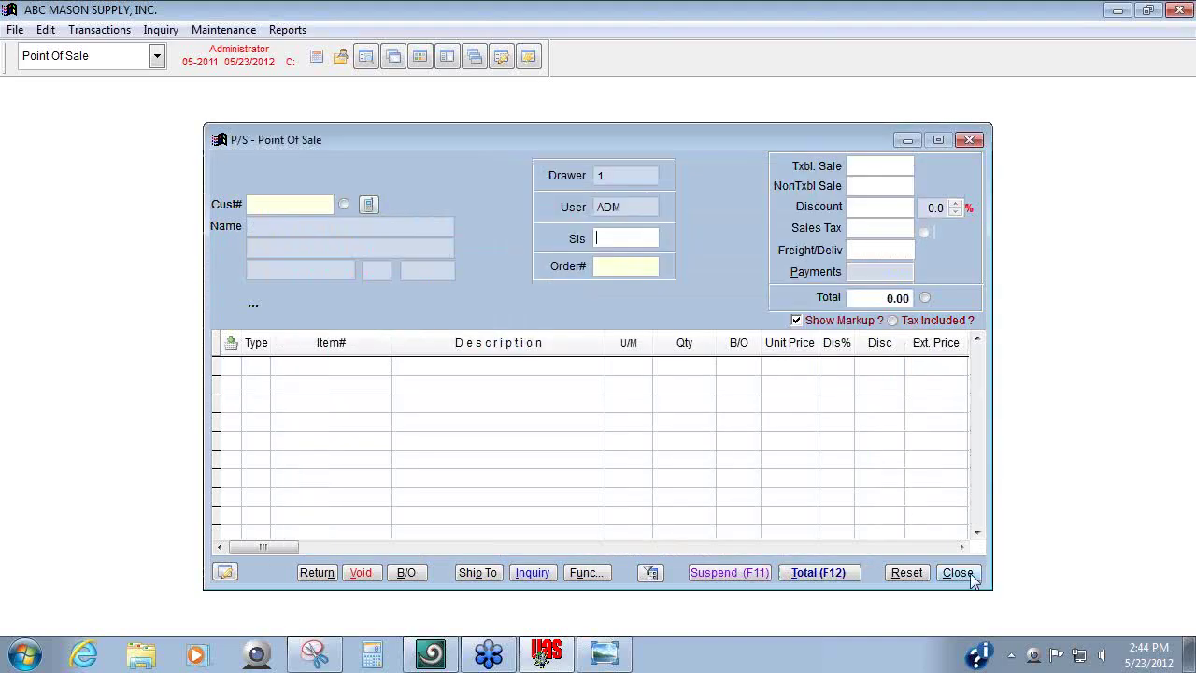
# Close the Point Of Sale form
pyautogui.click(958, 572)
pyautogui.click(666, 389)
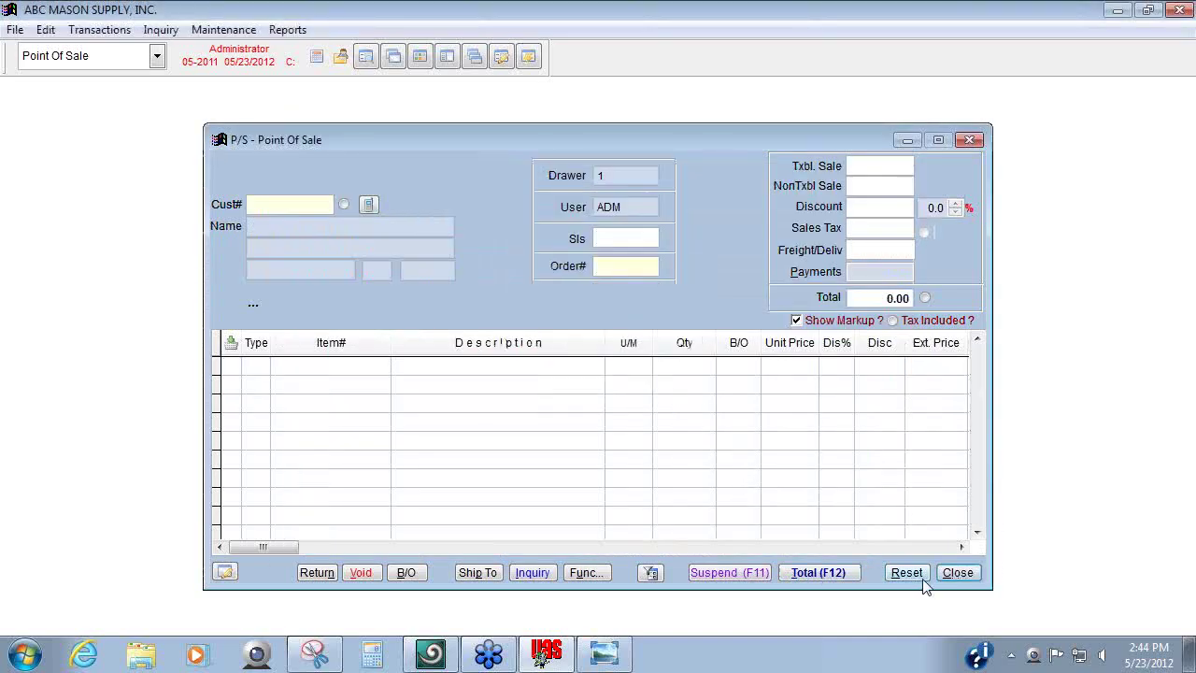
pyautogui.click(958, 571)
pyautogui.click(572, 391)
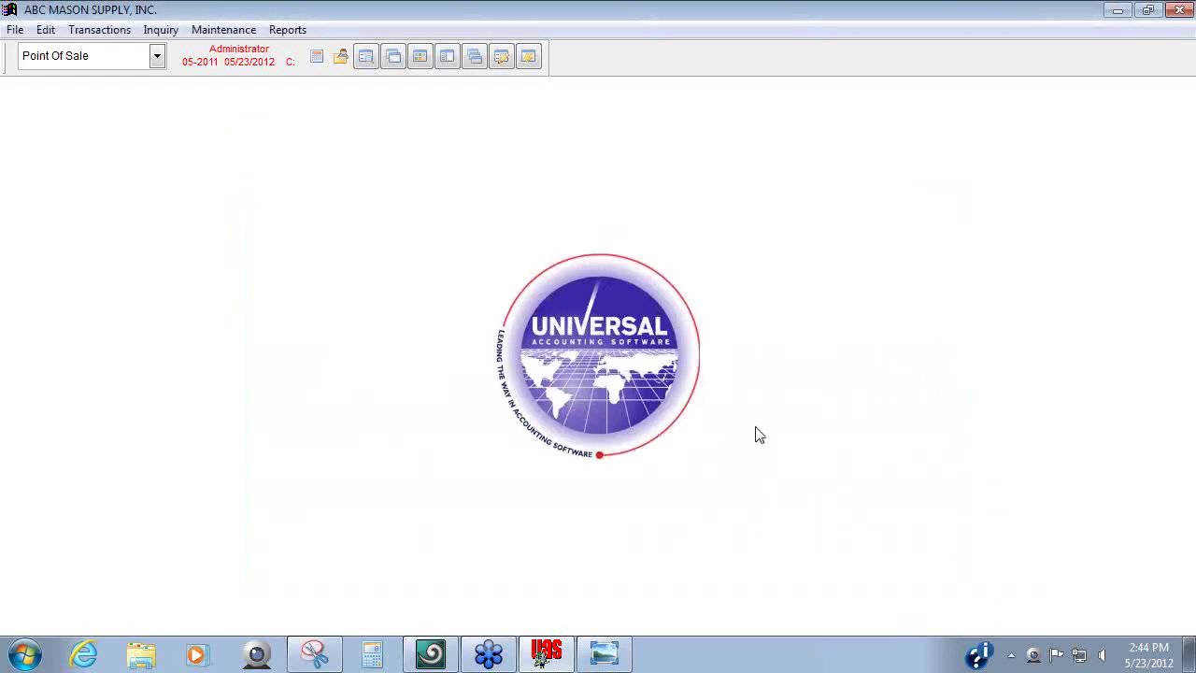
# Switch to the Inventory Control module and open the B/M block manufacturing menu
pyautogui.click(117, 56)
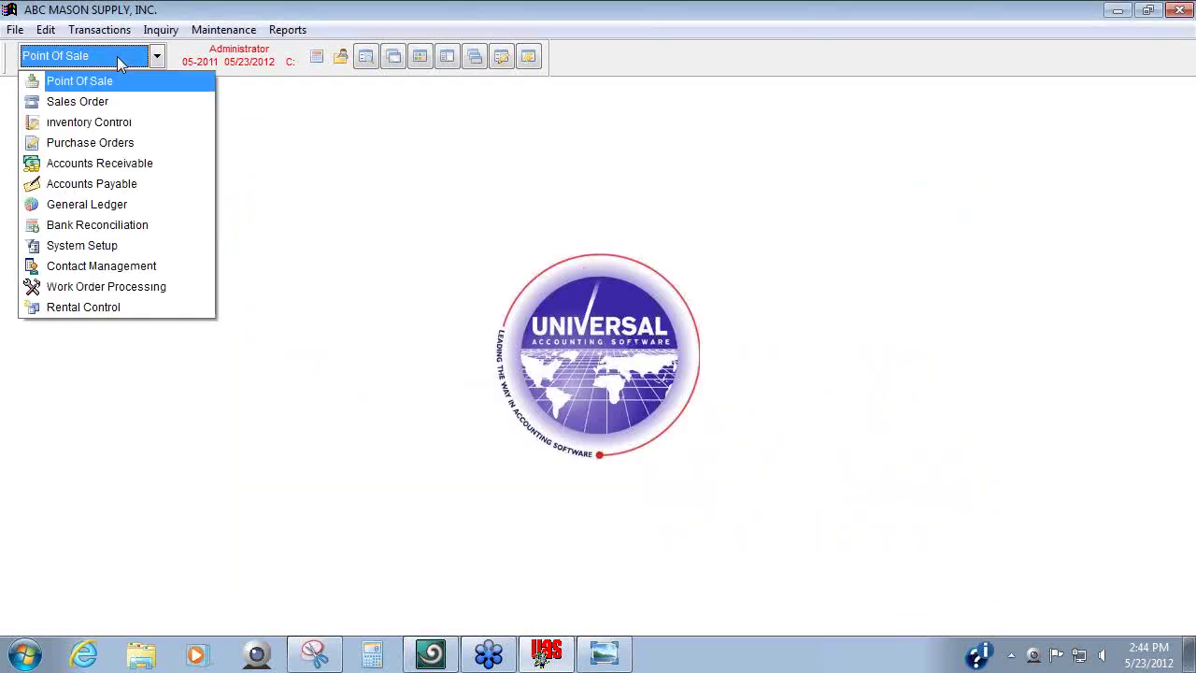
pyautogui.click(84, 119)
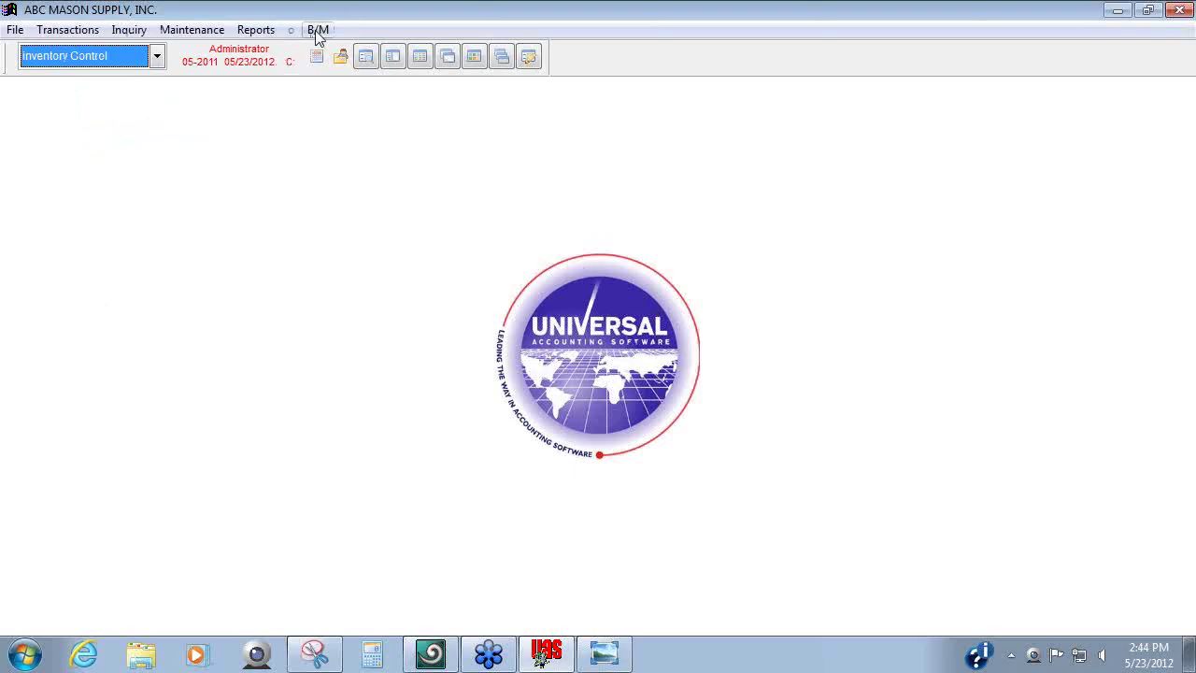
pyautogui.click(318, 30)
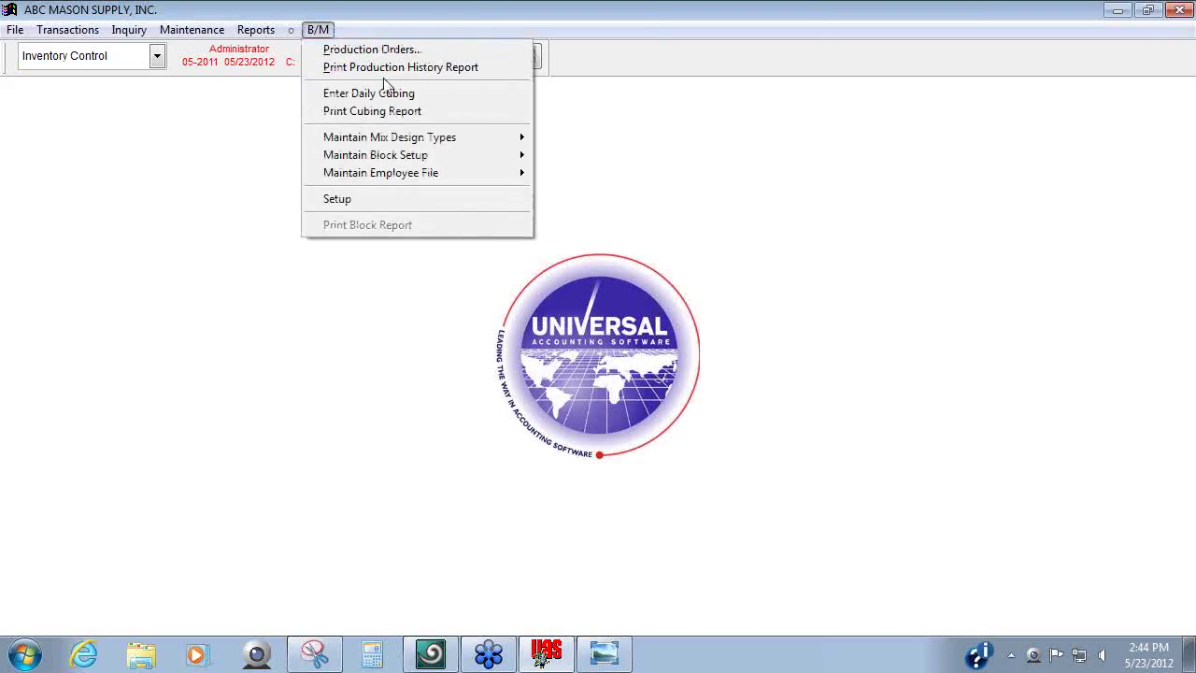
pyautogui.moveTo(396, 146)
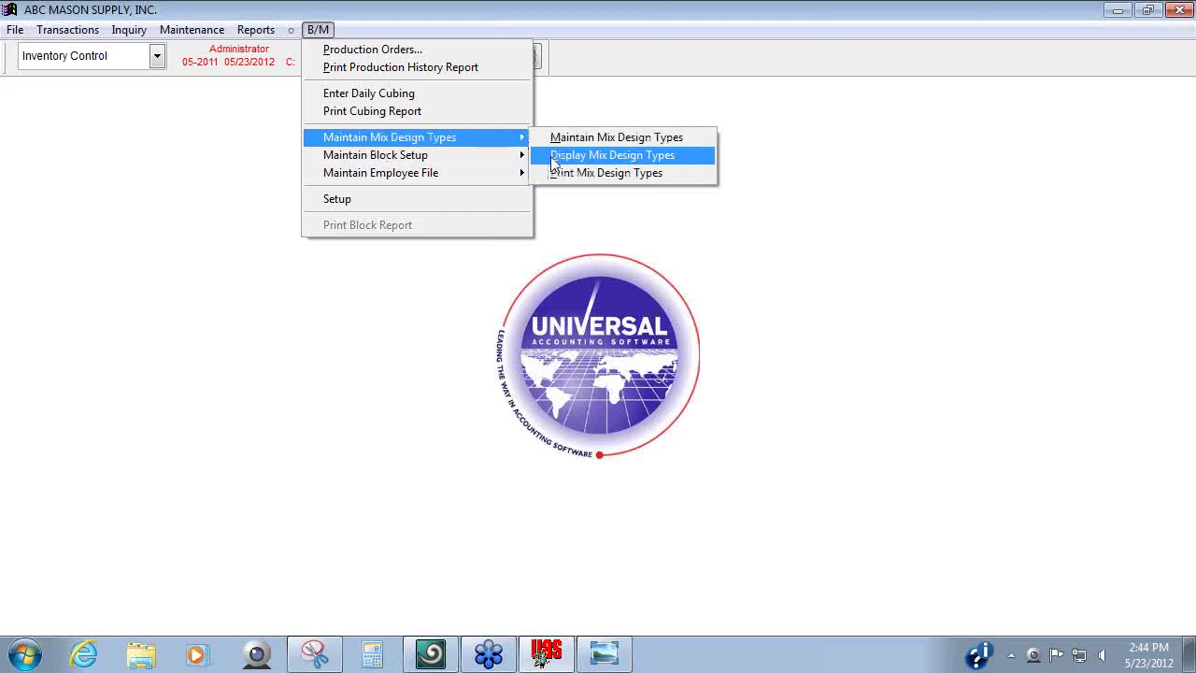
pyautogui.click(553, 159)
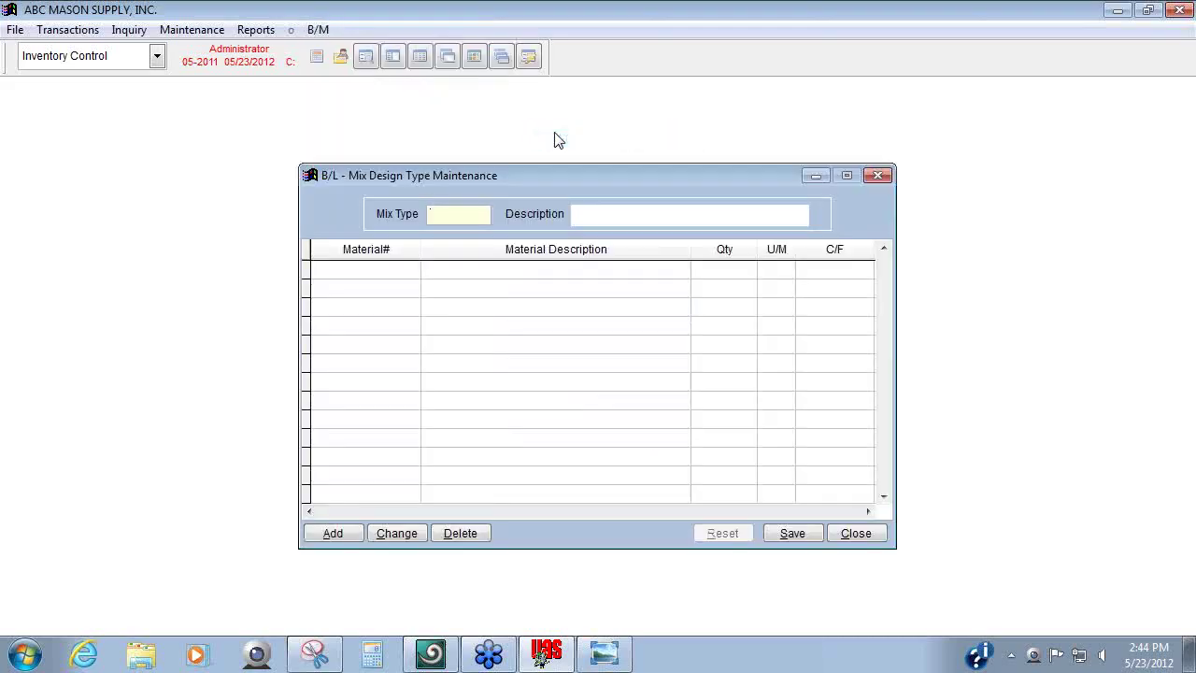
pyautogui.write('M21')
pyautogui.press('Tab')
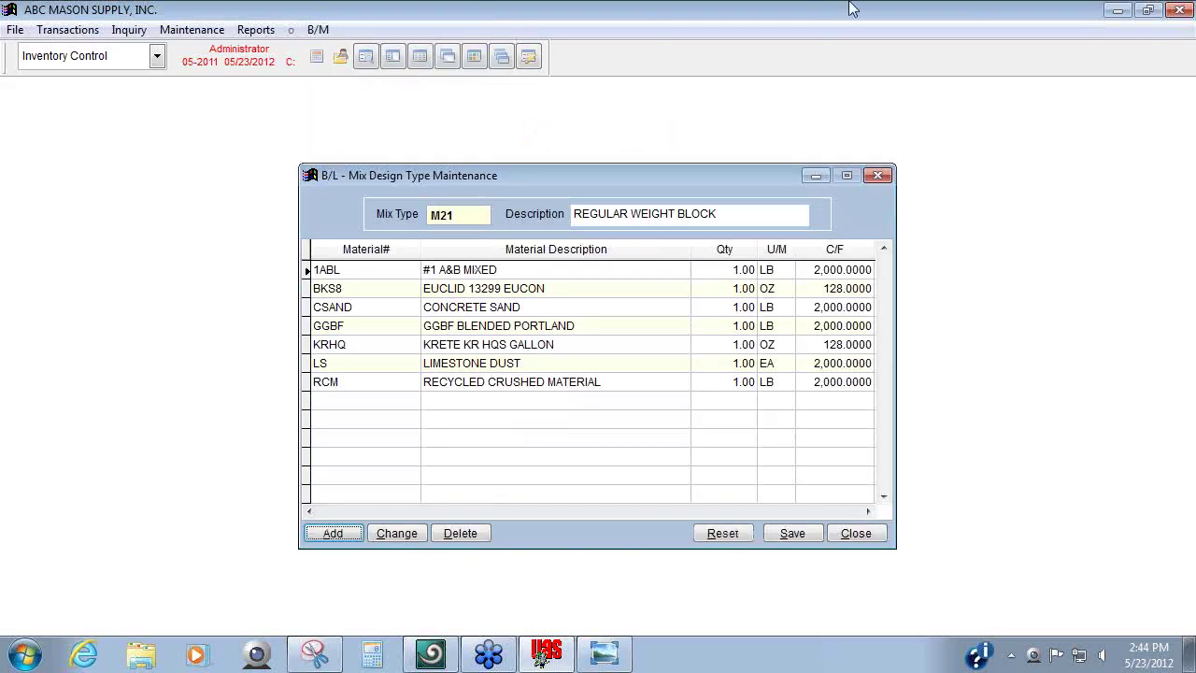
pyautogui.click(859, 538)
pyautogui.click(318, 29)
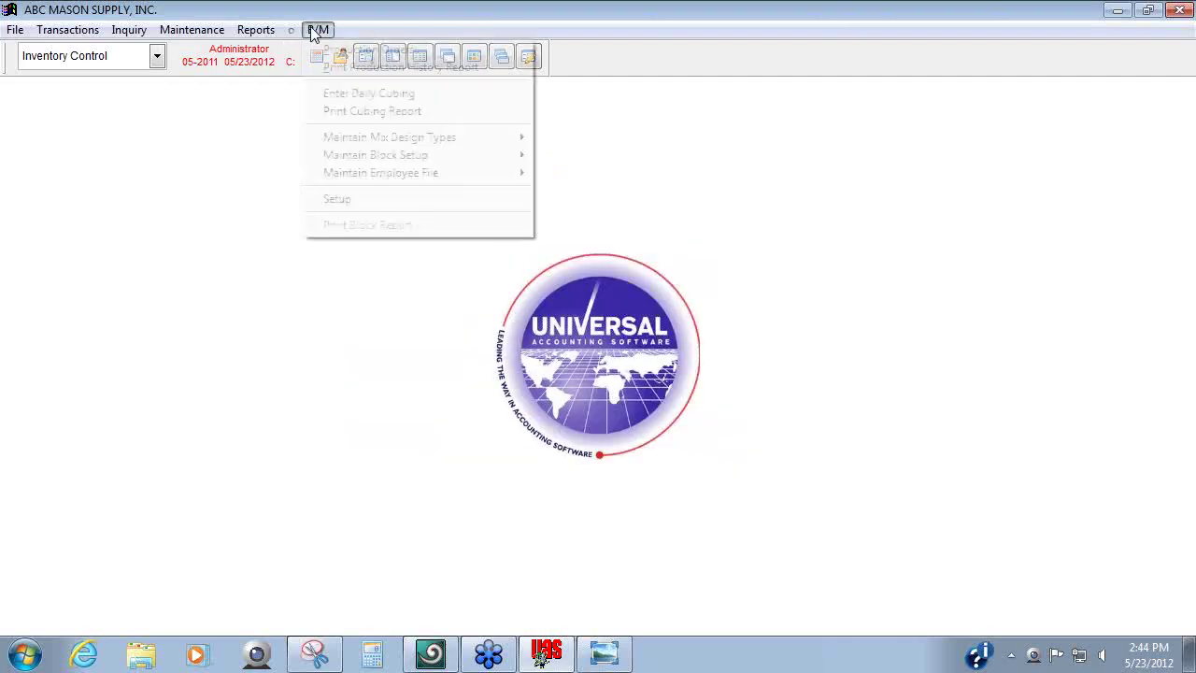
pyautogui.moveTo(365, 137)
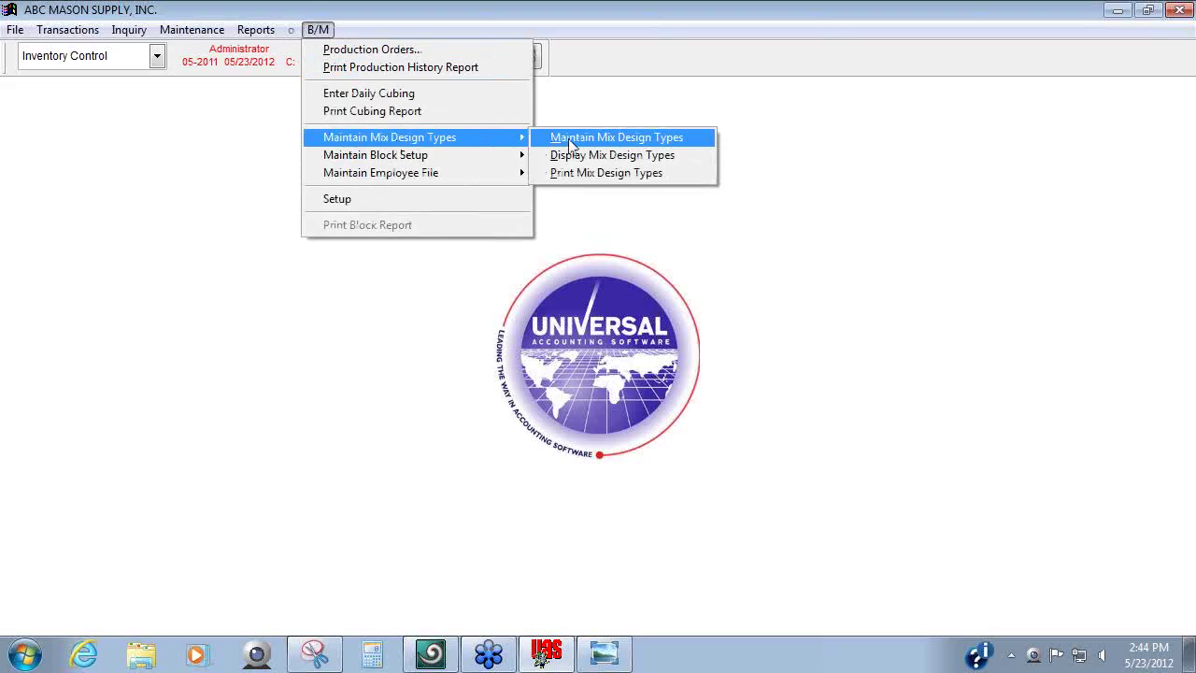
pyautogui.click(612, 156)
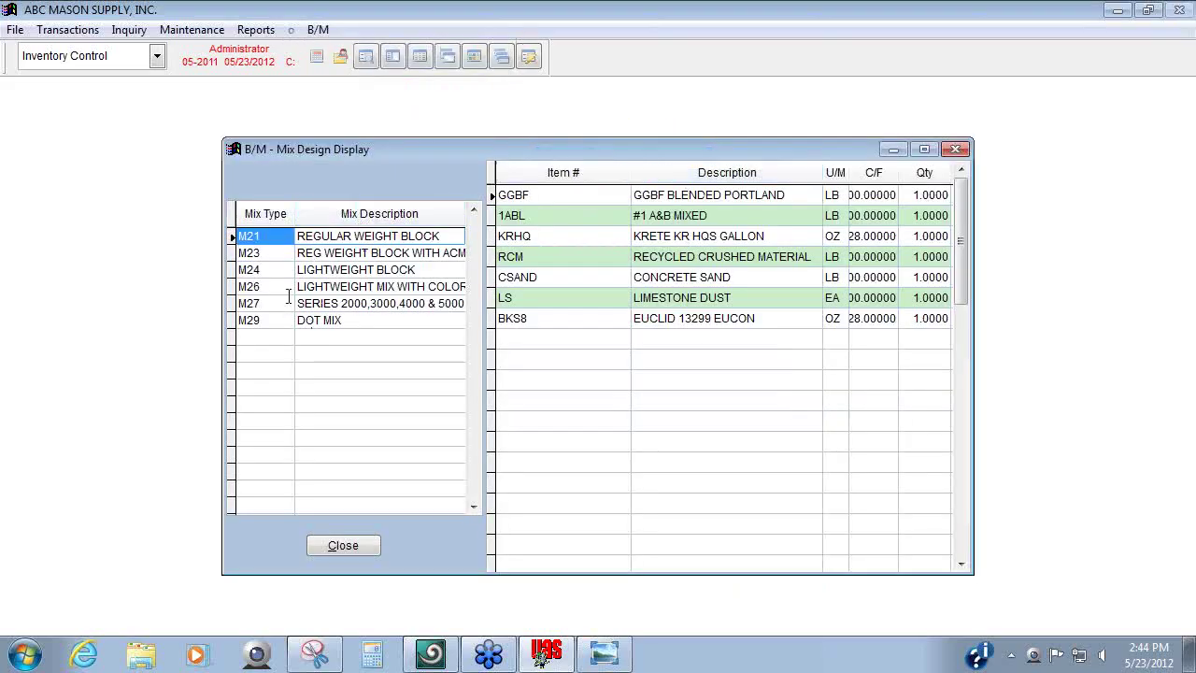
pyautogui.click(319, 552)
pyautogui.click(317, 29)
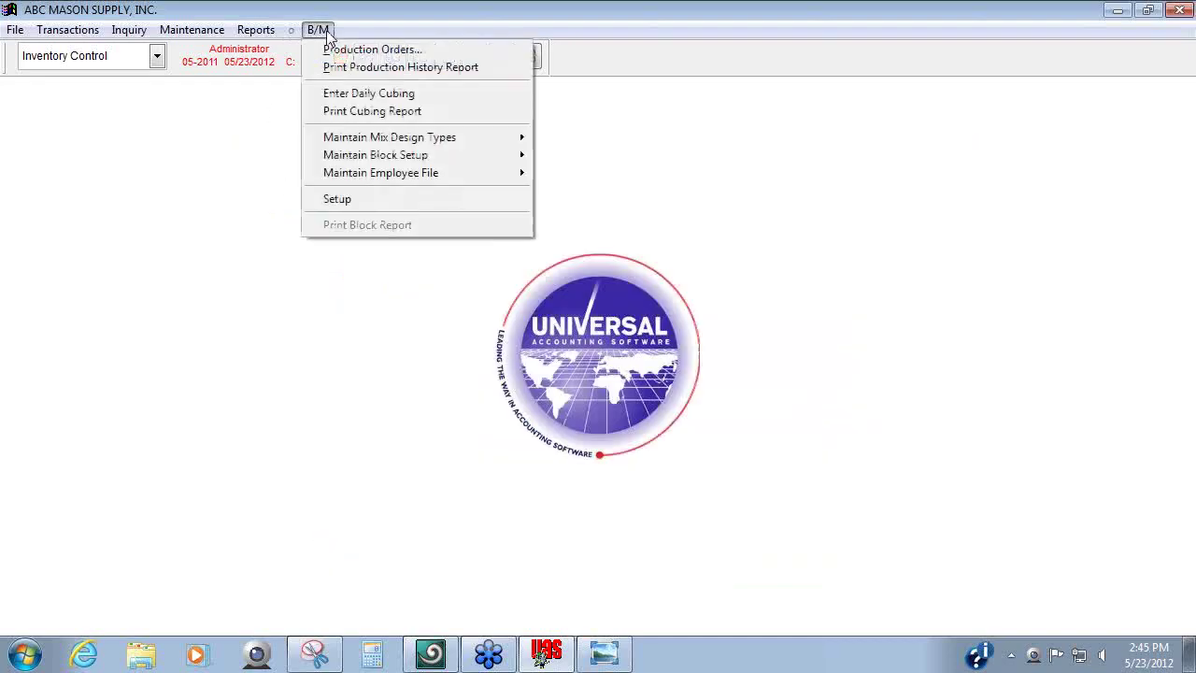
pyautogui.moveTo(349, 163)
pyautogui.click(561, 155)
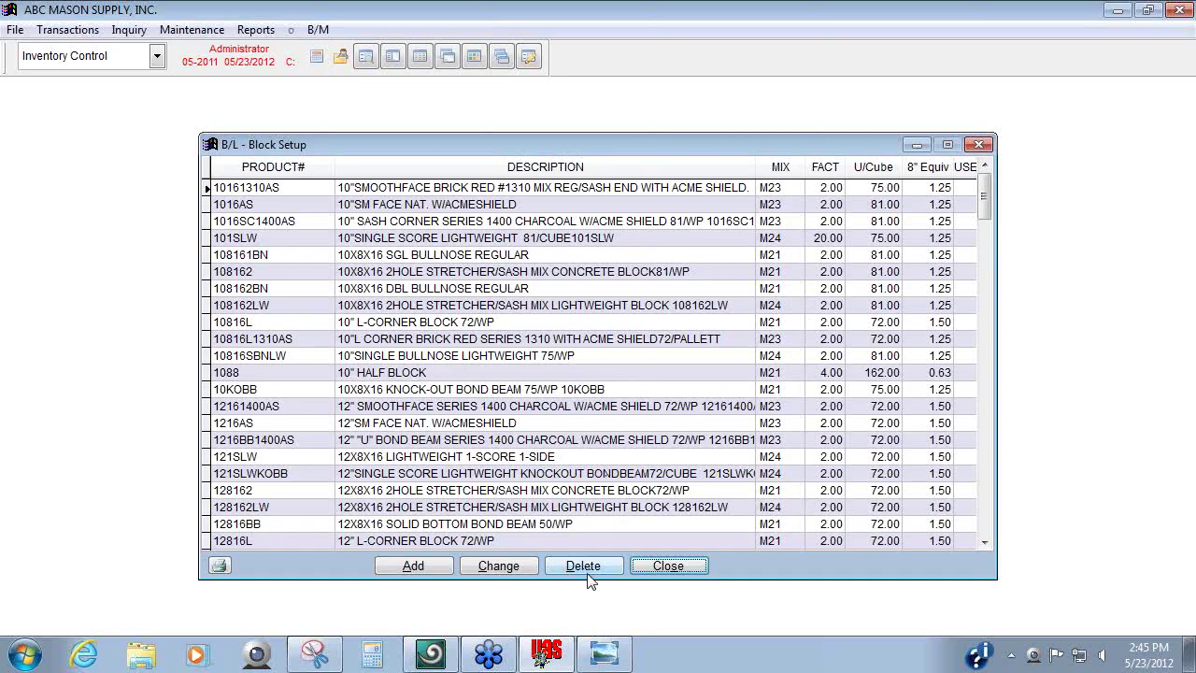
pyautogui.click(668, 567)
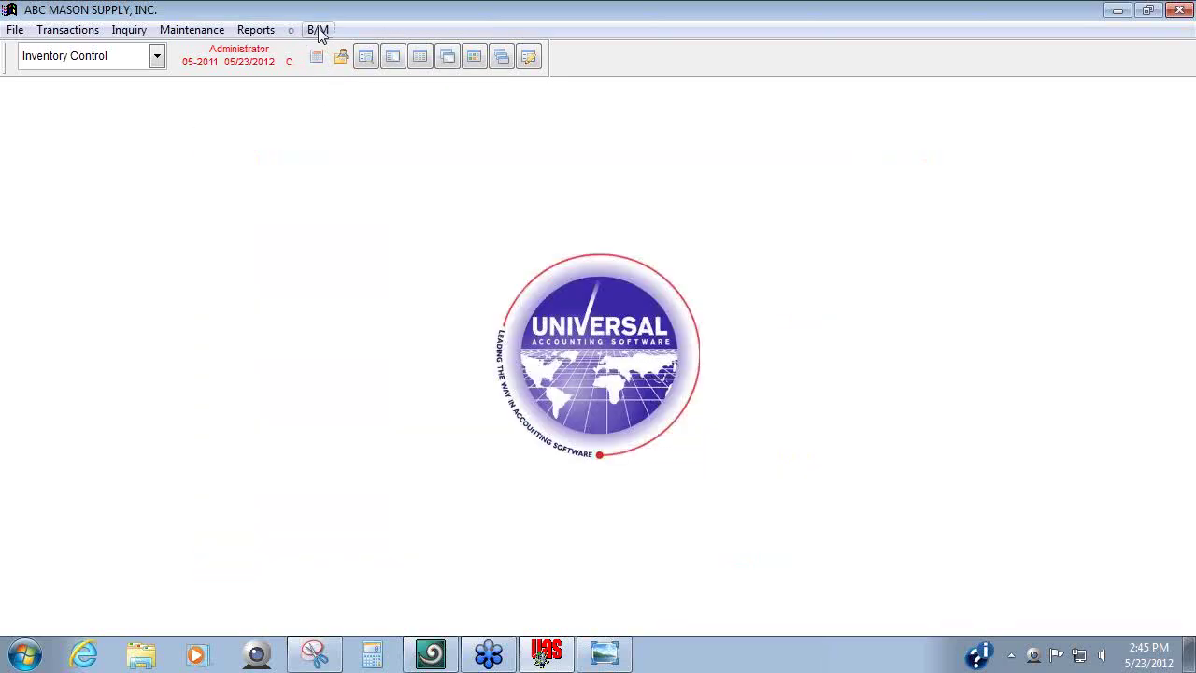
pyautogui.click(318, 30)
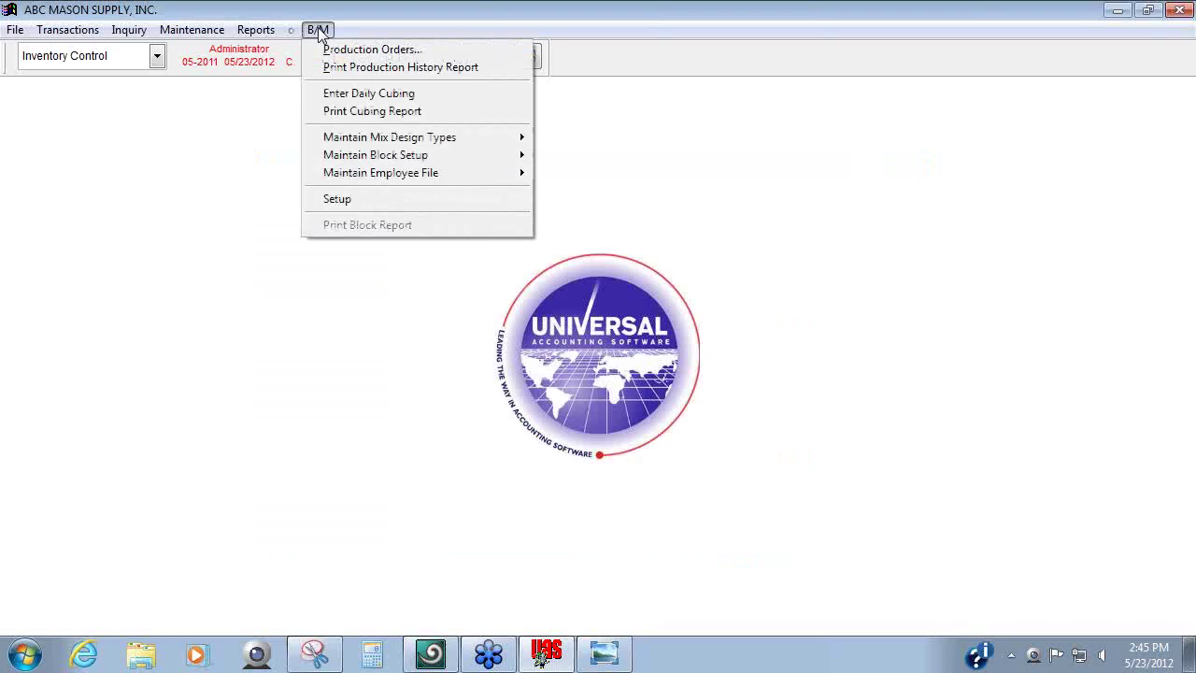
# Open production order P0479 from the production orders list, including completed orders
pyautogui.click(326, 49)
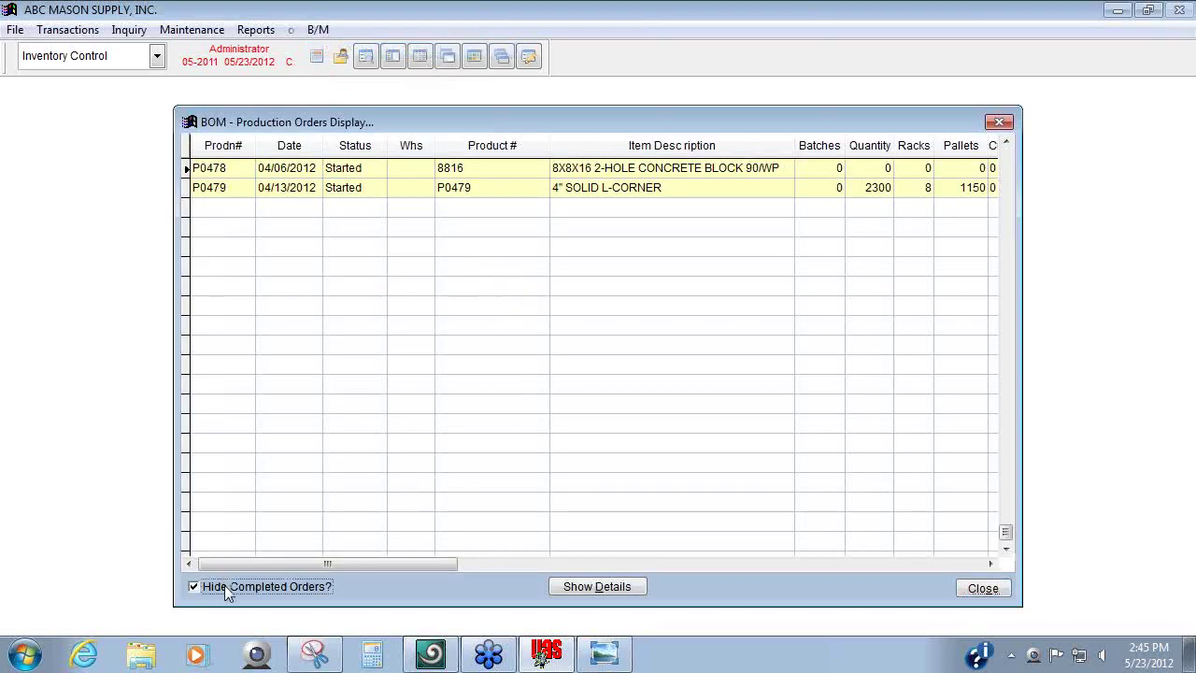
pyautogui.click(224, 589)
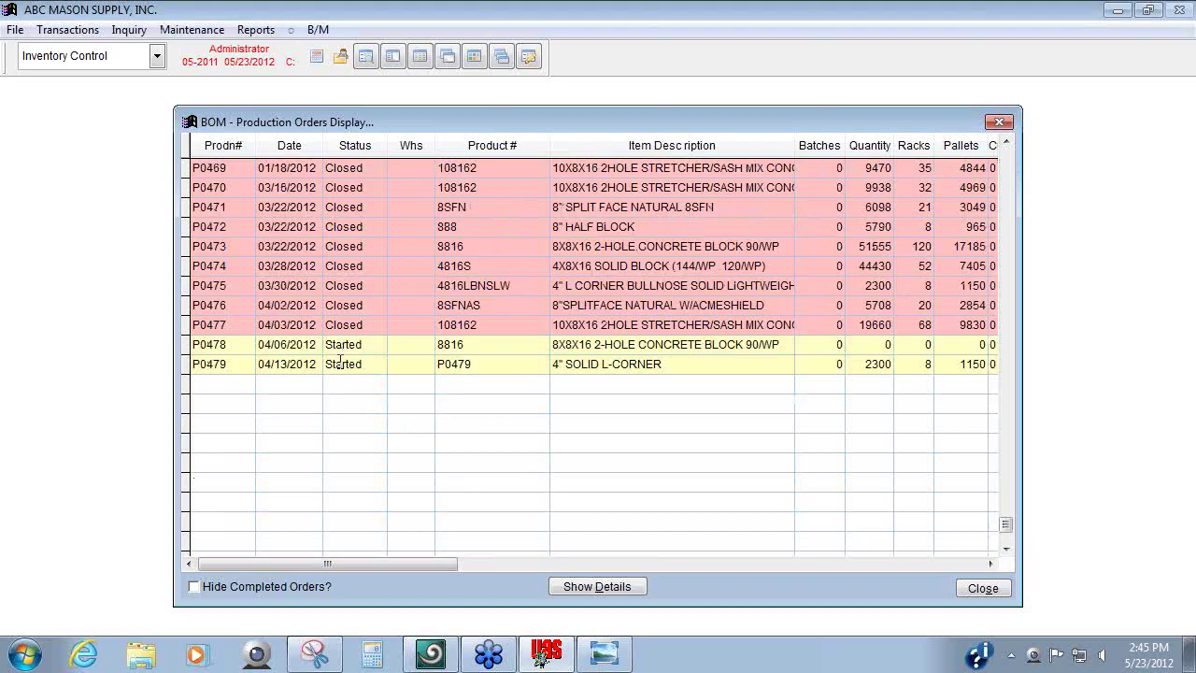
pyautogui.click(441, 367)
pyautogui.click(616, 589)
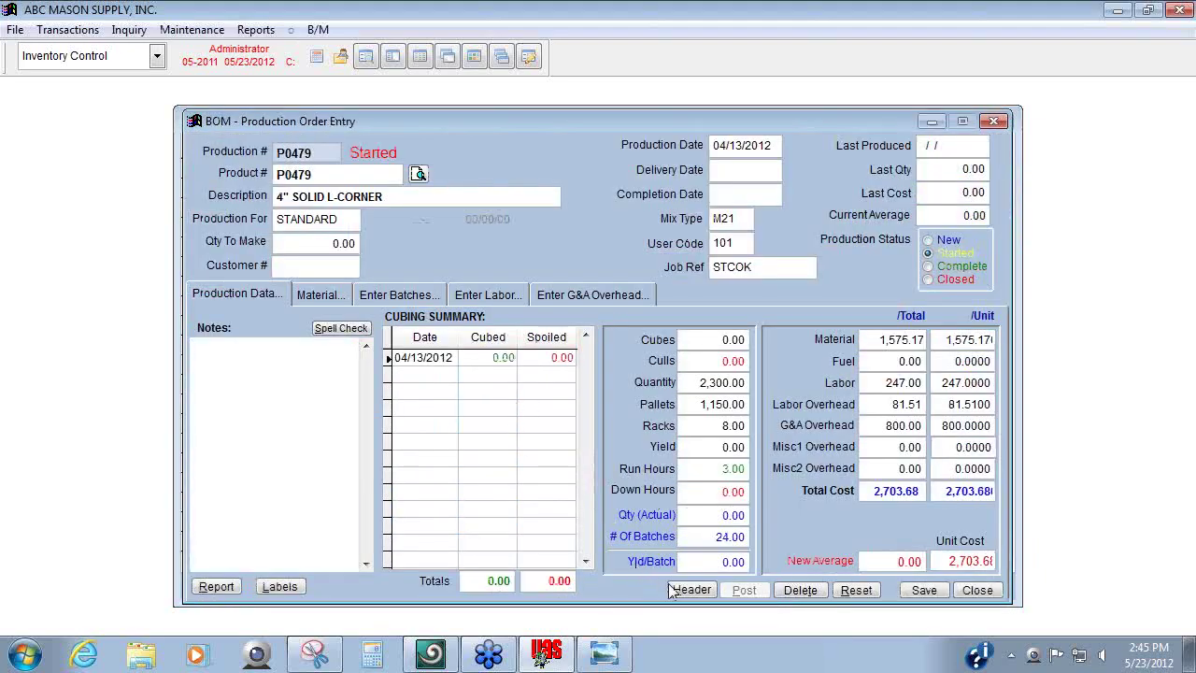
# Review P0479's header info with the STCOK job reference, leave it unchanged, and show its batches
pyautogui.click(671, 590)
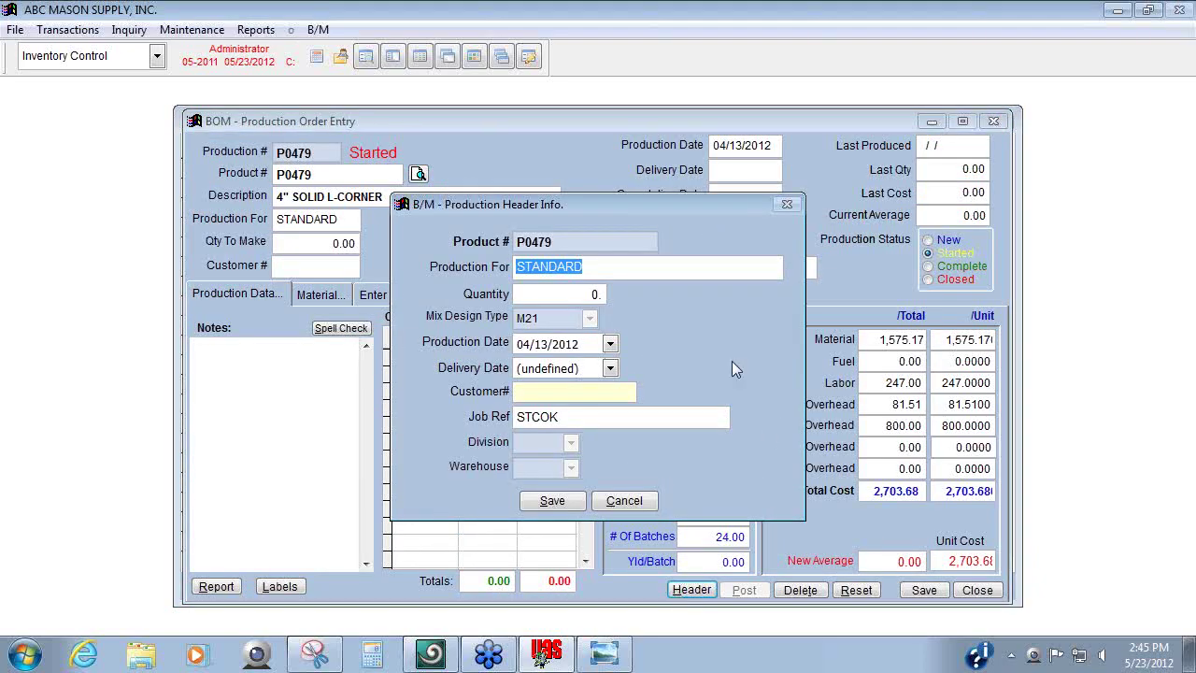
pyautogui.click(582, 417)
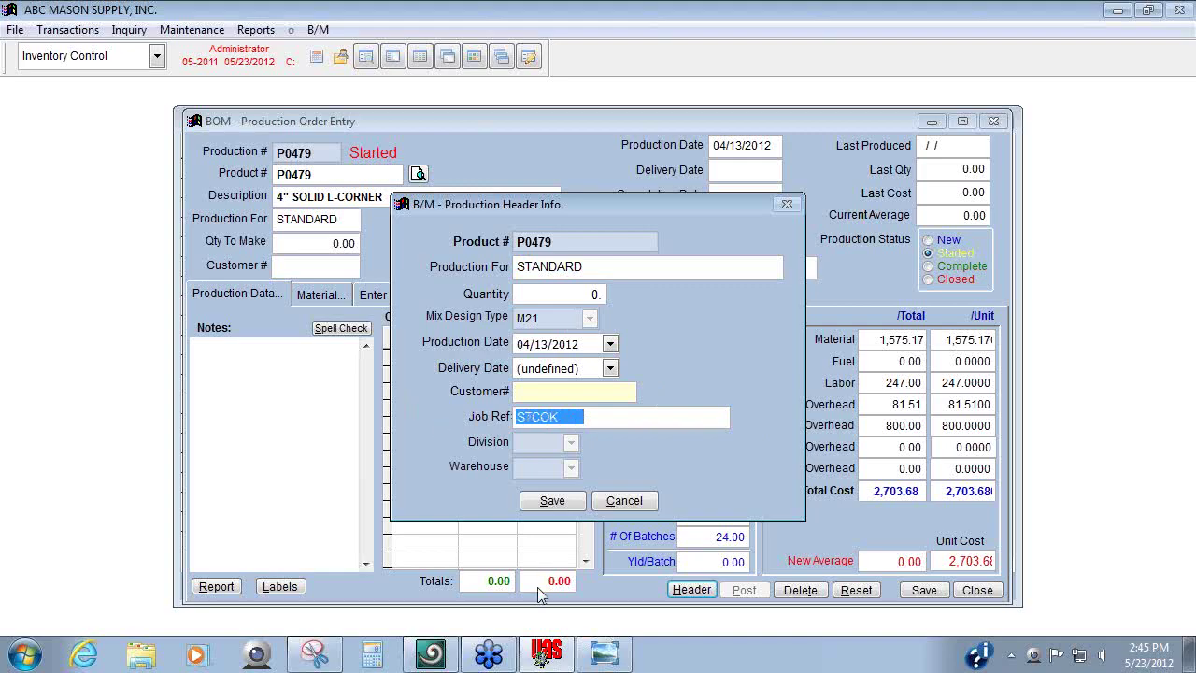
pyautogui.click(524, 392)
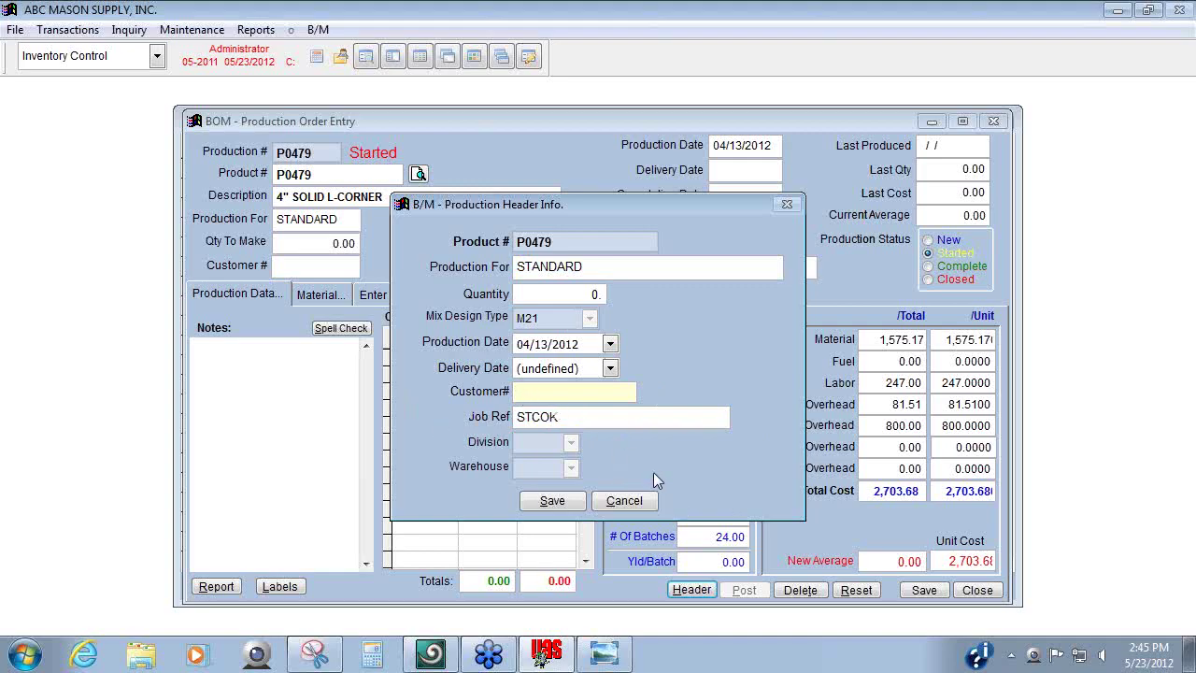
pyautogui.click(627, 501)
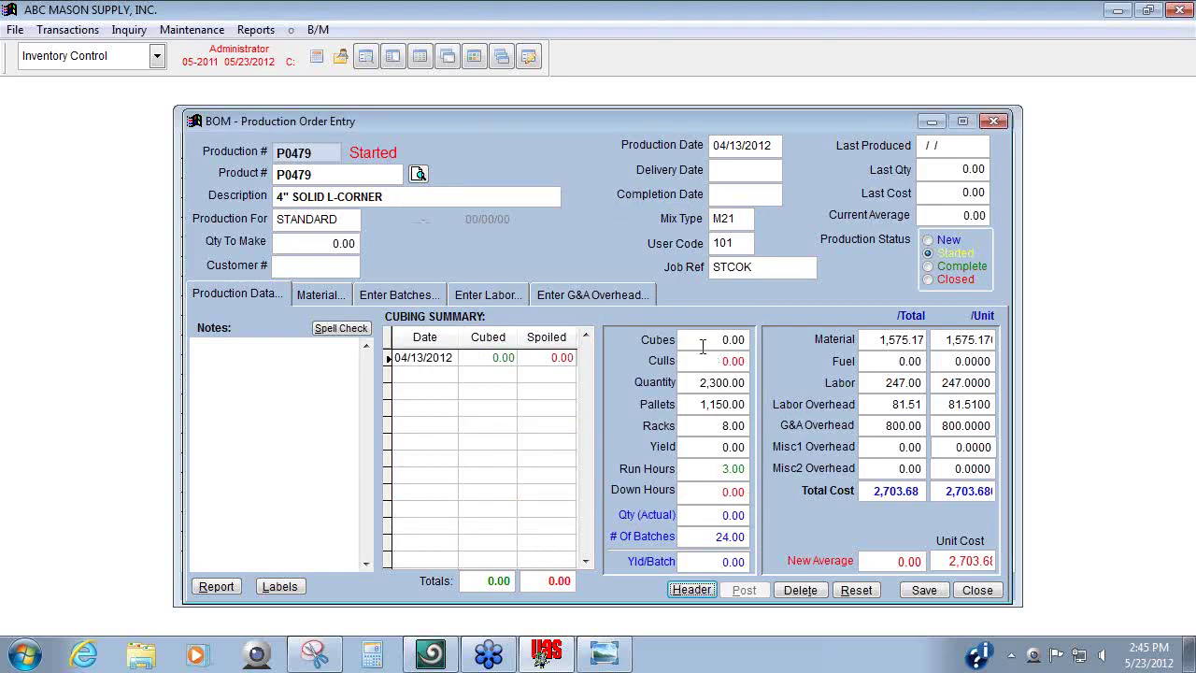
pyautogui.click(385, 296)
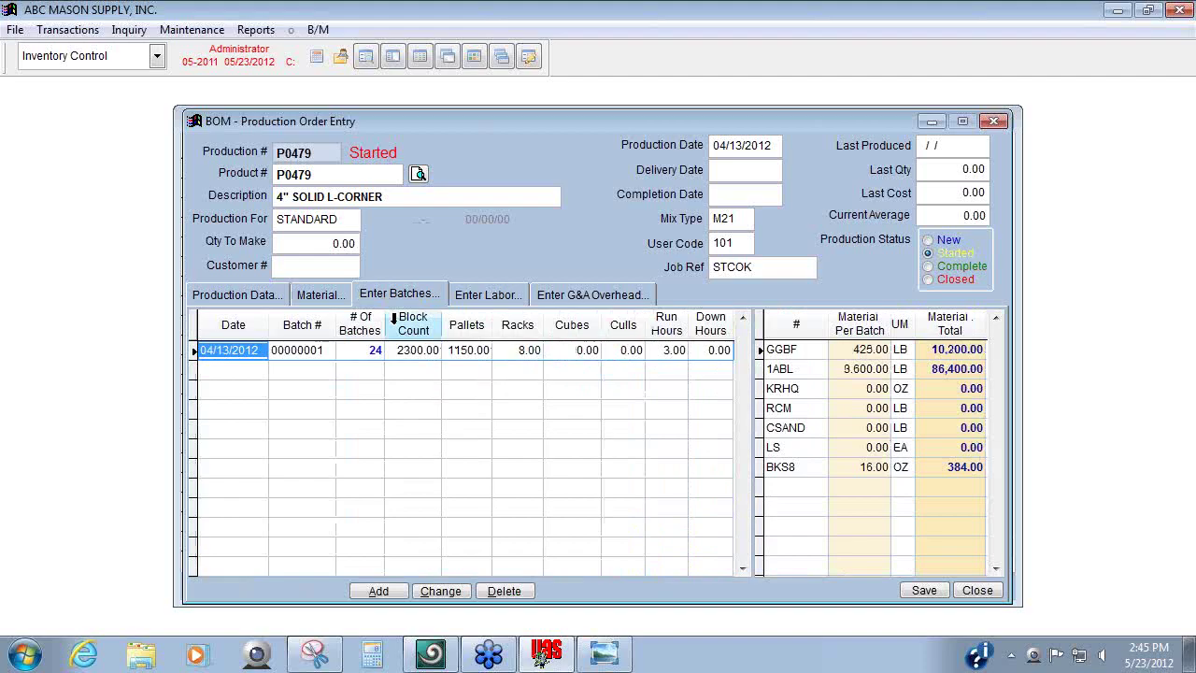
# Start a new batch count: 83 batches, 8541 blocks, 2847 pallets, 20 racks, 12 culls, 9 run hours, 1 down hour
pyautogui.click(378, 593)
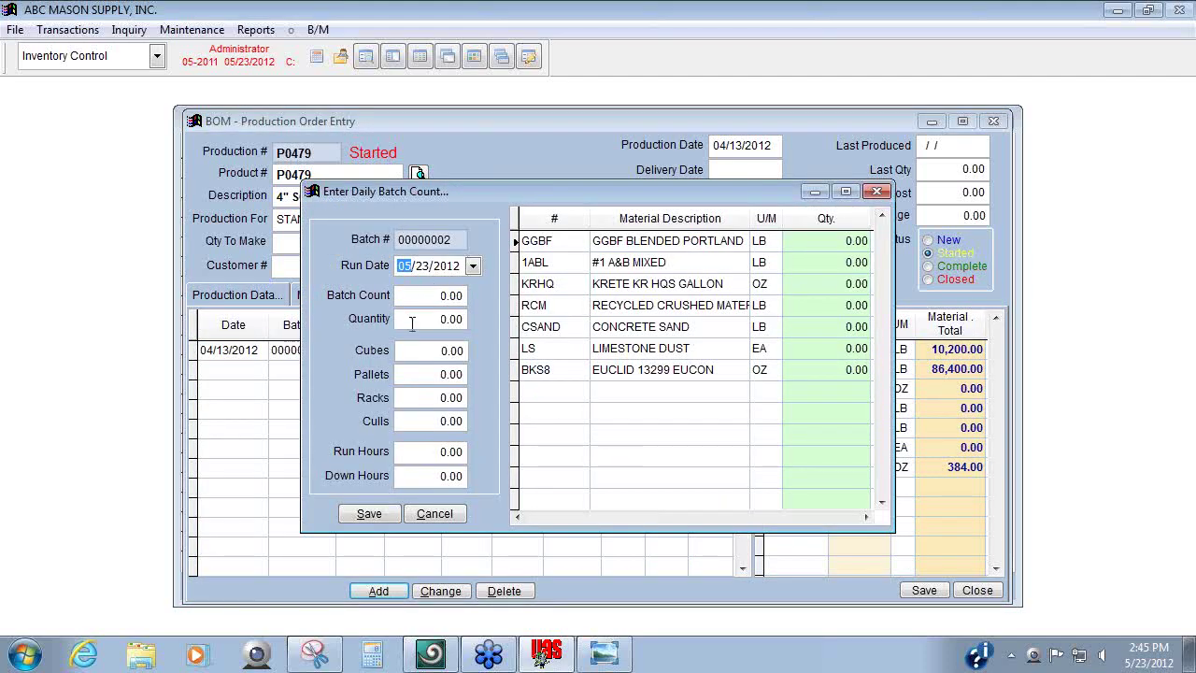
pyautogui.click(425, 293)
pyautogui.write('83')
pyautogui.press('Tab')
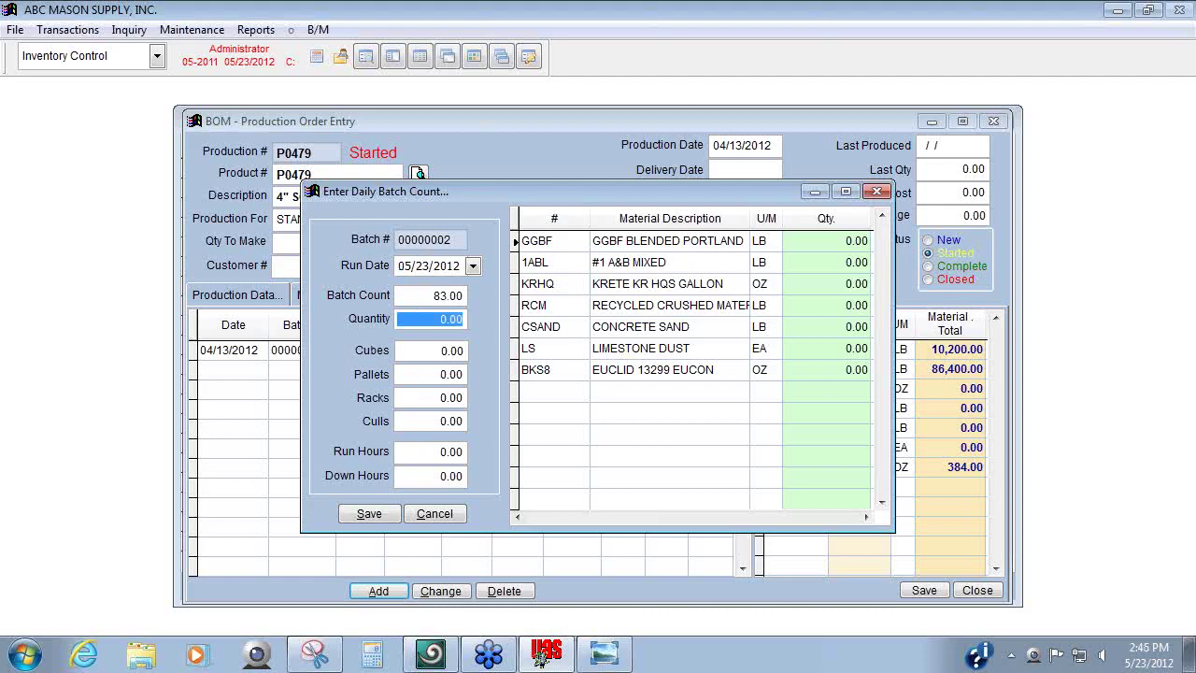
pyautogui.write('8541')
pyautogui.press('Tab')
pyautogui.press('Tab')
pyautogui.write('2847')
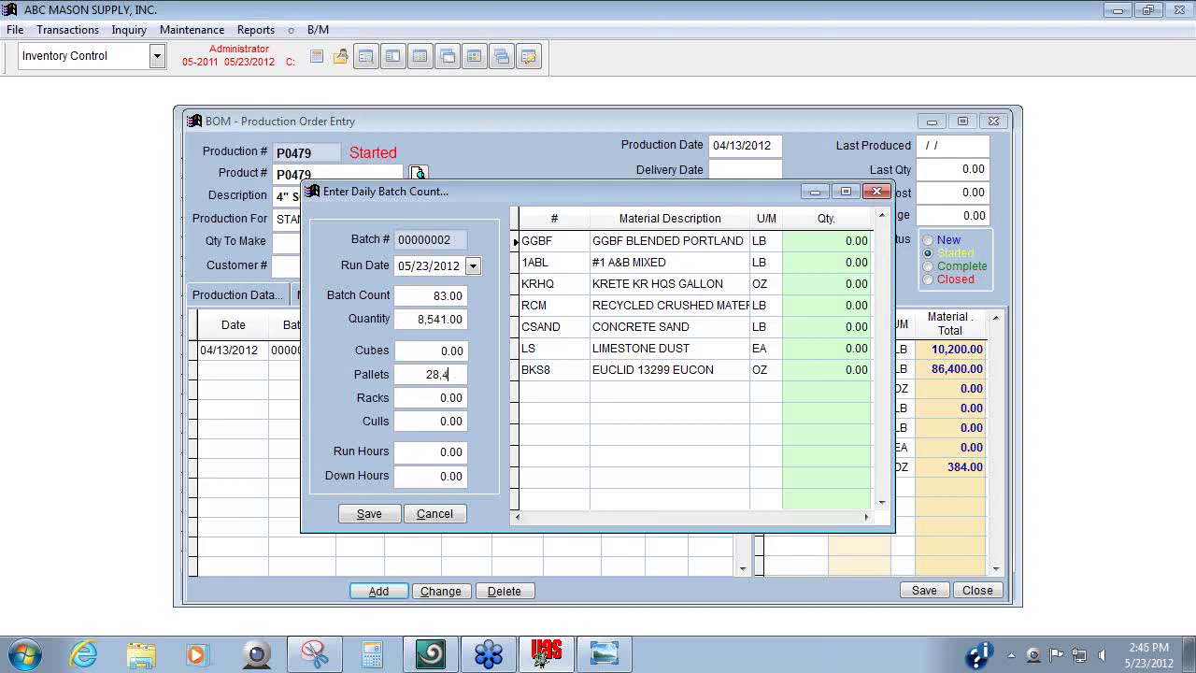
pyautogui.press('Tab')
pyautogui.write('20')
pyautogui.press('Tab')
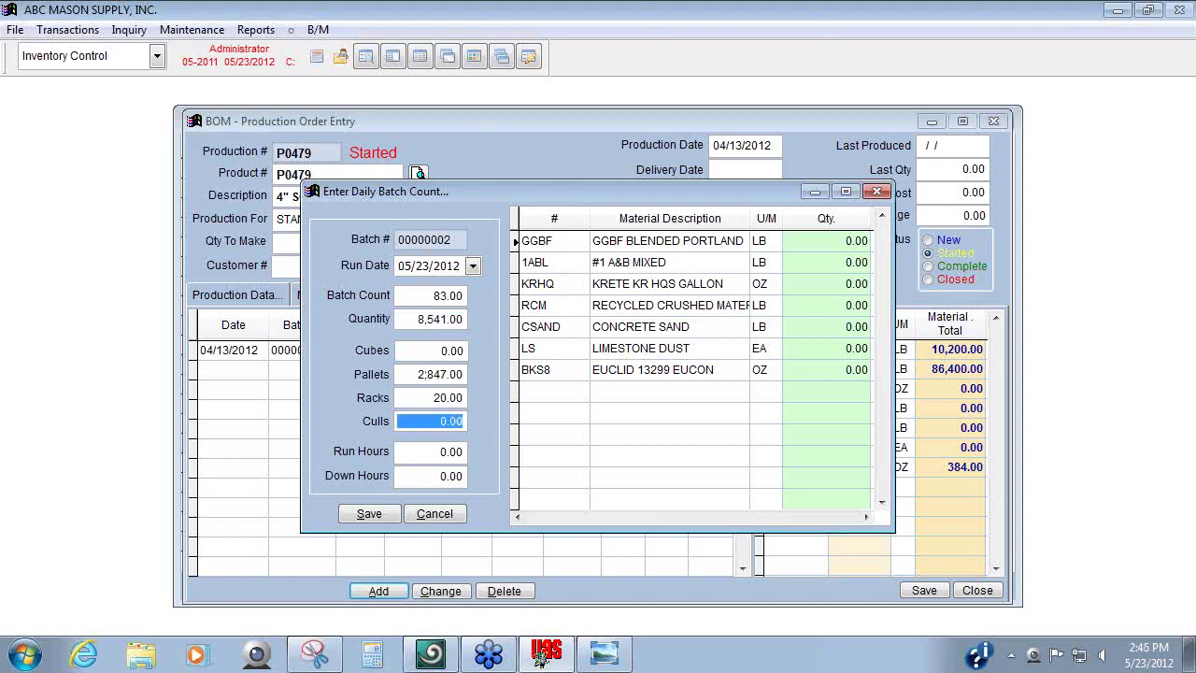
pyautogui.write('12')
pyautogui.press('Tab')
pyautogui.write('9')
pyautogui.press('Tab')
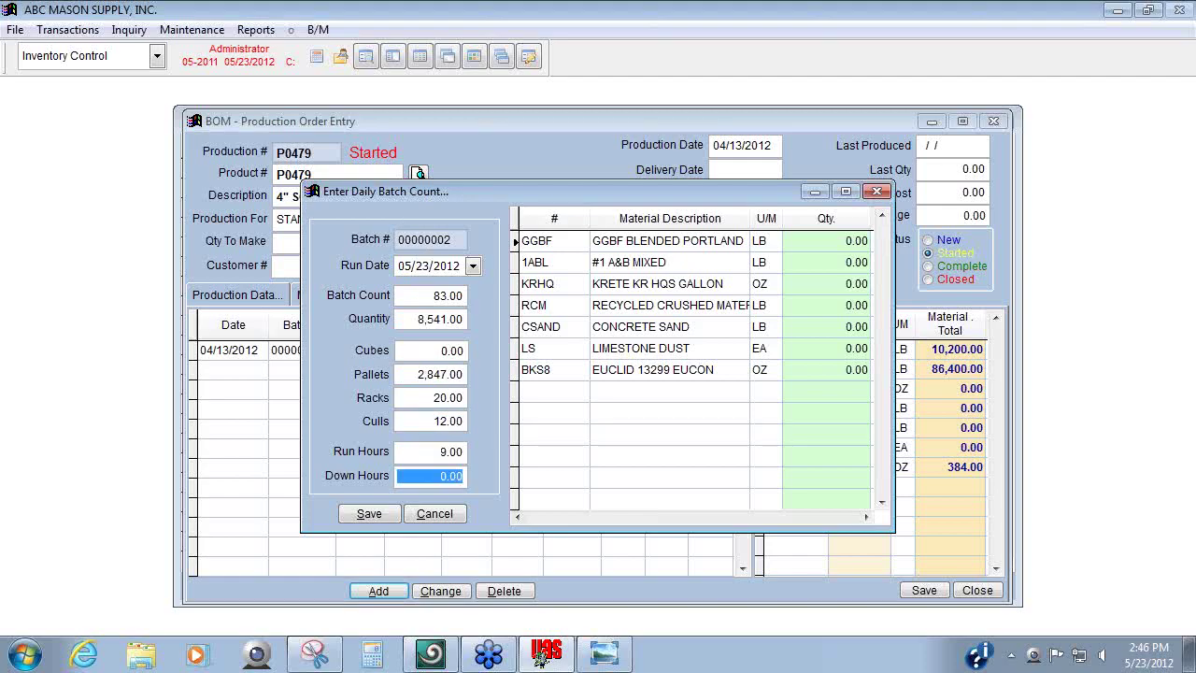
pyautogui.write('1')
pyautogui.press('Tab')
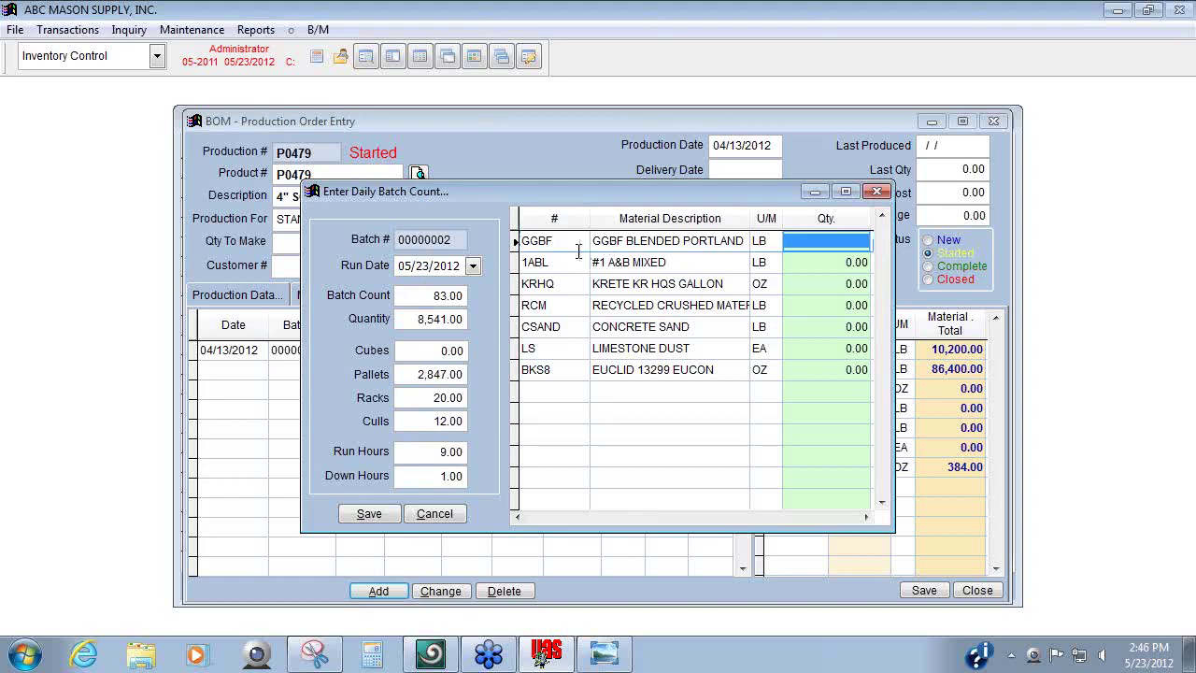
# Enter material quantities GGBF 425, 1ABL 2700, RCM 0, CSAND 800, then 16, and save the batch
pyautogui.write('425')
pyautogui.press('Tab')
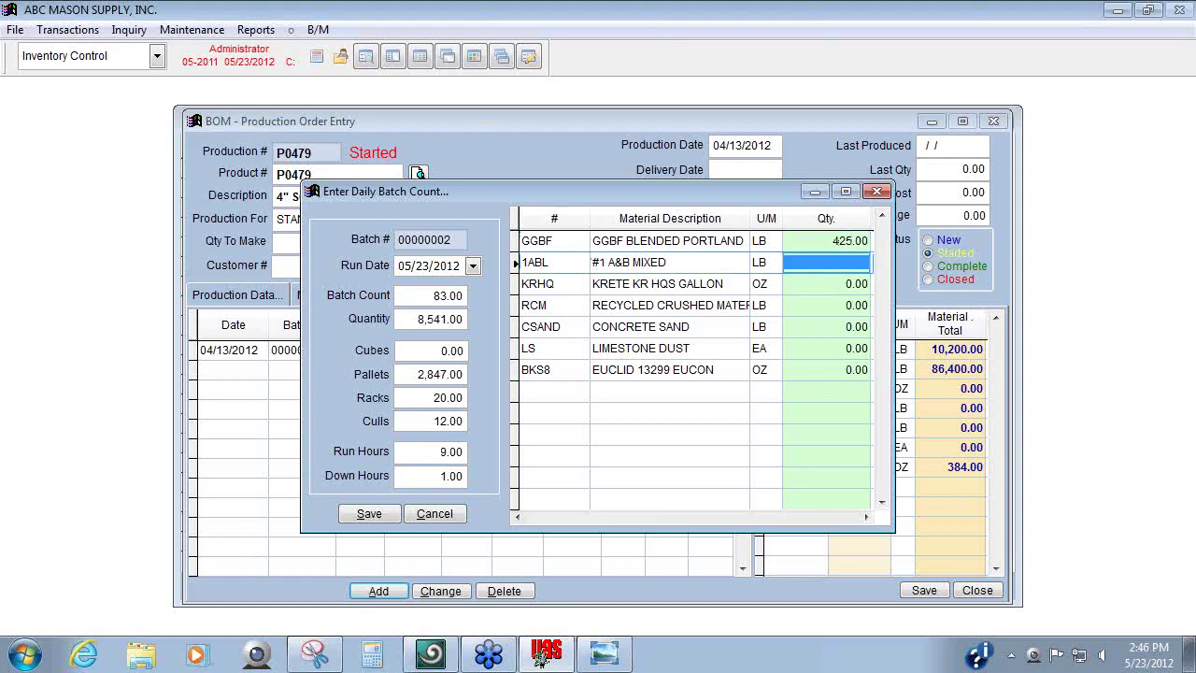
pyautogui.write('2700')
pyautogui.press('Tab')
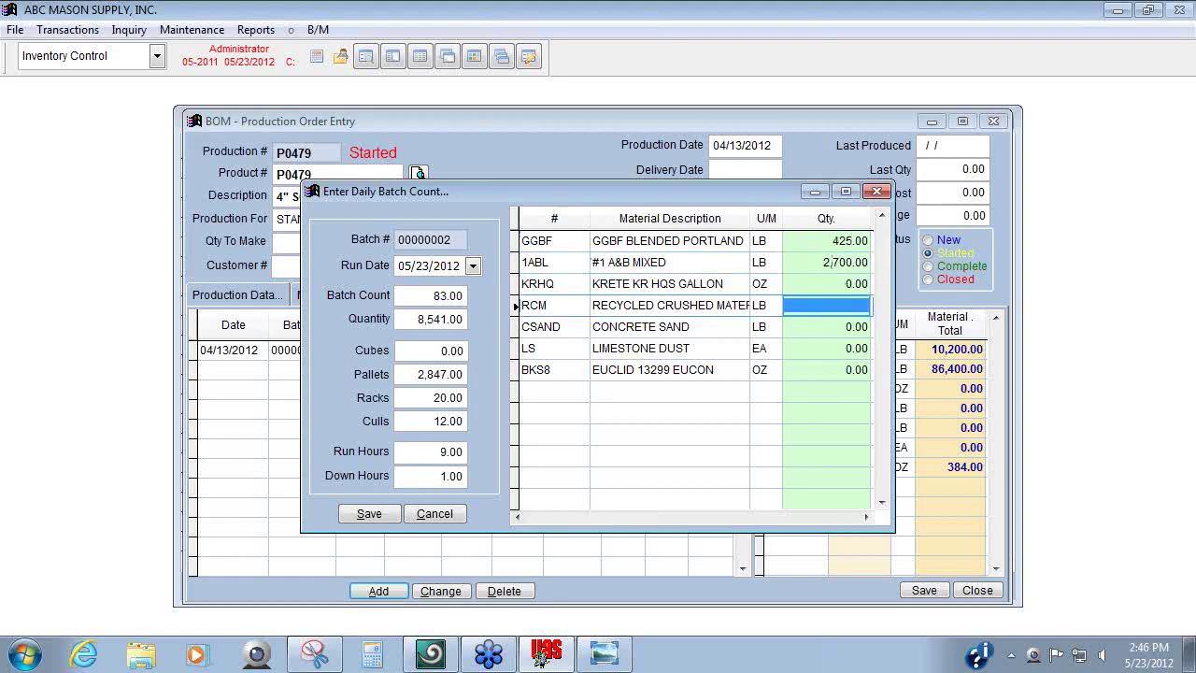
pyautogui.press('Tab')
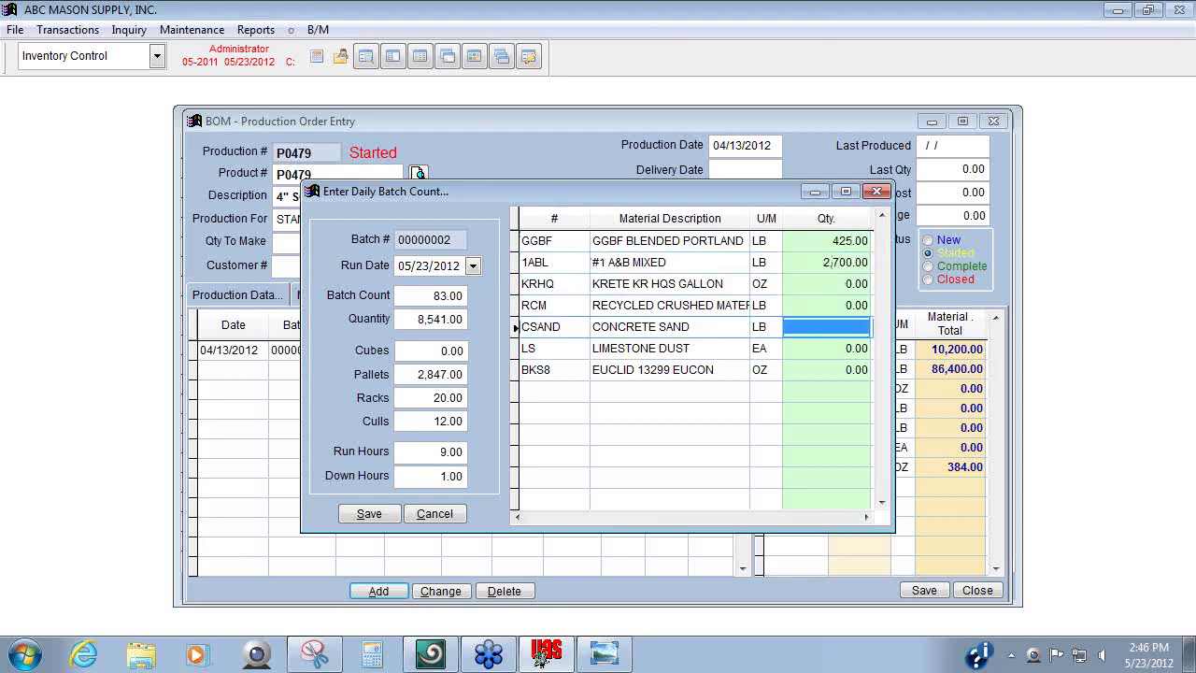
pyautogui.write('800')
pyautogui.press('Tab')
pyautogui.press('Tab')
pyautogui.write('16')
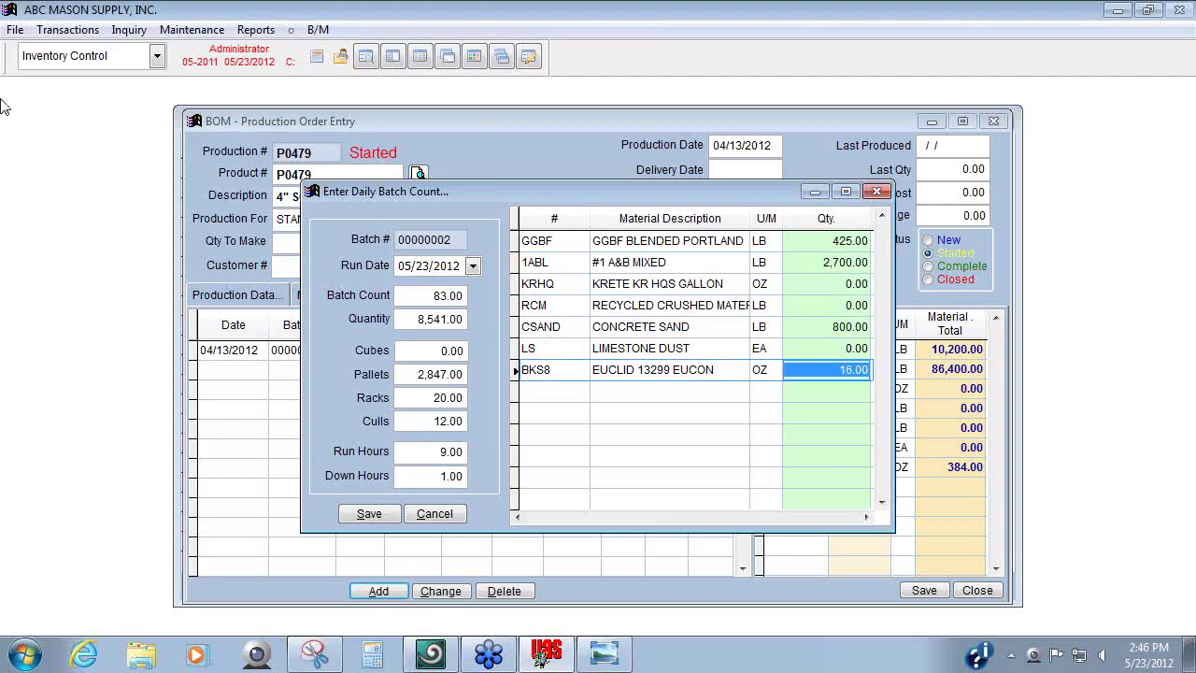
pyautogui.click(387, 513)
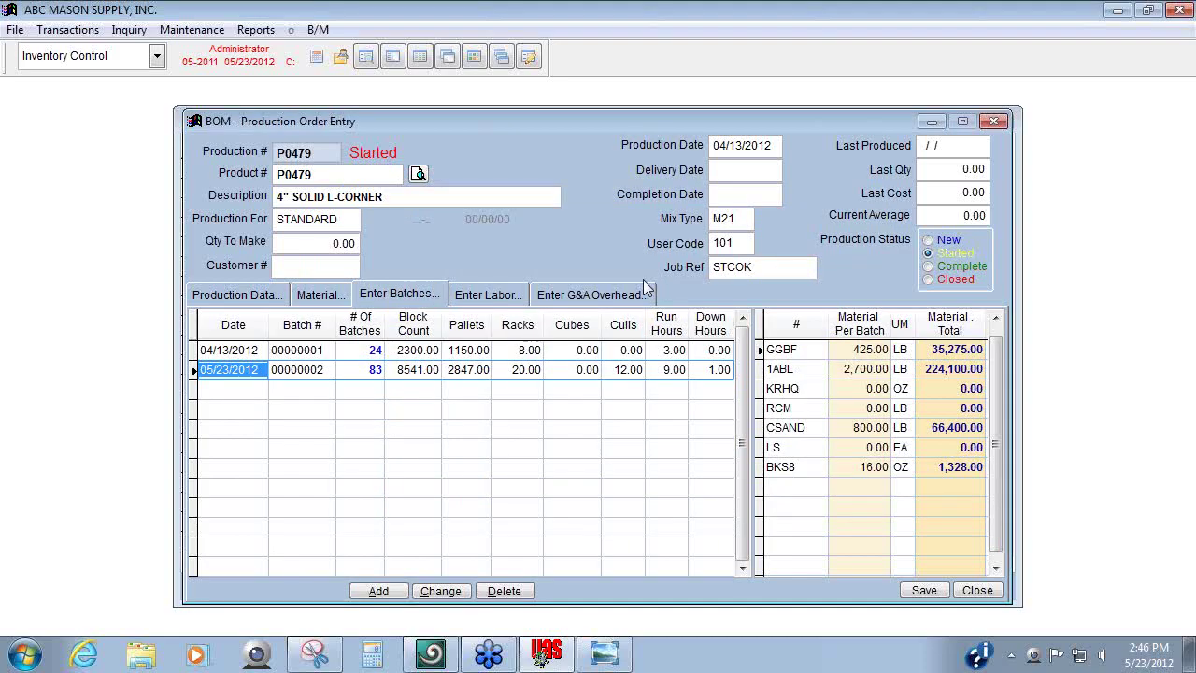
pyautogui.click(482, 295)
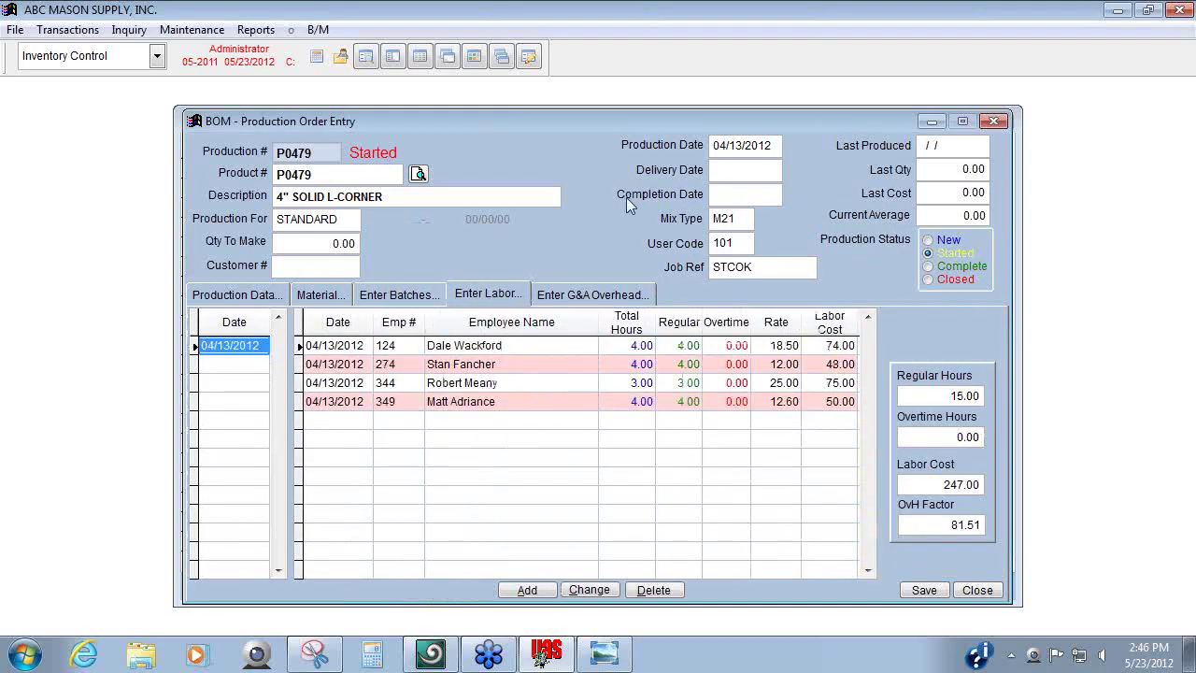
# Review P0479's G&A overhead and labor entries, then close the order without saving changes
pyautogui.click(609, 299)
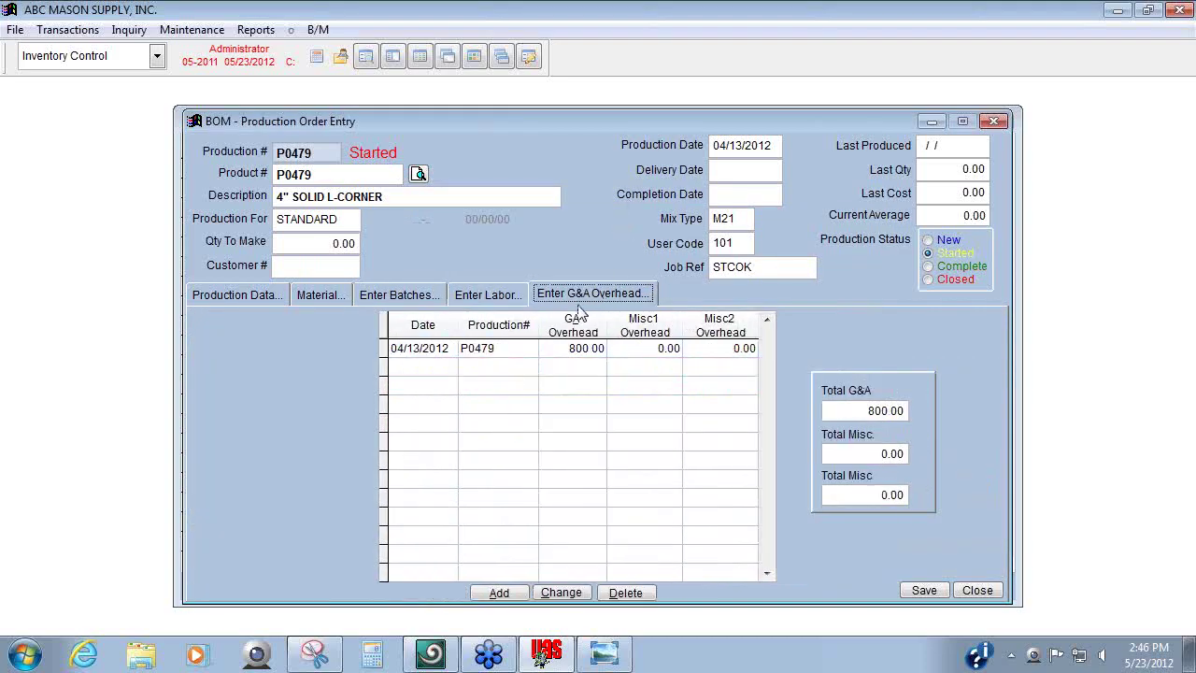
pyautogui.click(488, 294)
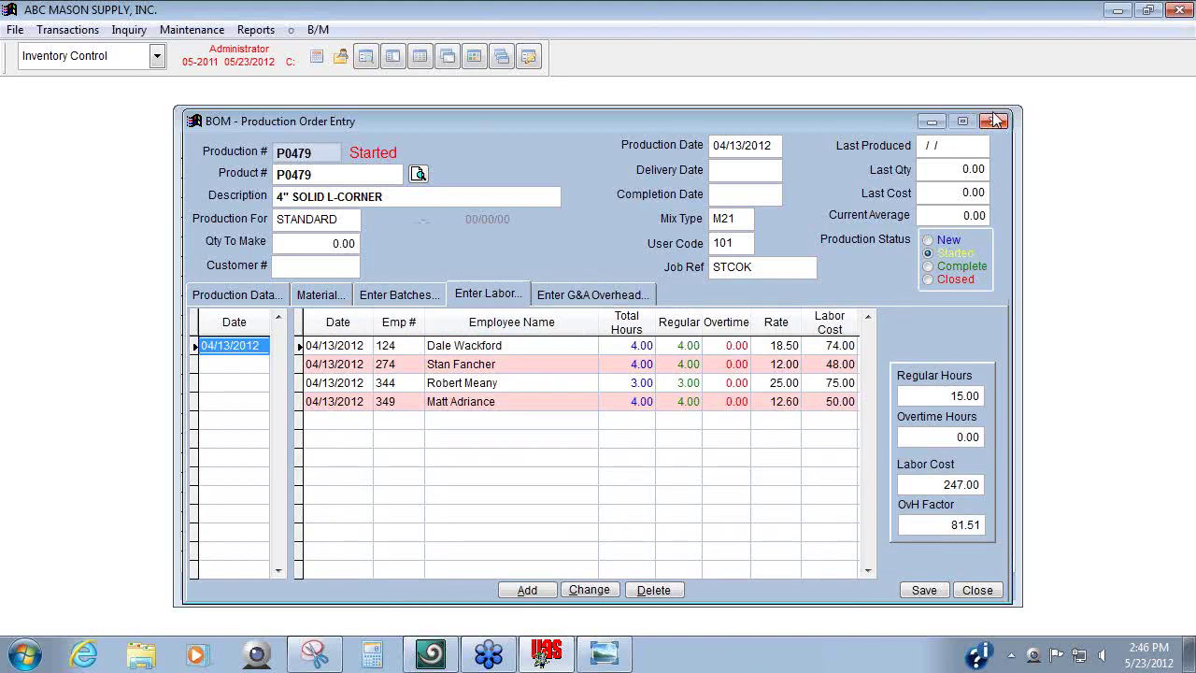
pyautogui.click(993, 121)
pyautogui.click(615, 389)
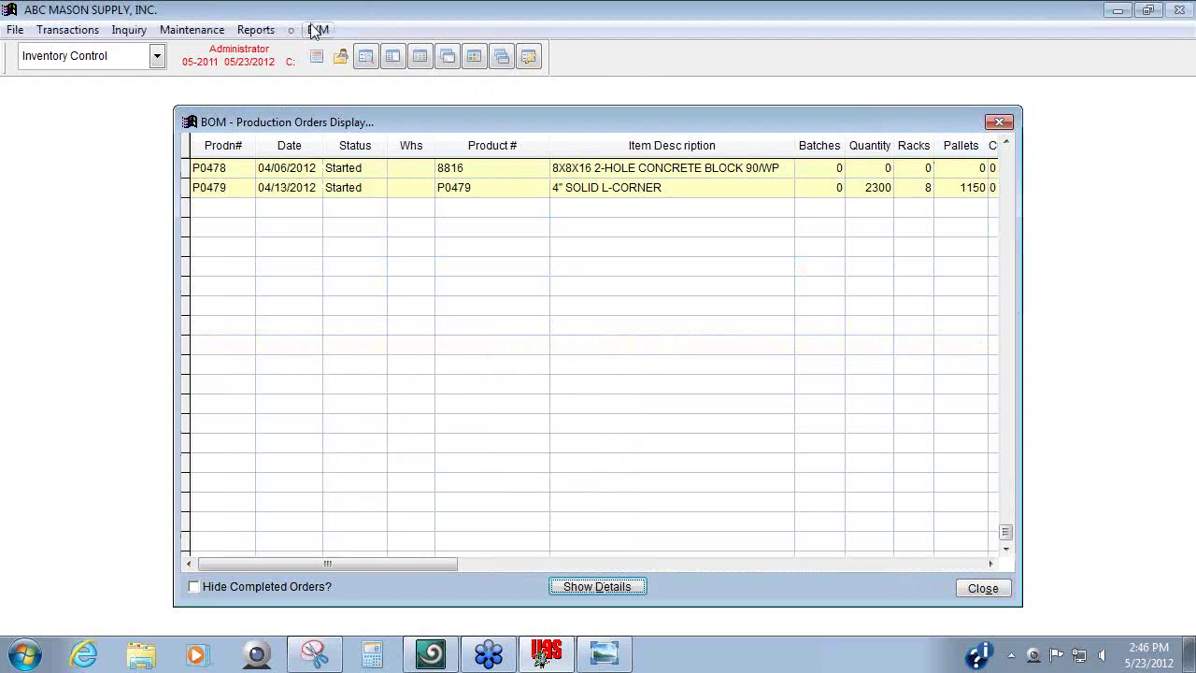
# Close the Production Orders Display list
pyautogui.click(999, 121)
pyautogui.click(318, 30)
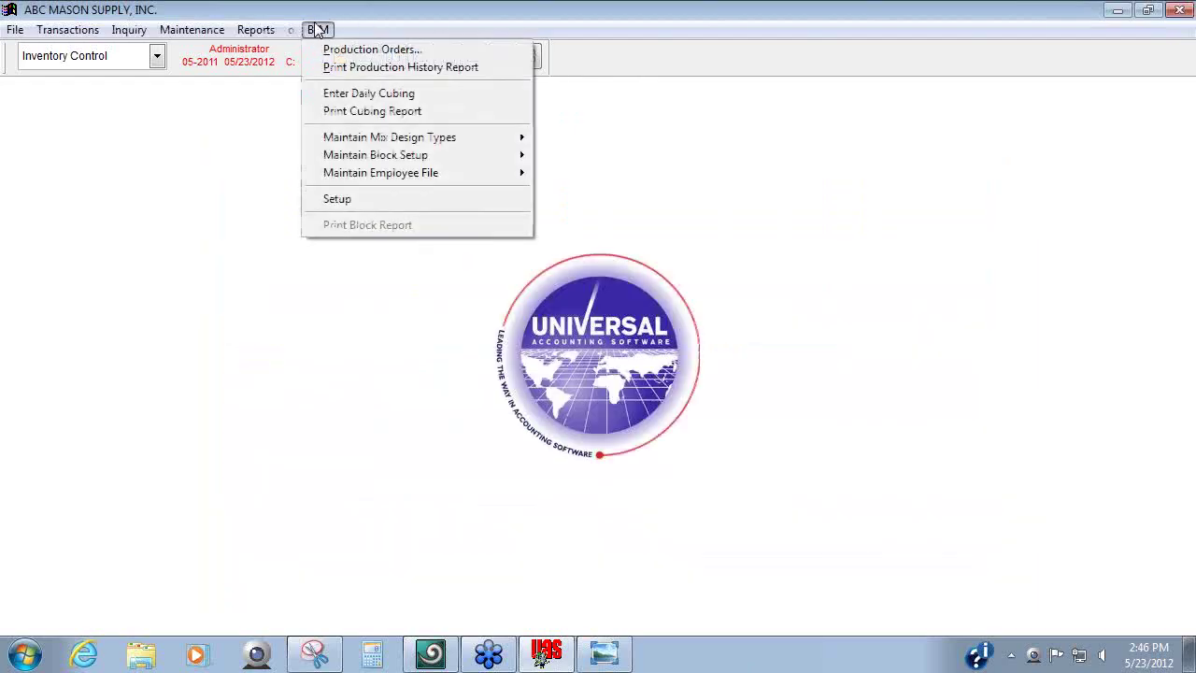
pyautogui.click(338, 50)
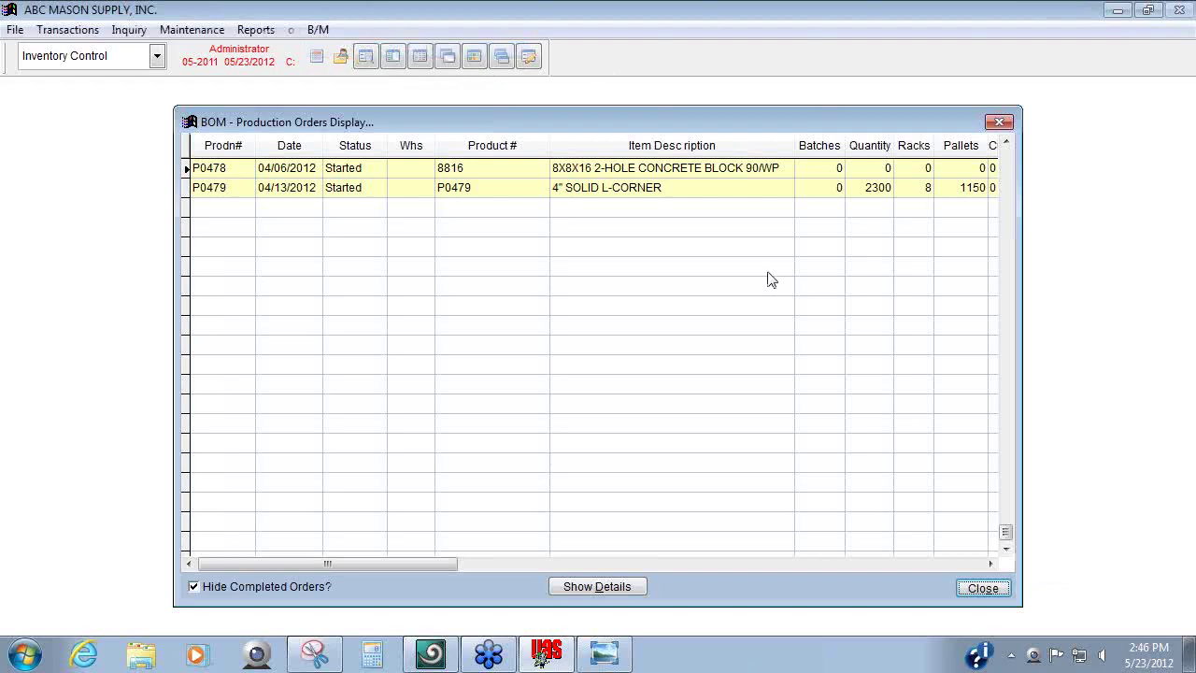
pyautogui.click(999, 122)
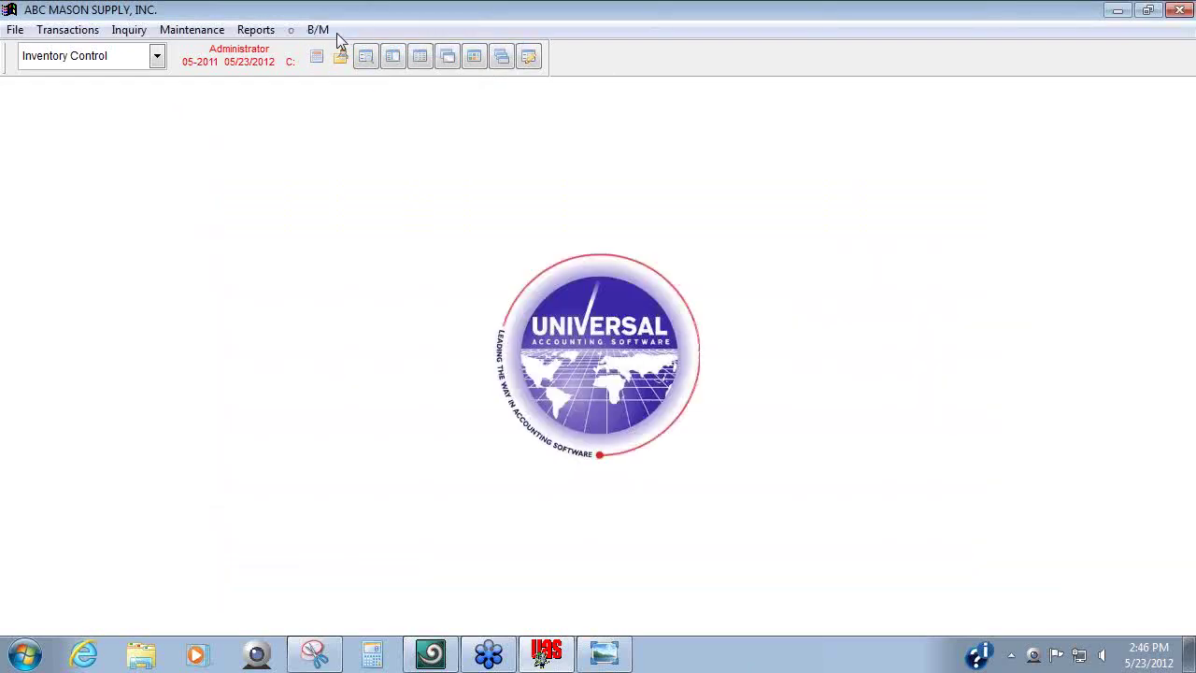
# Set up the production history report for all statuses with starting date 01/01/2011
pyautogui.click(318, 30)
pyautogui.click(374, 67)
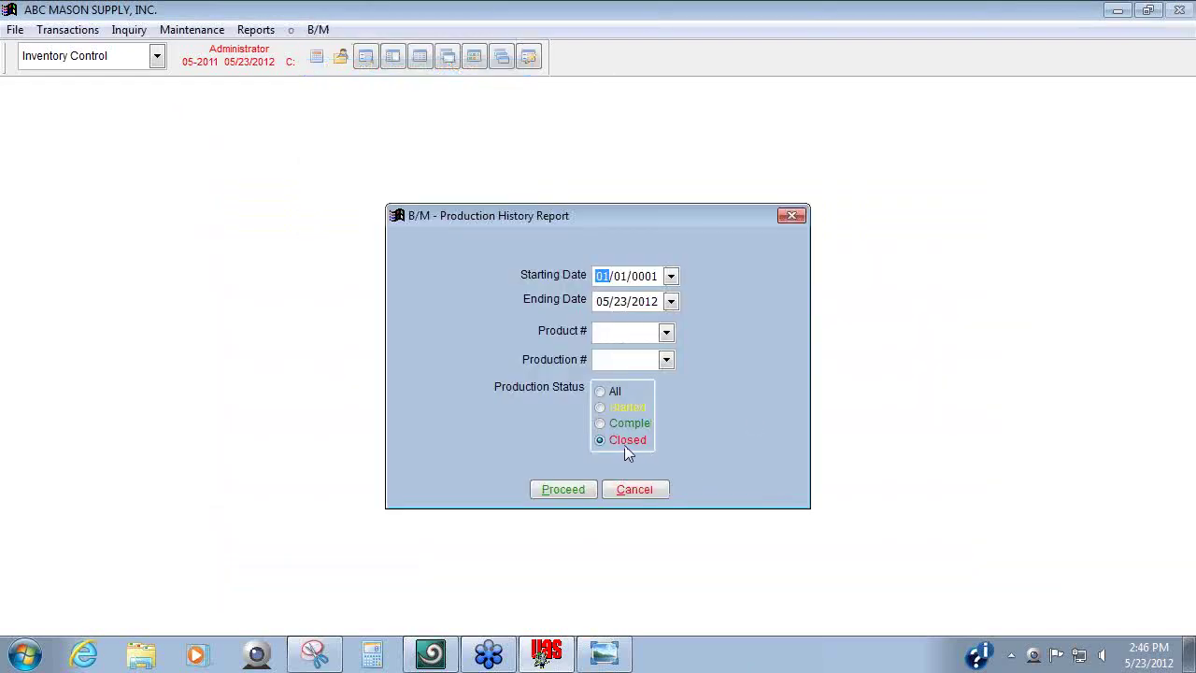
pyautogui.click(606, 393)
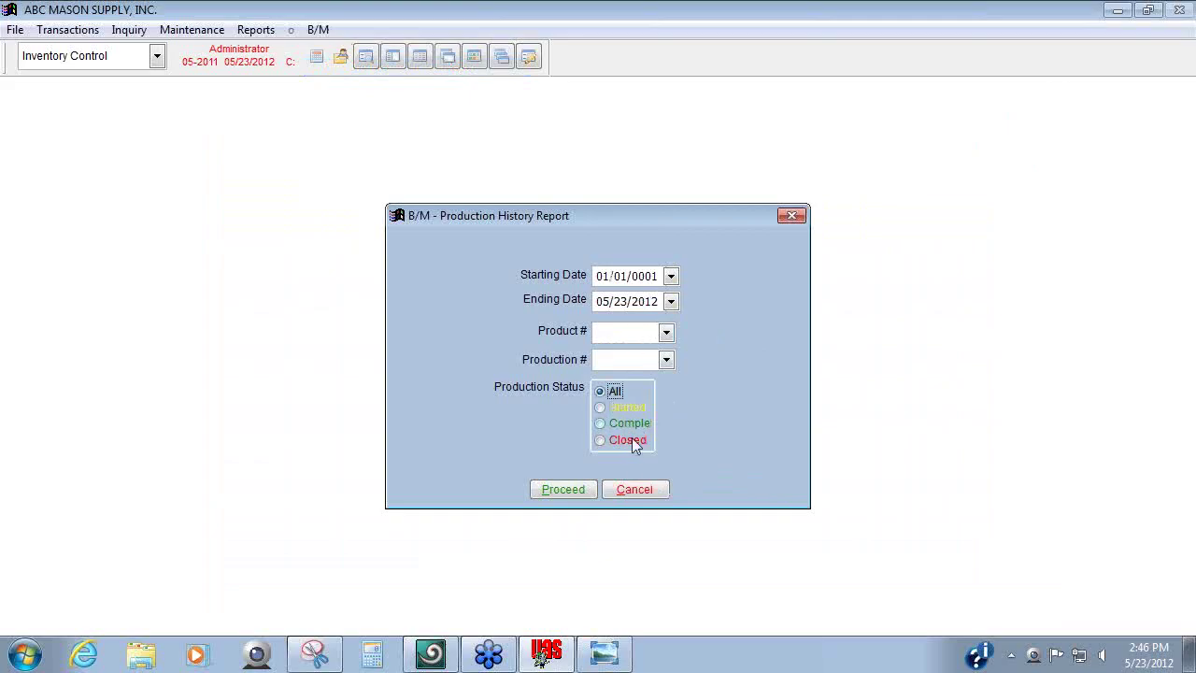
pyautogui.click(660, 274)
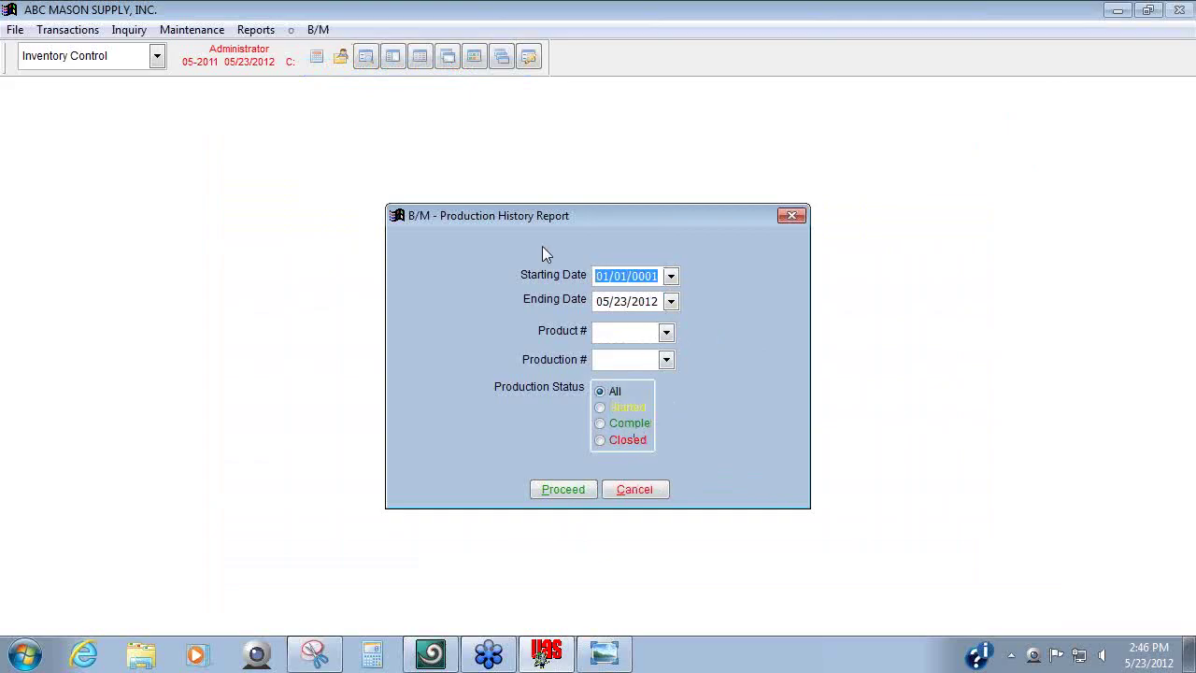
pyautogui.write('01012011')
pyautogui.press('Tab')
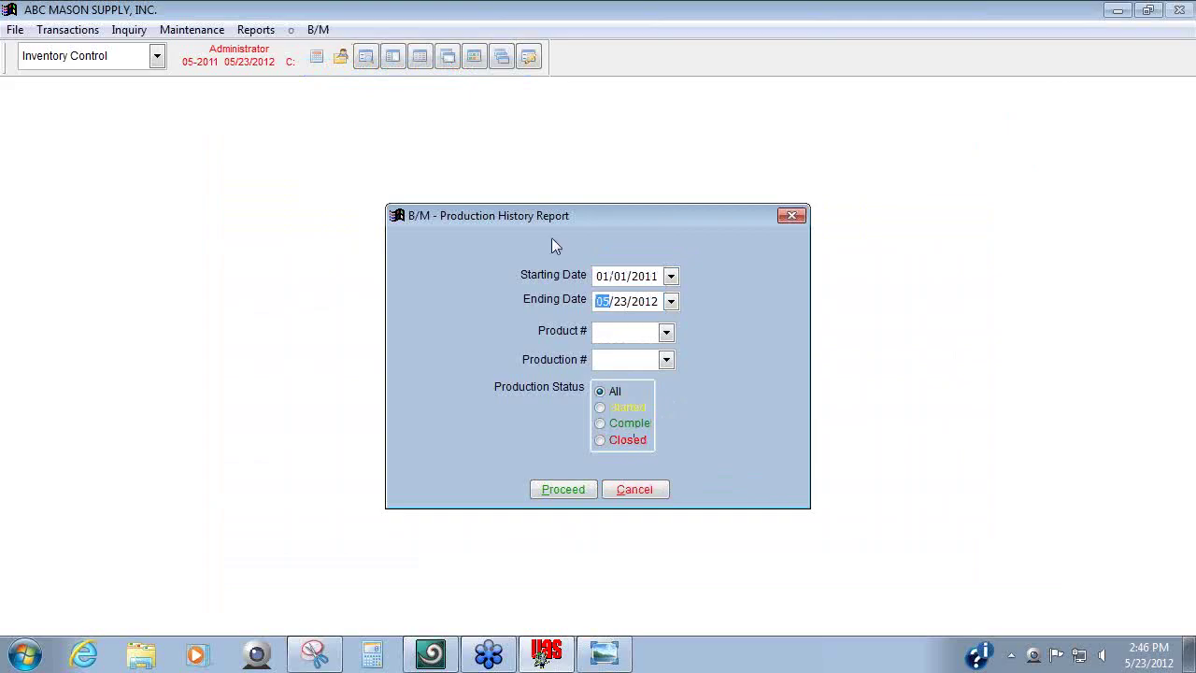
# Preview the production history report on screen, close it, and switch to the closing slide
pyautogui.click(559, 489)
pyautogui.click(573, 519)
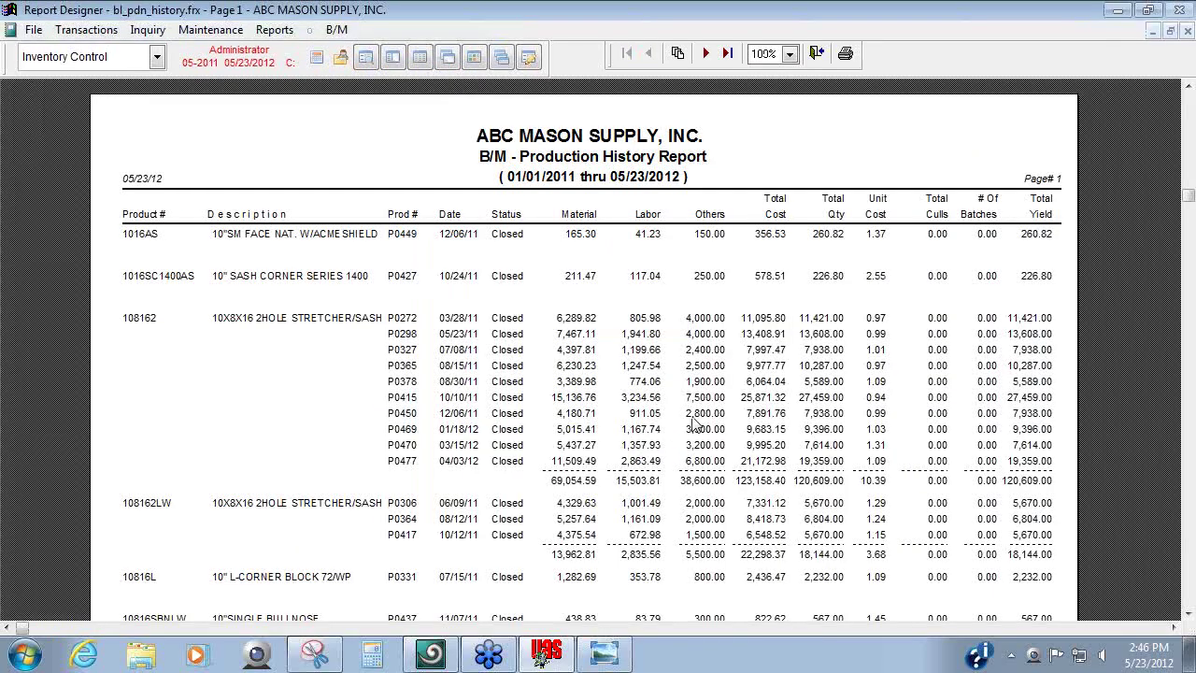
pyautogui.scroll(-2, 939, 436)
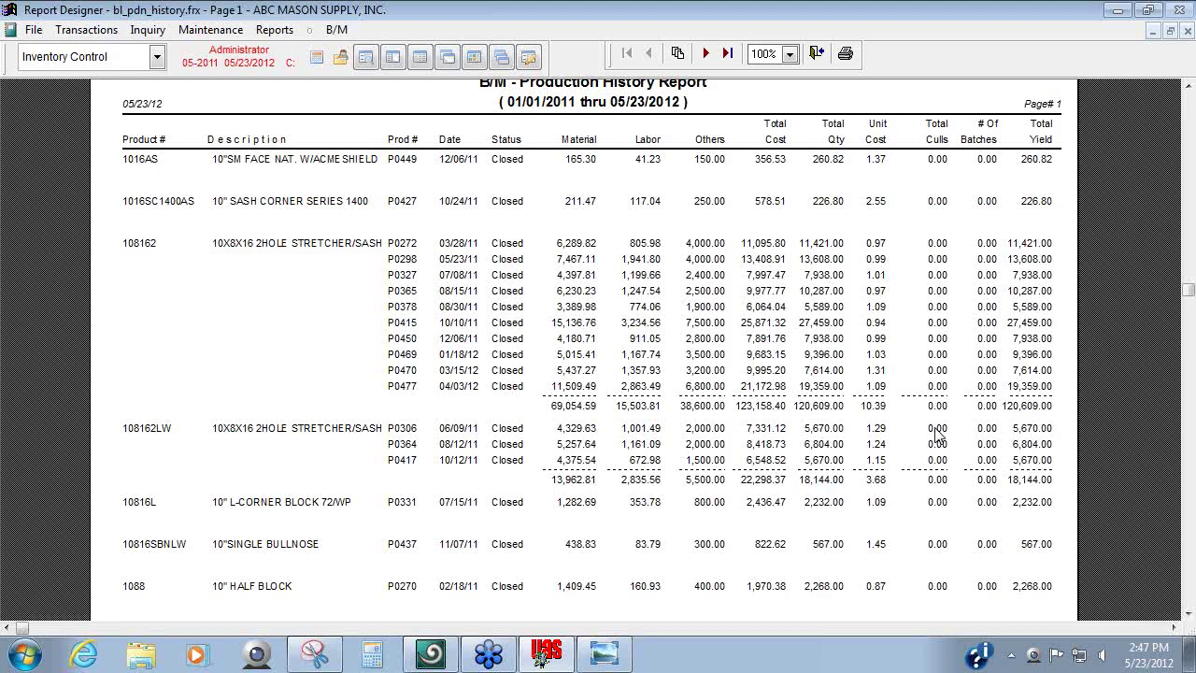
pyautogui.click(540, 655)
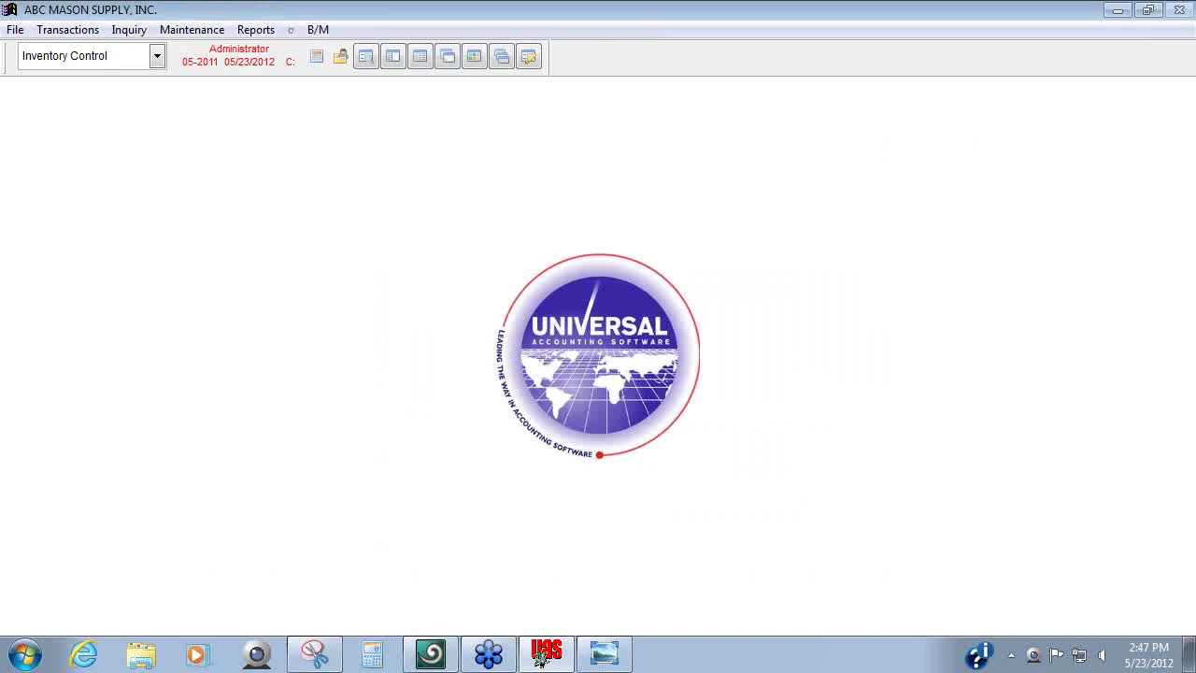
pyautogui.hotkey('alt', 'Tab')
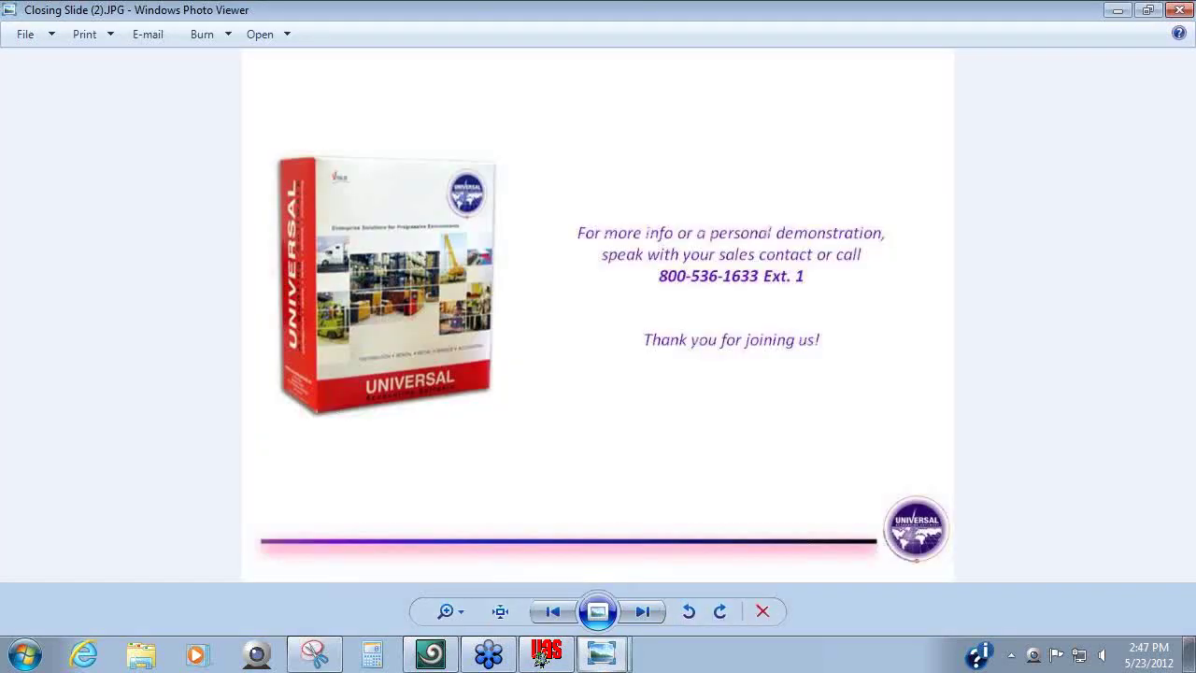